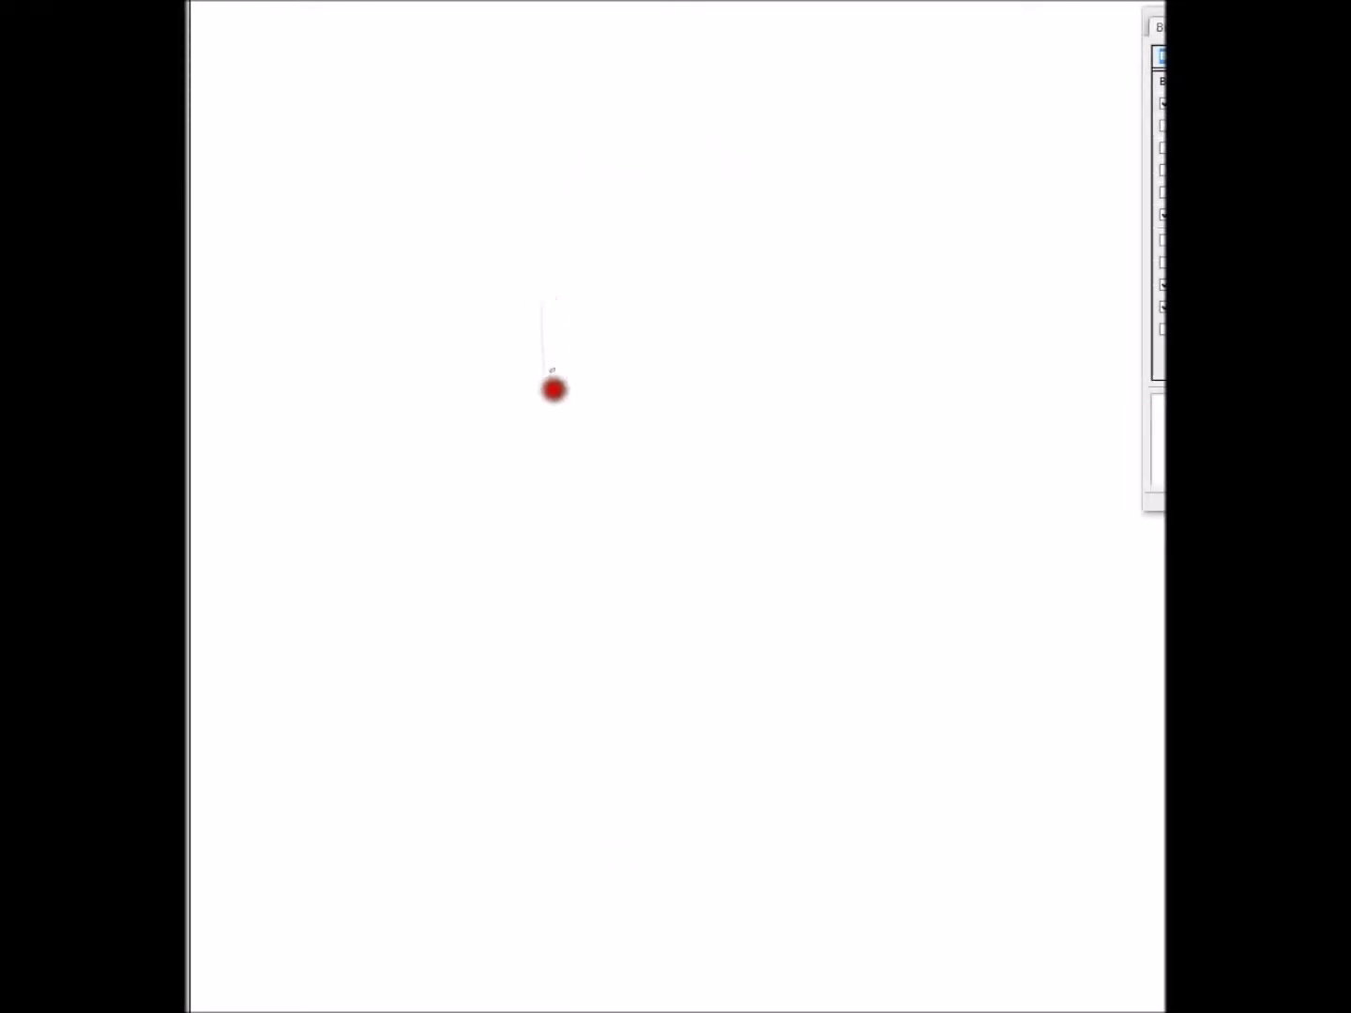
Draw one faint curved grey contour stroke on the left side of the blank canvas.
{"action": "left_click_drag", "start_coordinate": [554, 389], "coordinate": [546, 305]}
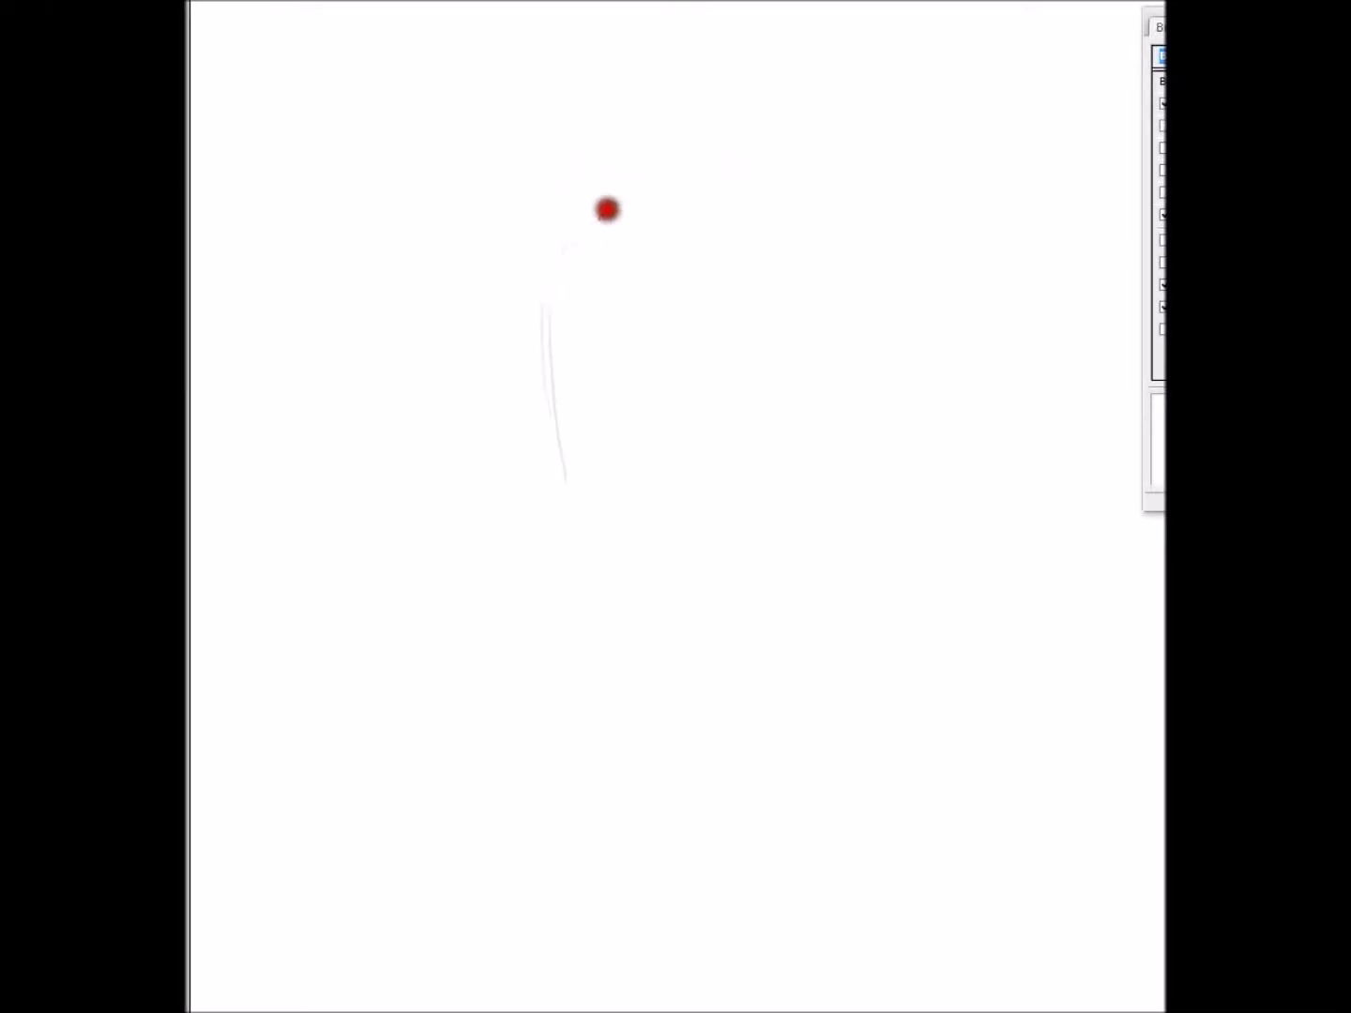
Sketch the curved back and shoulder with the upper arm and underside lines.
{"action": "mouse_move", "coordinate": [614, 215]}
{"action": "left_mouse_down"}
{"action": "mouse_move", "coordinate": [723, 254]}
{"action": "mouse_move", "coordinate": [823, 325]}
{"action": "mouse_move", "coordinate": [873, 469]}
{"action": "left_mouse_up"}
{"action": "left_click_drag", "start_coordinate": [858, 401], "coordinate": [886, 521]}
{"action": "left_click_drag", "start_coordinate": [854, 375], "coordinate": [891, 414]}
{"action": "mouse_move", "coordinate": [836, 343]}
{"action": "left_mouse_down"}
{"action": "mouse_move", "coordinate": [924, 490]}
{"action": "mouse_move", "coordinate": [788, 468]}
{"action": "left_mouse_up"}
{"action": "left_click_drag", "start_coordinate": [850, 516], "coordinate": [782, 474]}
{"action": "mouse_move", "coordinate": [841, 538]}
{"action": "left_mouse_down"}
{"action": "mouse_move", "coordinate": [764, 457]}
{"action": "mouse_move", "coordinate": [760, 433]}
{"action": "mouse_move", "coordinate": [825, 393]}
{"action": "left_mouse_up"}
Draw the elbow and doubled right forearm contours down toward the wrist.
{"action": "mouse_move", "coordinate": [961, 494]}
{"action": "left_mouse_down"}
{"action": "mouse_move", "coordinate": [911, 450]}
{"action": "mouse_move", "coordinate": [988, 512]}
{"action": "mouse_move", "coordinate": [1016, 582]}
{"action": "left_mouse_up"}
{"action": "mouse_move", "coordinate": [929, 589]}
{"action": "left_mouse_down"}
{"action": "mouse_move", "coordinate": [838, 511]}
{"action": "mouse_move", "coordinate": [967, 641]}
{"action": "left_mouse_up"}
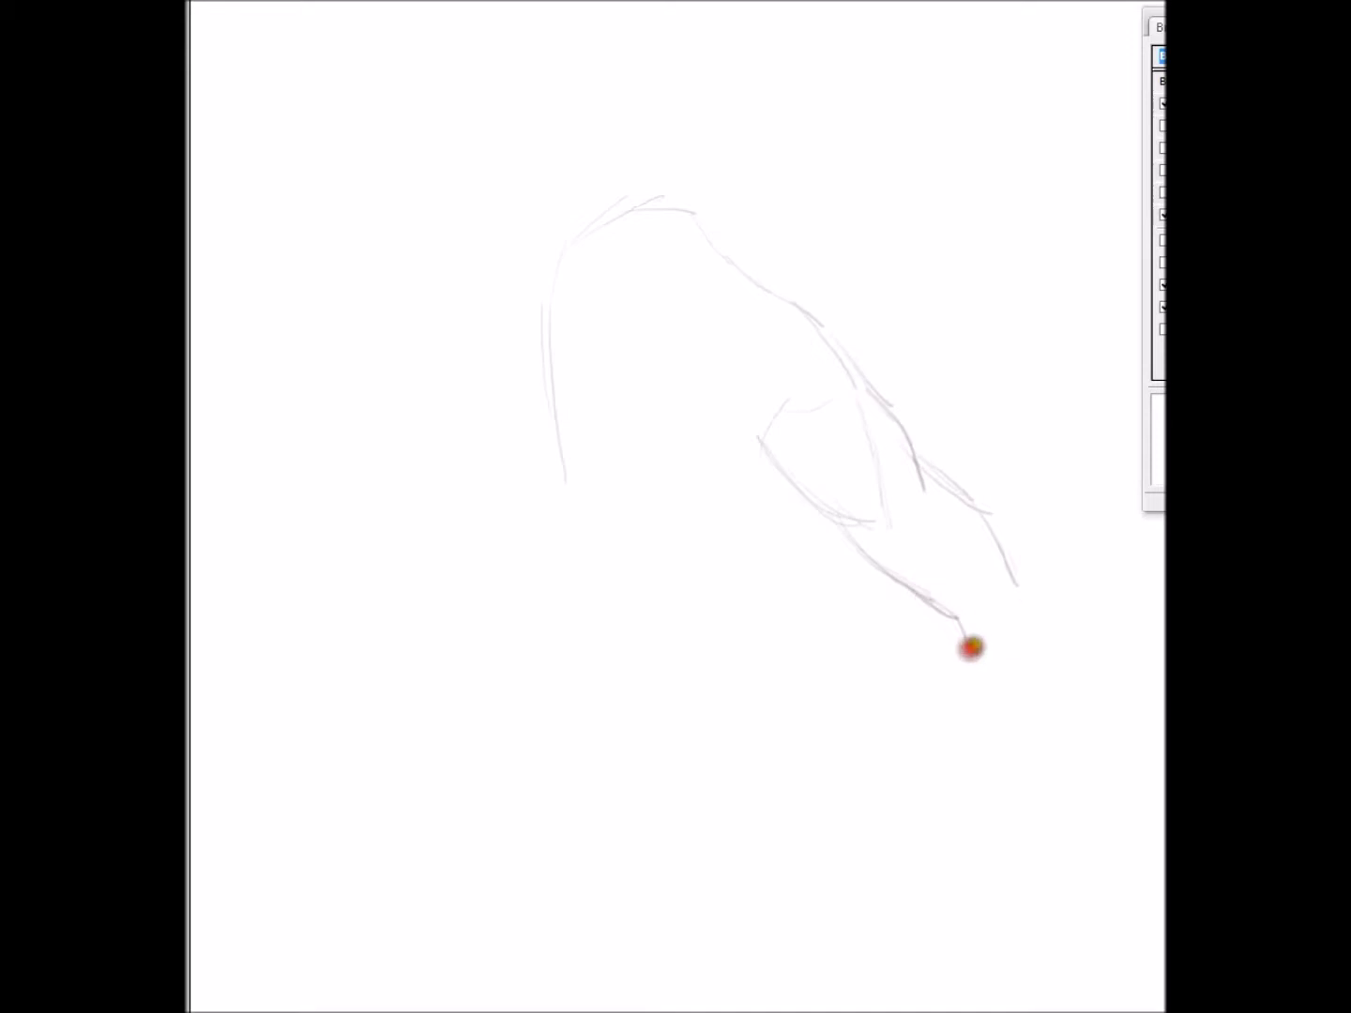
{"action": "left_click_drag", "start_coordinate": [1017, 576], "coordinate": [1042, 668]}
{"action": "mouse_move", "coordinate": [1034, 603]}
{"action": "left_mouse_down"}
{"action": "mouse_move", "coordinate": [1052, 676]}
{"action": "mouse_move", "coordinate": [1017, 584]}
{"action": "mouse_move", "coordinate": [978, 691]}
{"action": "mouse_move", "coordinate": [1038, 732]}
{"action": "mouse_move", "coordinate": [1023, 823]}
{"action": "left_mouse_up"}
{"action": "left_click_drag", "start_coordinate": [985, 732], "coordinate": [983, 812]}
{"action": "left_click_drag", "start_coordinate": [1038, 751], "coordinate": [1032, 845]}
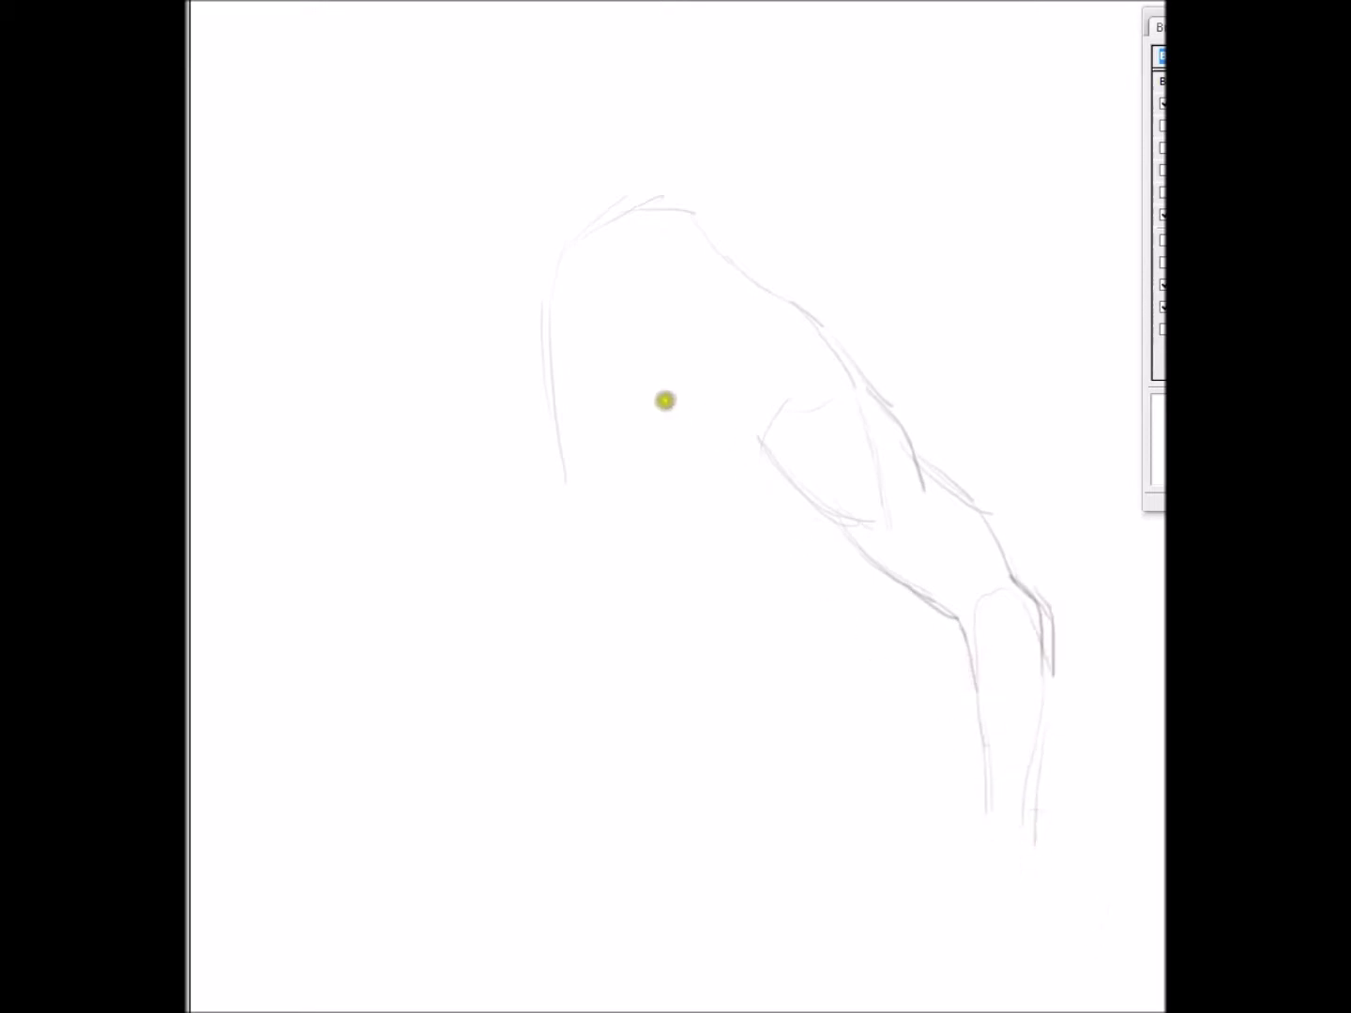
Refine the inner shoulder and upper arm, and add the collarbone line across the chest.
{"action": "mouse_move", "coordinate": [773, 443]}
{"action": "left_mouse_down"}
{"action": "mouse_move", "coordinate": [806, 492]}
{"action": "mouse_move", "coordinate": [738, 494]}
{"action": "mouse_move", "coordinate": [715, 522]}
{"action": "mouse_move", "coordinate": [663, 510]}
{"action": "mouse_move", "coordinate": [613, 468]}
{"action": "mouse_move", "coordinate": [706, 524]}
{"action": "mouse_move", "coordinate": [609, 460]}
{"action": "mouse_move", "coordinate": [627, 470]}
{"action": "mouse_move", "coordinate": [610, 367]}
{"action": "left_mouse_up"}
{"action": "left_click_drag", "start_coordinate": [806, 406], "coordinate": [798, 364]}
{"action": "mouse_move", "coordinate": [773, 265]}
{"action": "left_mouse_down"}
{"action": "mouse_move", "coordinate": [843, 358]}
{"action": "mouse_move", "coordinate": [673, 347]}
{"action": "mouse_move", "coordinate": [784, 368]}
{"action": "left_mouse_up"}
{"action": "left_click_drag", "start_coordinate": [659, 347], "coordinate": [767, 354]}
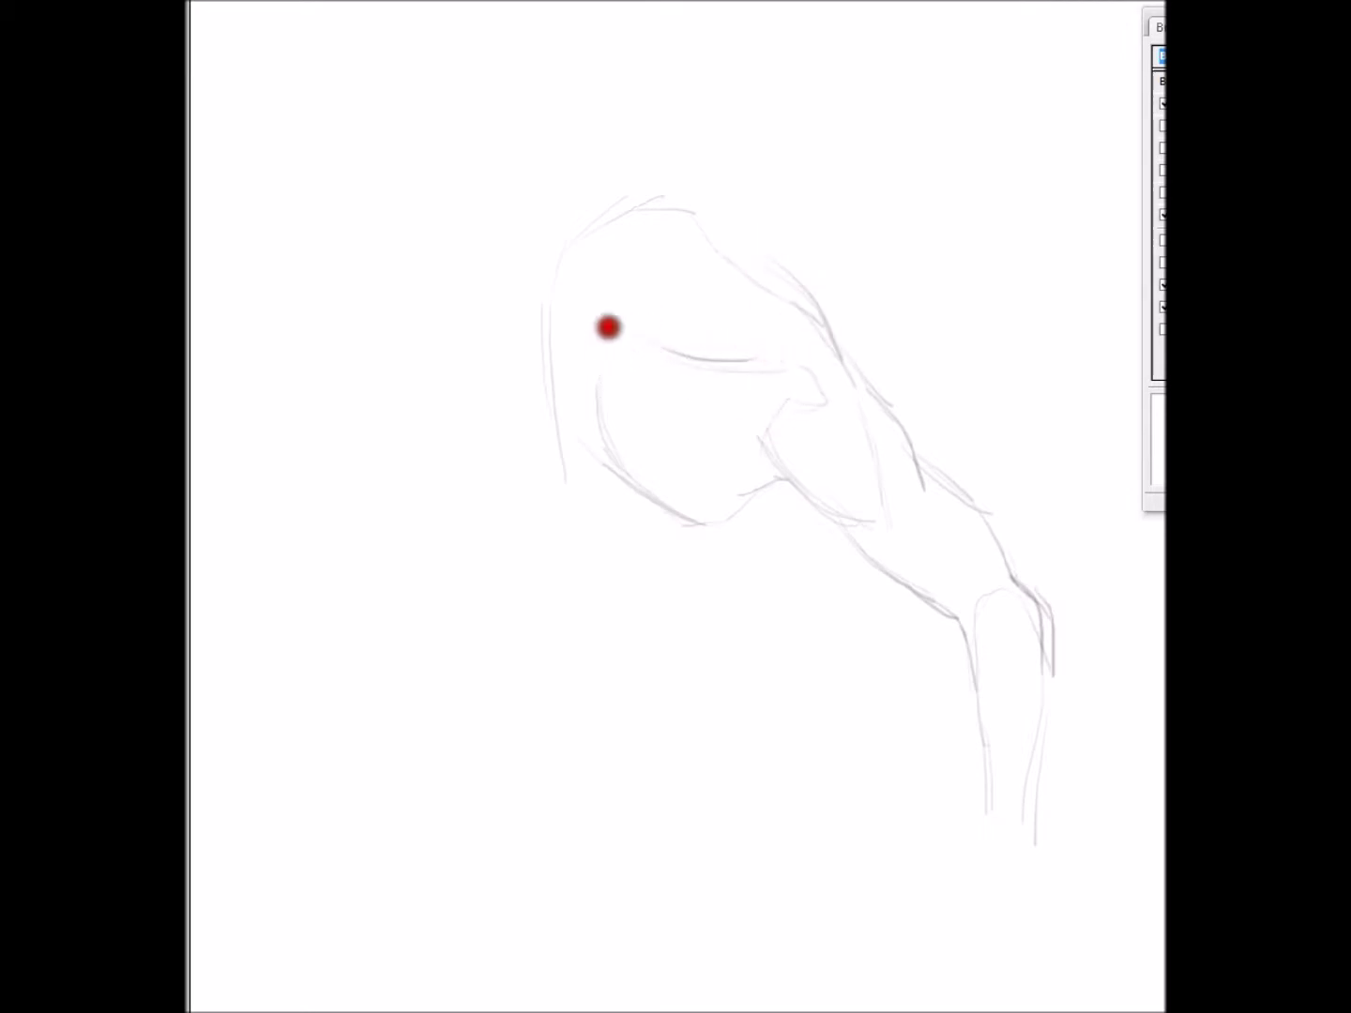
{"action": "mouse_move", "coordinate": [617, 347]}
{"action": "left_mouse_down"}
{"action": "mouse_move", "coordinate": [637, 324]}
{"action": "mouse_move", "coordinate": [759, 355]}
{"action": "left_mouse_up"}
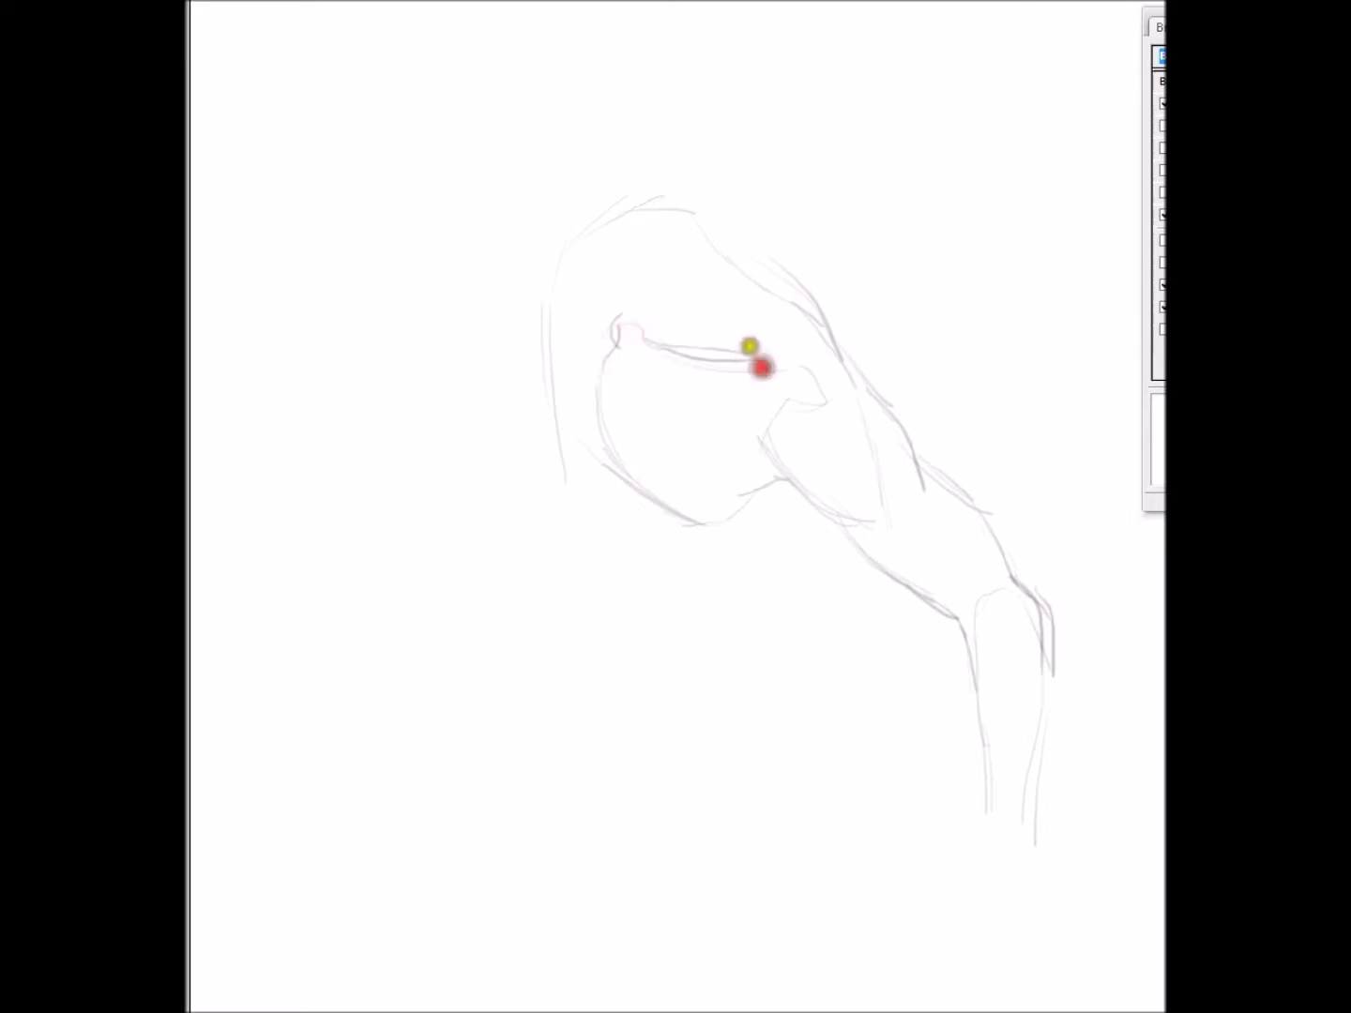
Outline the chest's left edge and the torso's right side, extending both downward.
{"action": "left_click_drag", "start_coordinate": [555, 396], "coordinate": [540, 305]}
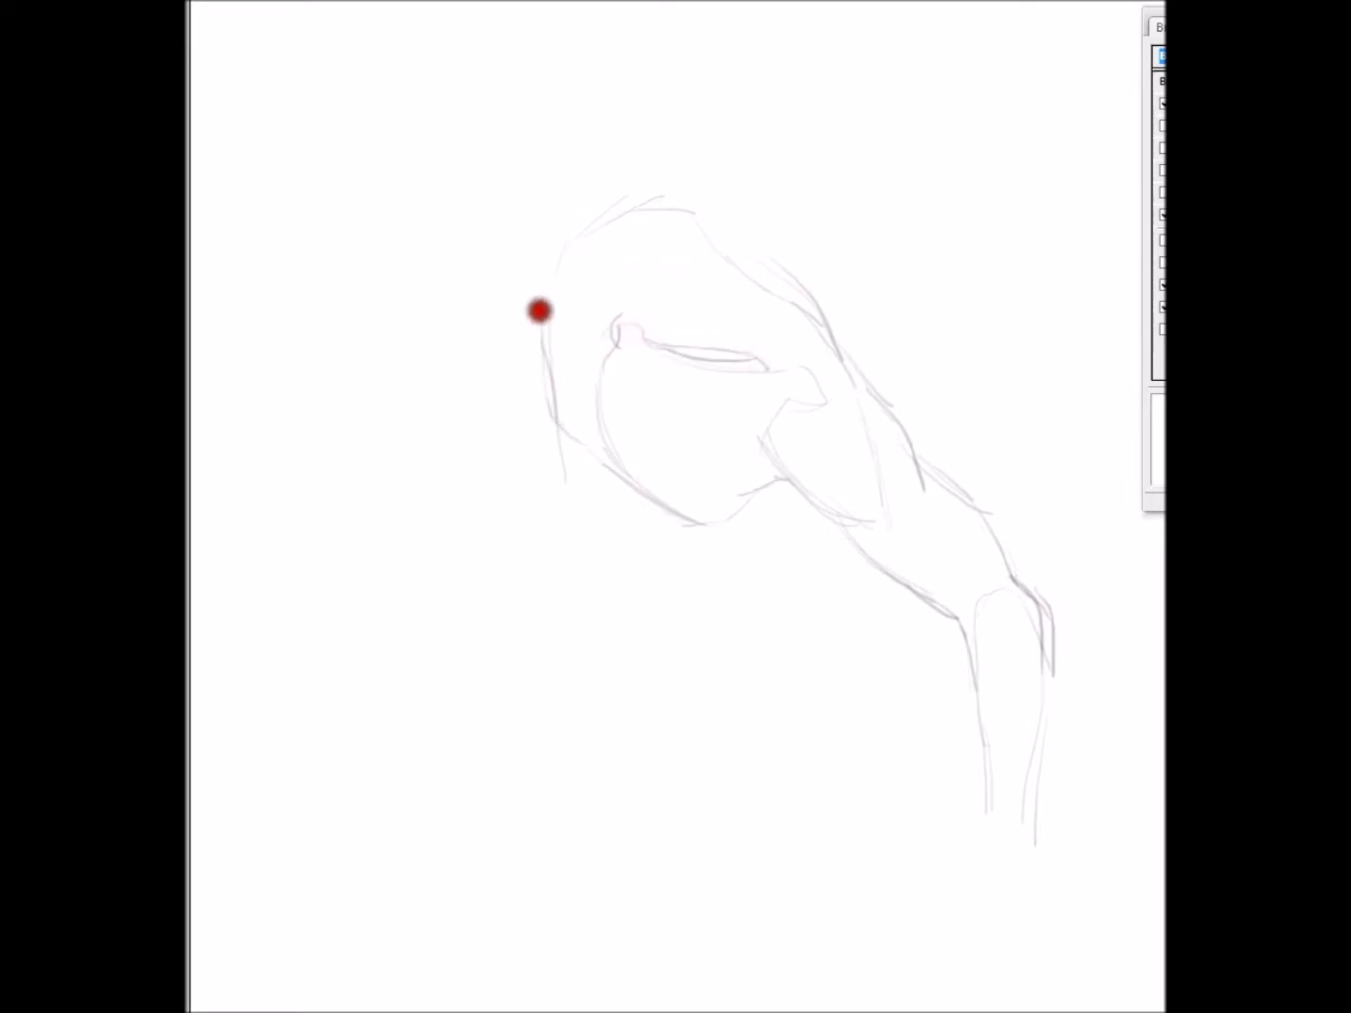
{"action": "mouse_move", "coordinate": [542, 412]}
{"action": "left_mouse_down"}
{"action": "mouse_move", "coordinate": [590, 435]}
{"action": "mouse_move", "coordinate": [551, 449]}
{"action": "mouse_move", "coordinate": [661, 566]}
{"action": "left_mouse_up"}
{"action": "mouse_move", "coordinate": [839, 452]}
{"action": "left_mouse_down"}
{"action": "mouse_move", "coordinate": [788, 592]}
{"action": "mouse_move", "coordinate": [742, 639]}
{"action": "left_mouse_up"}
{"action": "left_click_drag", "start_coordinate": [550, 476], "coordinate": [554, 558]}
{"action": "mouse_move", "coordinate": [742, 674]}
{"action": "left_mouse_down"}
{"action": "mouse_move", "coordinate": [770, 620]}
{"action": "mouse_move", "coordinate": [705, 720]}
{"action": "left_mouse_up"}
{"action": "left_click_drag", "start_coordinate": [547, 554], "coordinate": [522, 624]}
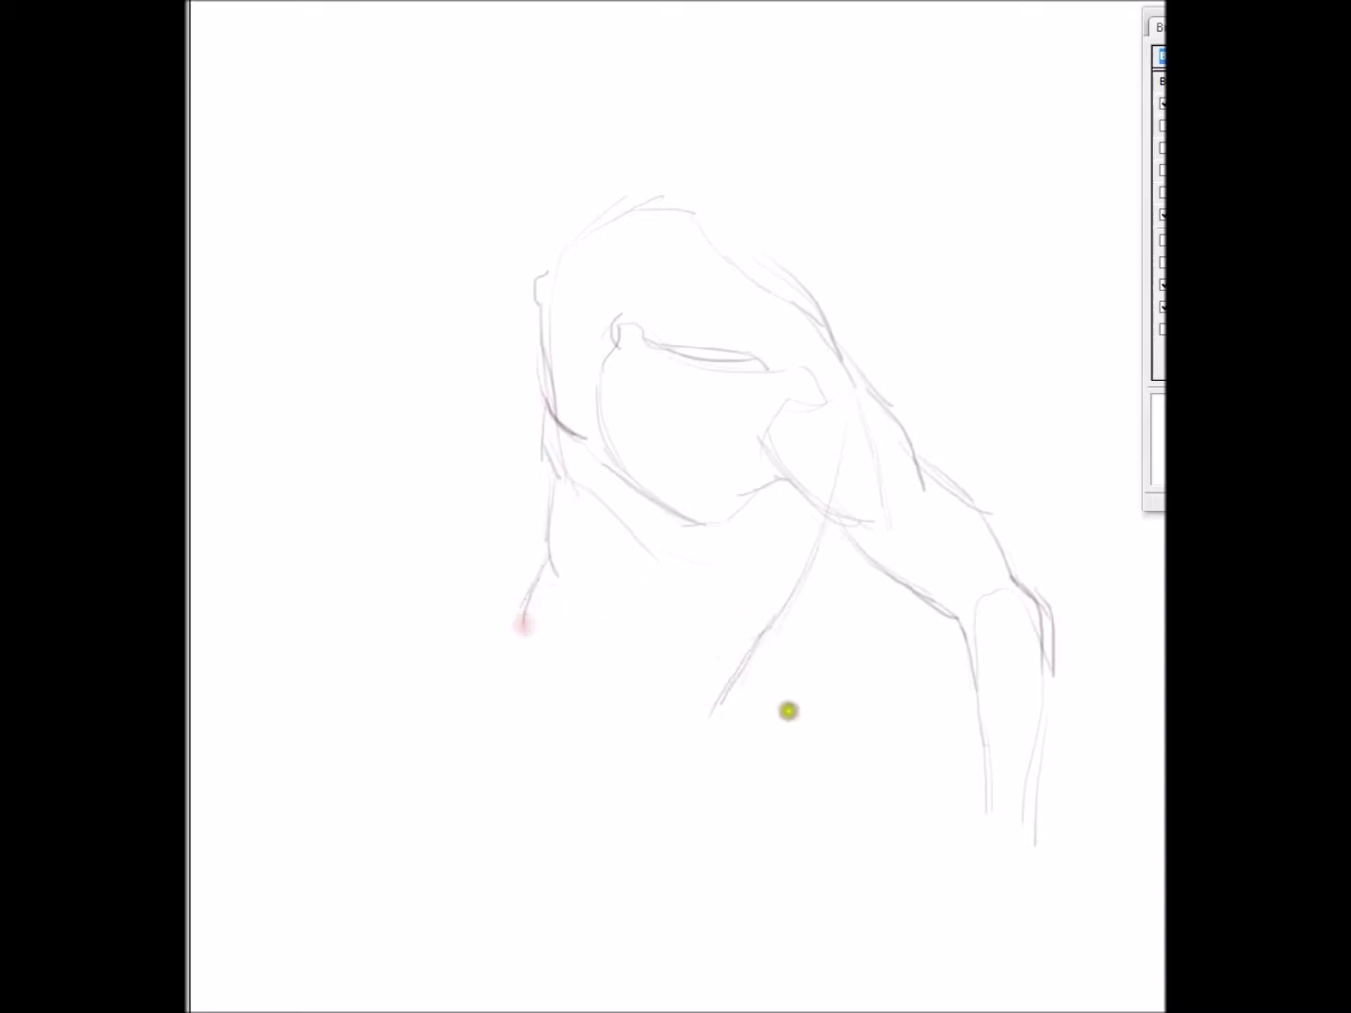
Sketch the lower torso, waist, hip, left flank, rib and abdominal muscle lines.
{"action": "mouse_move", "coordinate": [745, 665]}
{"action": "left_mouse_down"}
{"action": "mouse_move", "coordinate": [715, 798]}
{"action": "mouse_move", "coordinate": [693, 819]}
{"action": "left_mouse_up"}
{"action": "mouse_move", "coordinate": [581, 732]}
{"action": "left_mouse_down"}
{"action": "mouse_move", "coordinate": [703, 679]}
{"action": "mouse_move", "coordinate": [643, 772]}
{"action": "left_mouse_up"}
{"action": "left_click_drag", "start_coordinate": [722, 678], "coordinate": [542, 734]}
{"action": "left_click_drag", "start_coordinate": [535, 601], "coordinate": [521, 701]}
{"action": "mouse_move", "coordinate": [551, 561]}
{"action": "left_mouse_down"}
{"action": "mouse_move", "coordinate": [494, 698]}
{"action": "mouse_move", "coordinate": [585, 580]}
{"action": "left_mouse_up"}
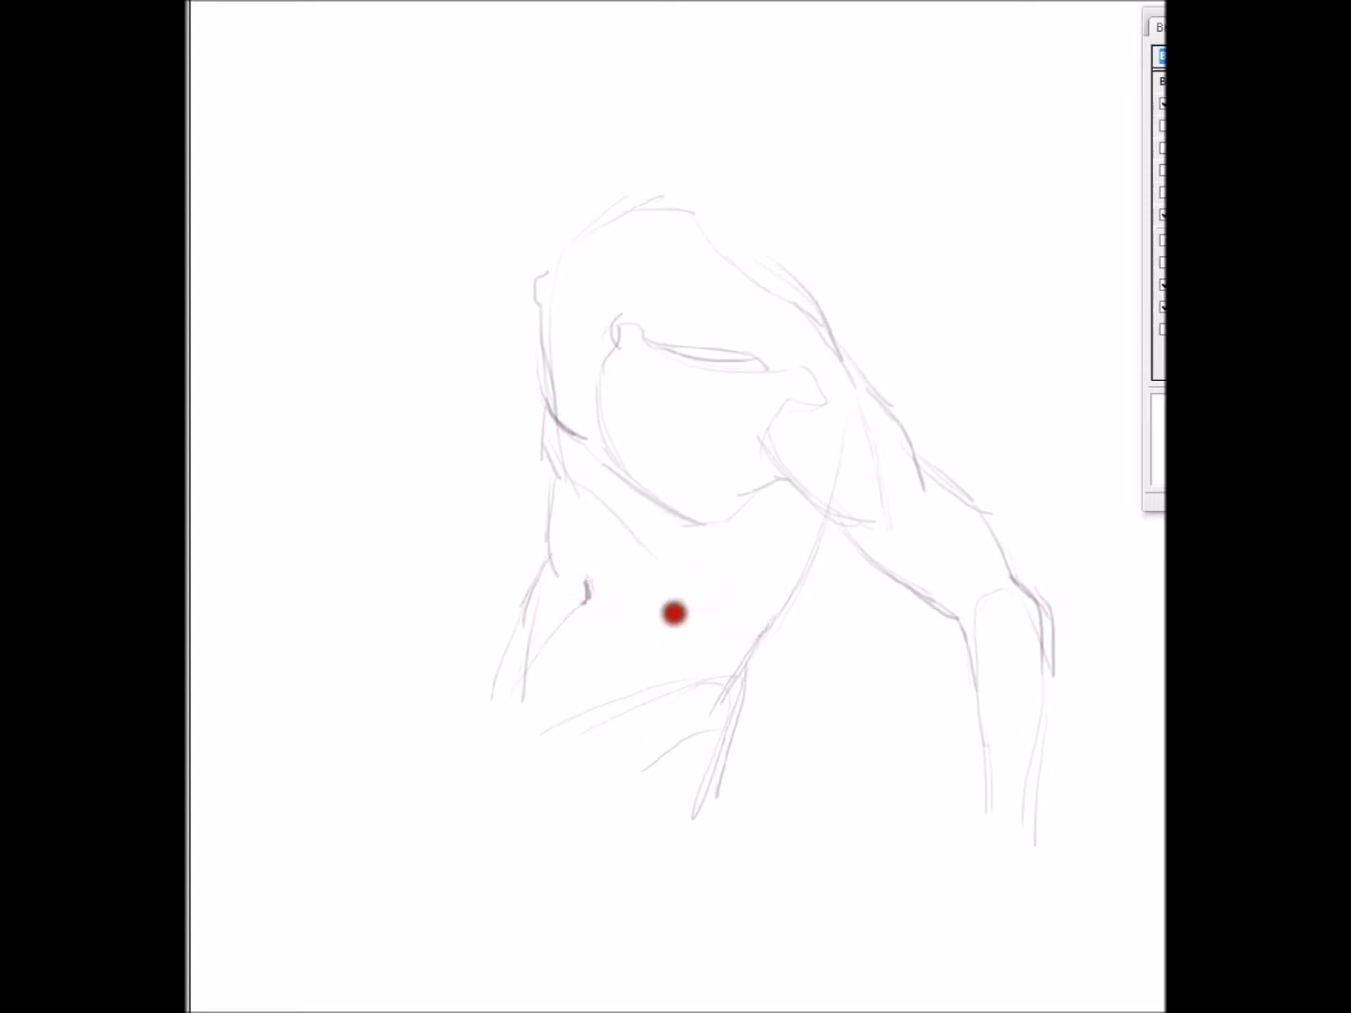
{"action": "mouse_move", "coordinate": [677, 612]}
{"action": "left_mouse_down"}
{"action": "mouse_move", "coordinate": [728, 592]}
{"action": "mouse_move", "coordinate": [743, 546]}
{"action": "mouse_move", "coordinate": [742, 594]}
{"action": "left_mouse_up"}
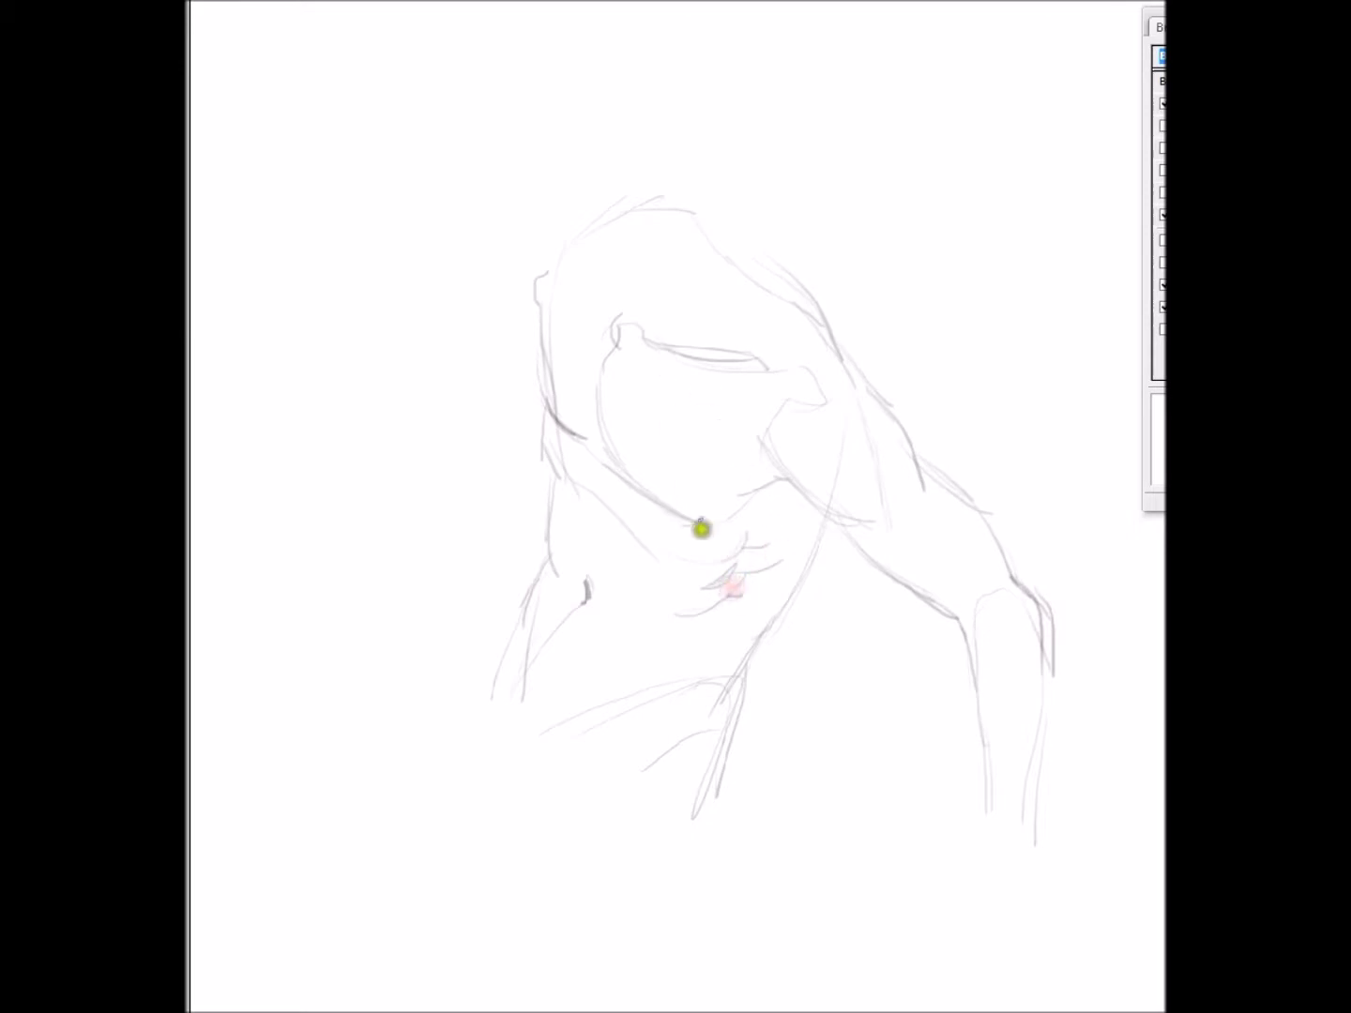
{"action": "left_click_drag", "start_coordinate": [696, 518], "coordinate": [752, 461]}
{"action": "mouse_move", "coordinate": [560, 193]}
{"action": "left_mouse_down"}
{"action": "mouse_move", "coordinate": [510, 226]}
{"action": "mouse_move", "coordinate": [507, 271]}
{"action": "left_mouse_up"}
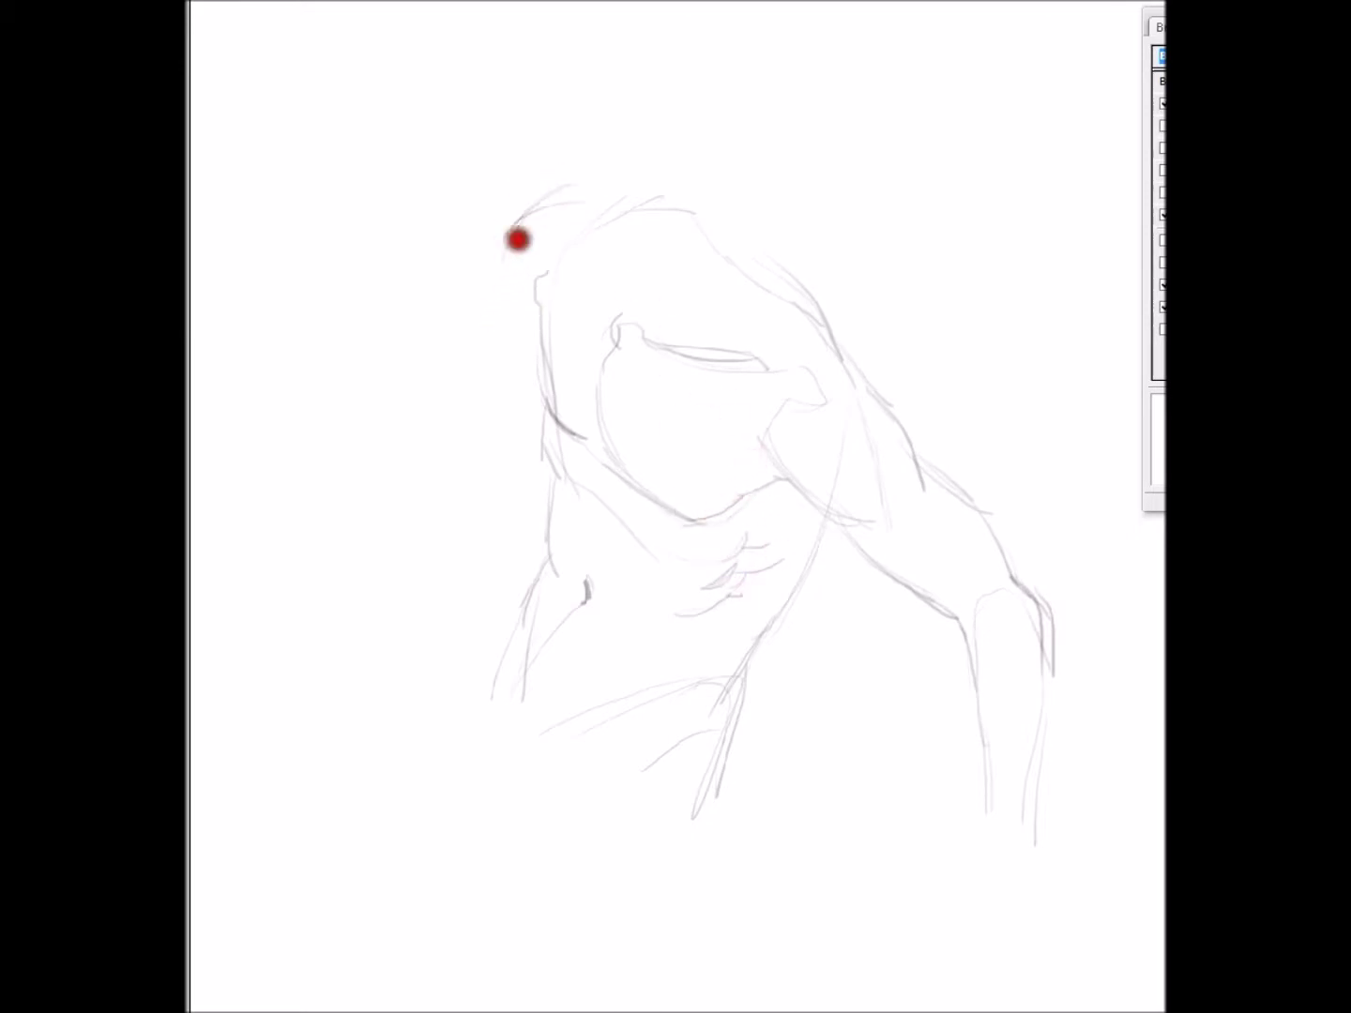
{"action": "left_click_drag", "start_coordinate": [494, 335], "coordinate": [486, 396]}
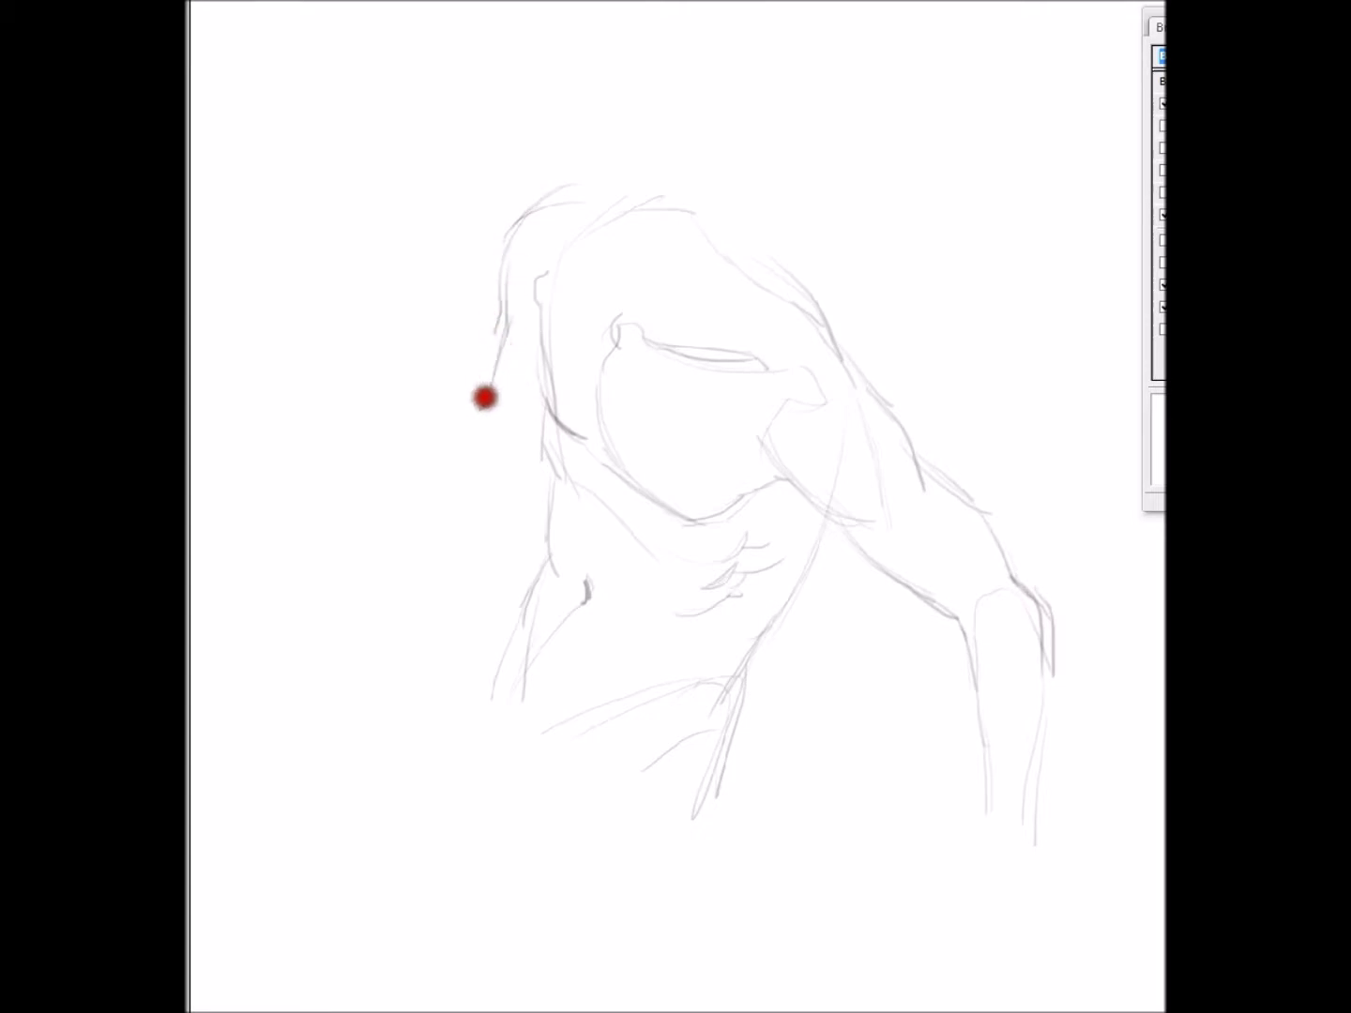
Draw the left shoulder and arm with elbow, then darken the left chest and right torso lines.
{"action": "mouse_move", "coordinate": [562, 207]}
{"action": "left_mouse_down"}
{"action": "mouse_move", "coordinate": [510, 274]}
{"action": "mouse_move", "coordinate": [516, 368]}
{"action": "mouse_move", "coordinate": [530, 316]}
{"action": "mouse_move", "coordinate": [539, 362]}
{"action": "mouse_move", "coordinate": [534, 322]}
{"action": "mouse_move", "coordinate": [585, 290]}
{"action": "mouse_move", "coordinate": [579, 256]}
{"action": "mouse_move", "coordinate": [517, 235]}
{"action": "mouse_move", "coordinate": [507, 272]}
{"action": "mouse_move", "coordinate": [513, 364]}
{"action": "mouse_move", "coordinate": [475, 510]}
{"action": "mouse_move", "coordinate": [511, 515]}
{"action": "left_mouse_up"}
{"action": "left_click_drag", "start_coordinate": [503, 432], "coordinate": [389, 629]}
{"action": "mouse_move", "coordinate": [450, 559]}
{"action": "left_mouse_down"}
{"action": "mouse_move", "coordinate": [395, 609]}
{"action": "mouse_move", "coordinate": [381, 657]}
{"action": "left_mouse_up"}
{"action": "mouse_move", "coordinate": [497, 531]}
{"action": "left_mouse_down"}
{"action": "mouse_move", "coordinate": [512, 553]}
{"action": "mouse_move", "coordinate": [416, 669]}
{"action": "left_mouse_up"}
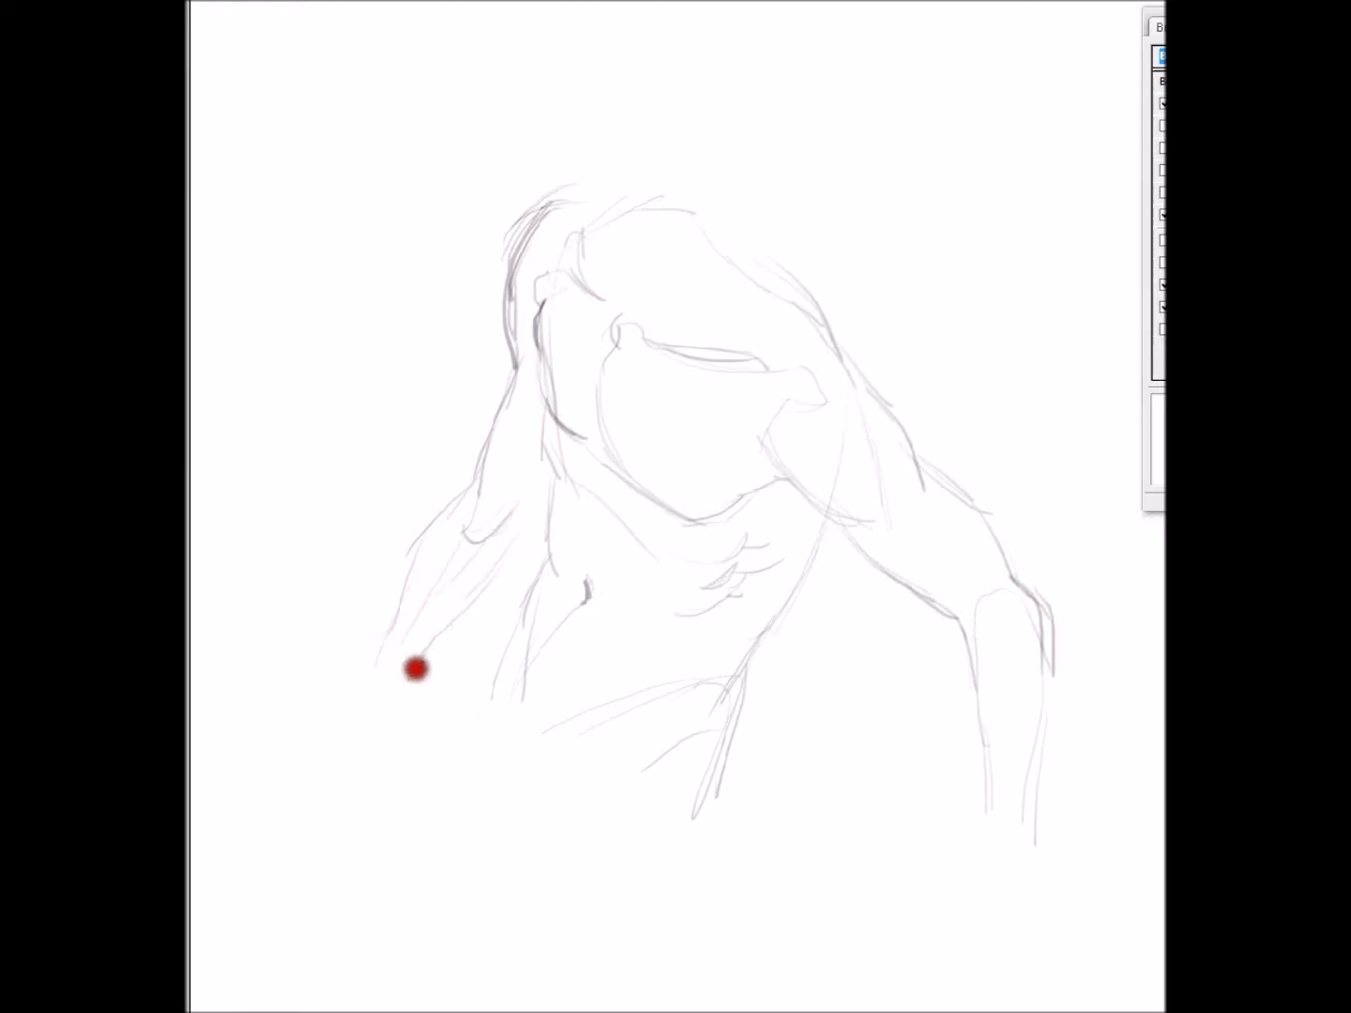
{"action": "left_click_drag", "start_coordinate": [480, 530], "coordinate": [506, 512]}
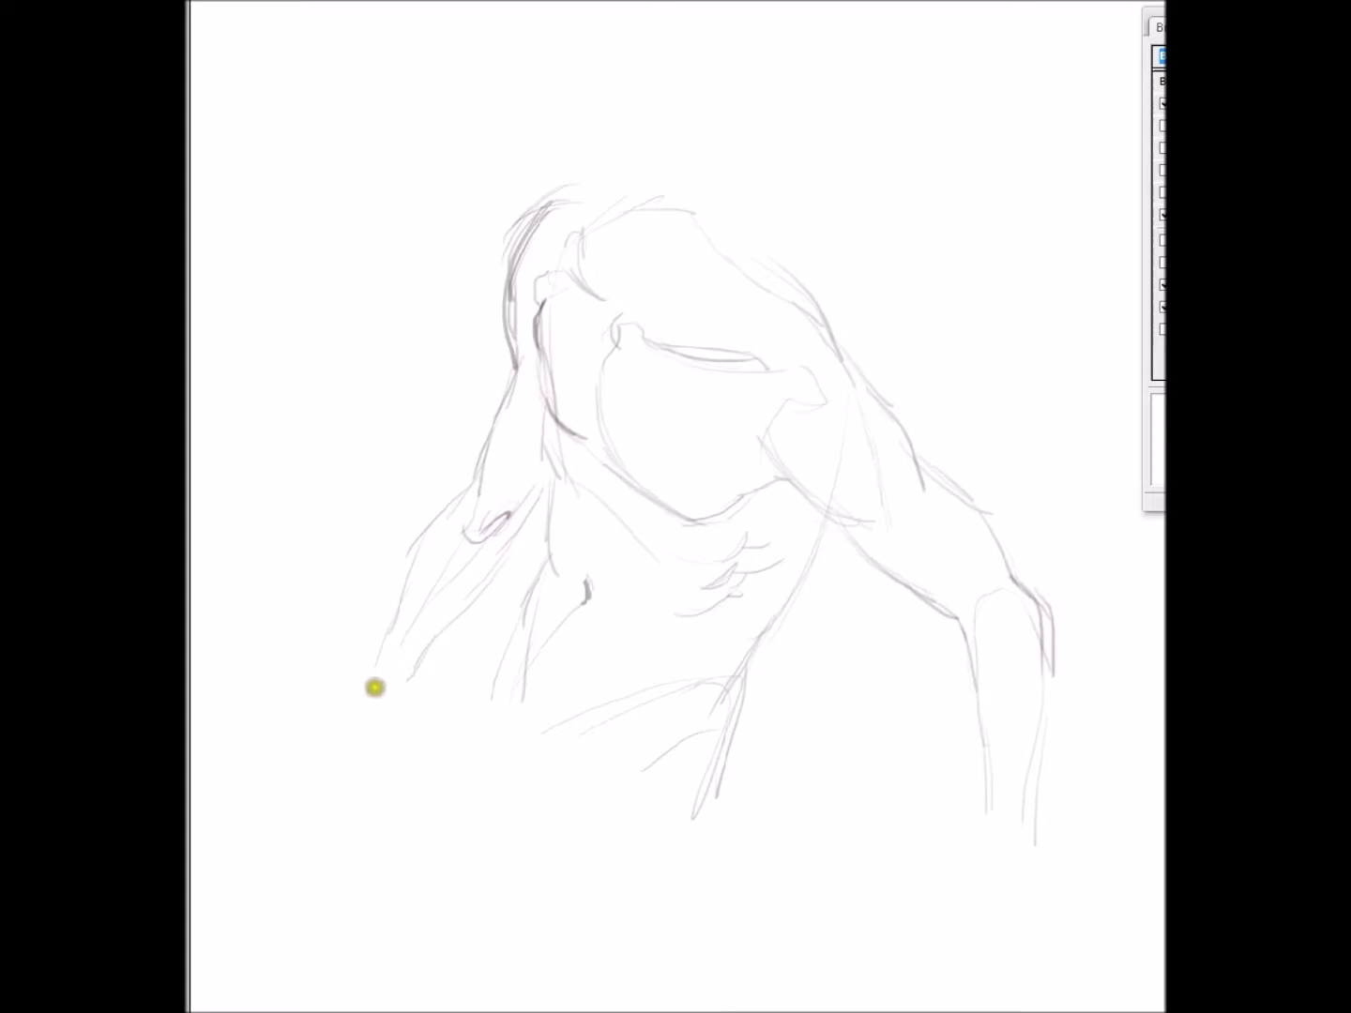
{"action": "mouse_move", "coordinate": [513, 690]}
{"action": "left_mouse_down"}
{"action": "mouse_move", "coordinate": [531, 615]}
{"action": "mouse_move", "coordinate": [492, 679]}
{"action": "mouse_move", "coordinate": [552, 555]}
{"action": "mouse_move", "coordinate": [547, 422]}
{"action": "mouse_move", "coordinate": [553, 492]}
{"action": "left_mouse_up"}
{"action": "mouse_move", "coordinate": [552, 418]}
{"action": "left_mouse_down"}
{"action": "mouse_move", "coordinate": [552, 512]}
{"action": "mouse_move", "coordinate": [553, 409]}
{"action": "left_mouse_up"}
{"action": "left_click_drag", "start_coordinate": [735, 668], "coordinate": [813, 514]}
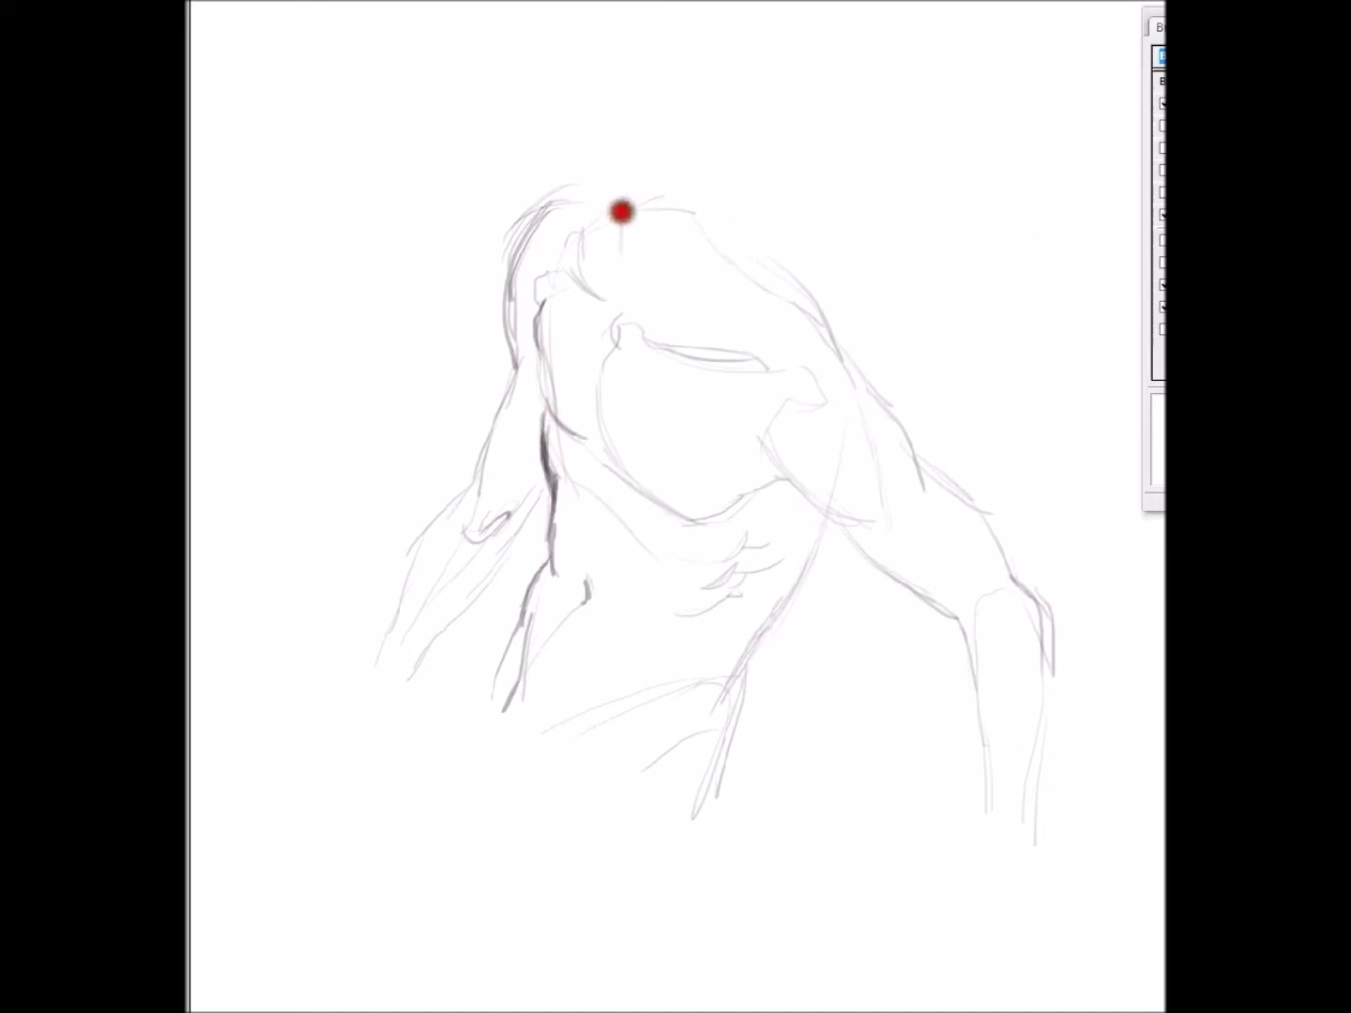
Sketch the neck strokes above the shoulders, undoing the last one and redrawing it.
{"action": "mouse_move", "coordinate": [618, 175]}
{"action": "left_mouse_down"}
{"action": "mouse_move", "coordinate": [622, 267]}
{"action": "mouse_move", "coordinate": [672, 211]}
{"action": "mouse_move", "coordinate": [733, 279]}
{"action": "left_mouse_up"}
{"action": "left_click_drag", "start_coordinate": [714, 201], "coordinate": [696, 197]}
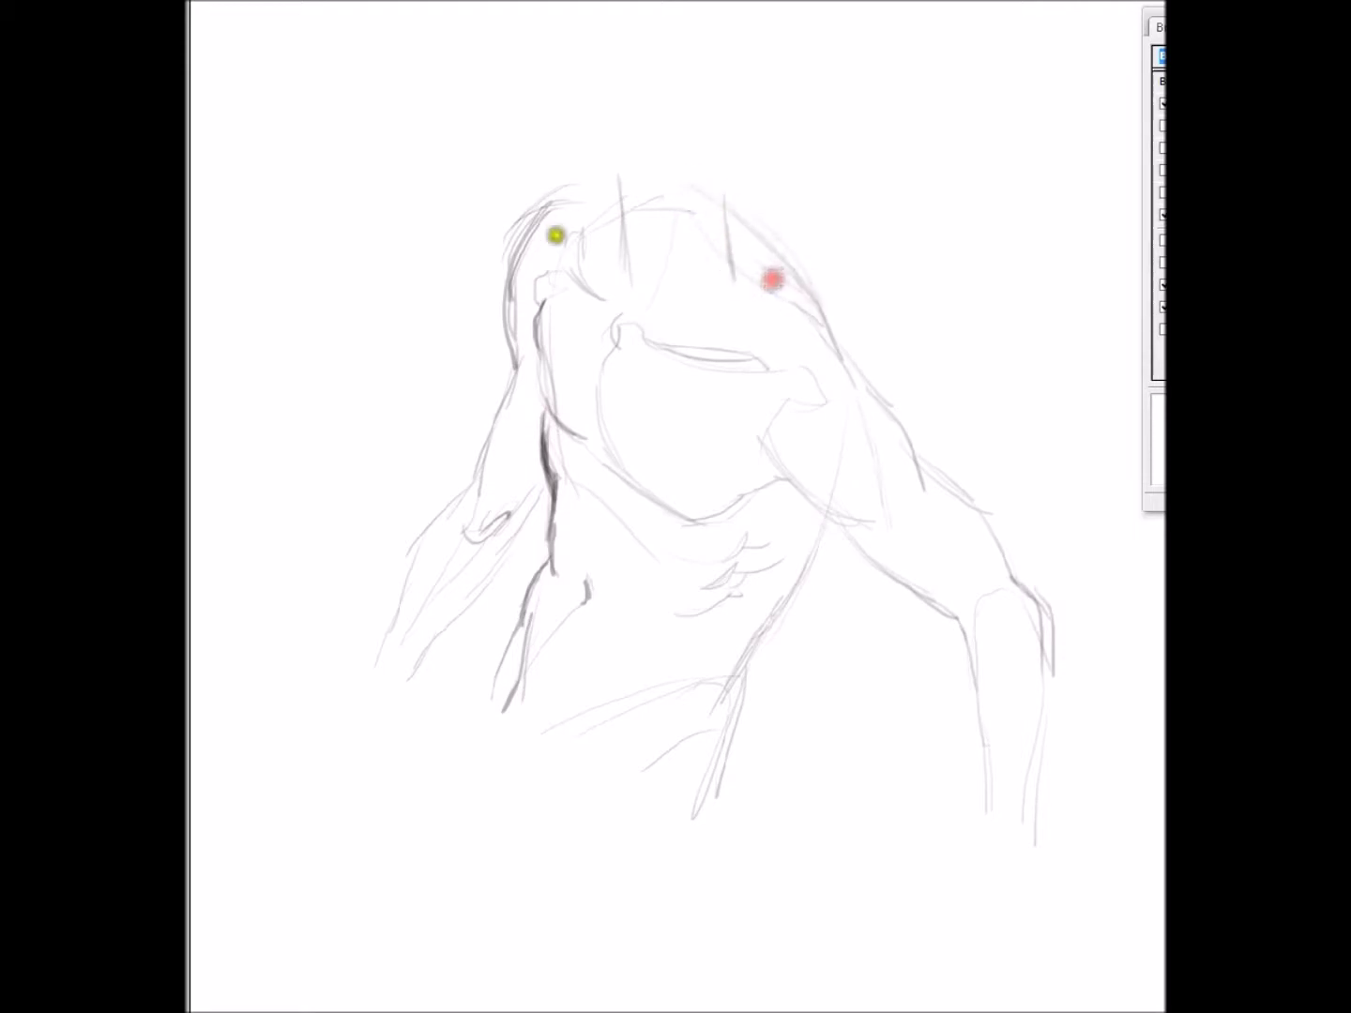
{"action": "left_click_drag", "start_coordinate": [591, 202], "coordinate": [777, 276]}
{"action": "left_click_drag", "start_coordinate": [723, 225], "coordinate": [758, 306]}
{"action": "left_click_drag", "start_coordinate": [715, 204], "coordinate": [691, 310]}
{"action": "left_click_drag", "start_coordinate": [678, 171], "coordinate": [668, 327]}
{"action": "mouse_move", "coordinate": [720, 202]}
{"action": "left_mouse_down"}
{"action": "mouse_move", "coordinate": [693, 324]}
{"action": "mouse_move", "coordinate": [685, 215]}
{"action": "mouse_move", "coordinate": [657, 317]}
{"action": "left_mouse_up"}
{"action": "mouse_move", "coordinate": [686, 186]}
{"action": "left_mouse_down"}
{"action": "mouse_move", "coordinate": [681, 300]}
{"action": "mouse_move", "coordinate": [636, 202]}
{"action": "mouse_move", "coordinate": [633, 274]}
{"action": "left_mouse_up"}
{"action": "left_click_drag", "start_coordinate": [604, 183], "coordinate": [612, 299]}
{"action": "key", "text": "ctrl+z"}
{"action": "left_click_drag", "start_coordinate": [599, 139], "coordinate": [614, 196]}
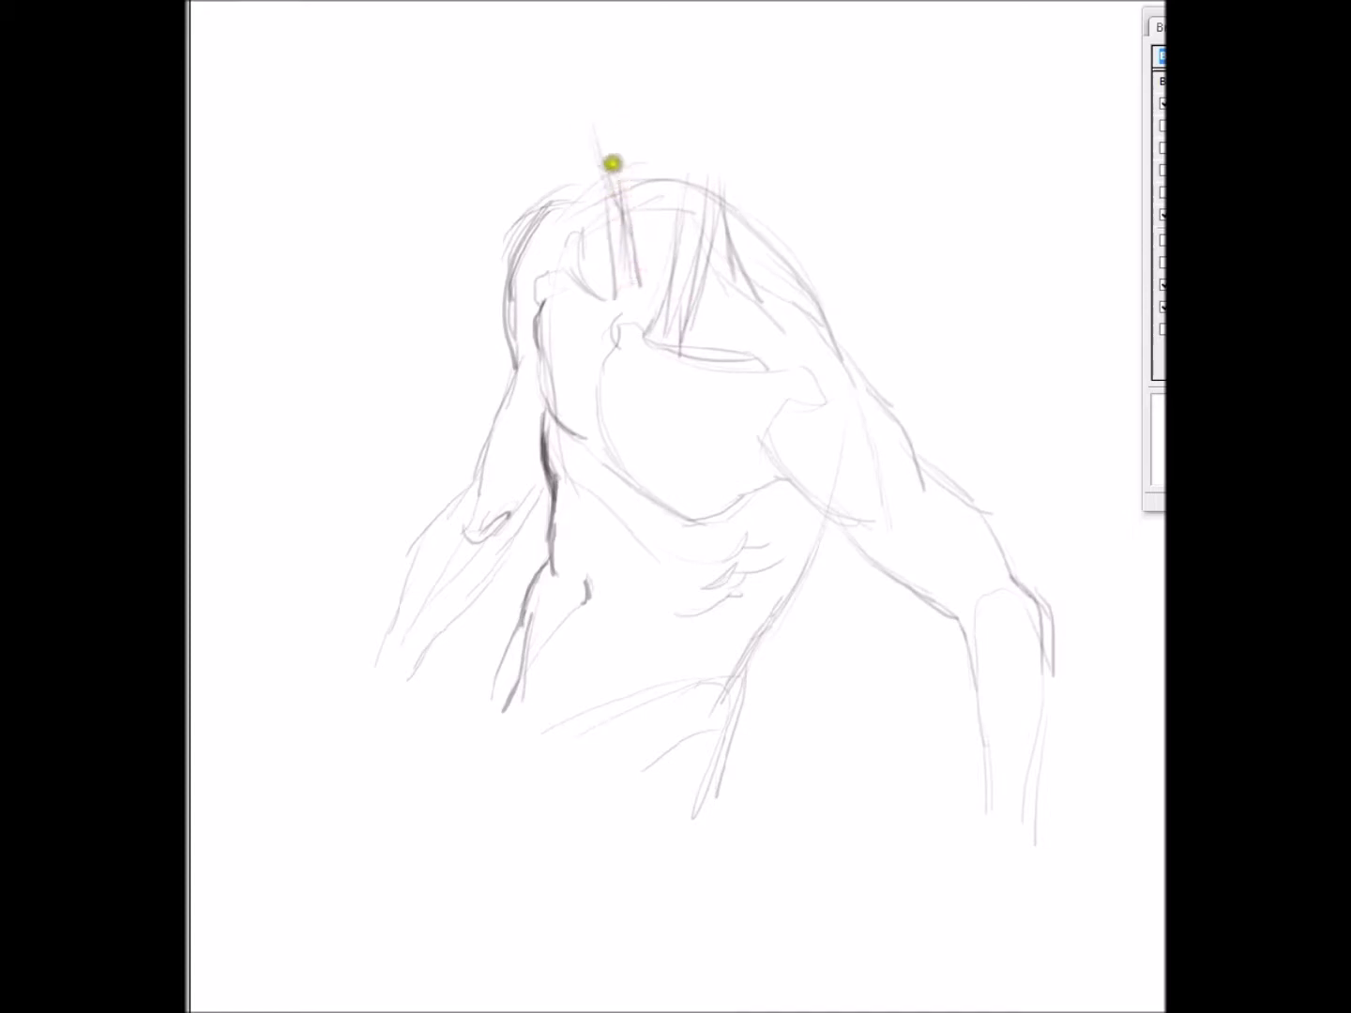
Draw the head's arch, right side and jaw, and retouch the shoulder and torso contours.
{"action": "mouse_move", "coordinate": [618, 178]}
{"action": "left_mouse_down"}
{"action": "mouse_move", "coordinate": [633, 33]}
{"action": "mouse_move", "coordinate": [700, 52]}
{"action": "mouse_move", "coordinate": [713, 117]}
{"action": "mouse_move", "coordinate": [729, 123]}
{"action": "left_mouse_up"}
{"action": "left_click_drag", "start_coordinate": [715, 46], "coordinate": [731, 182]}
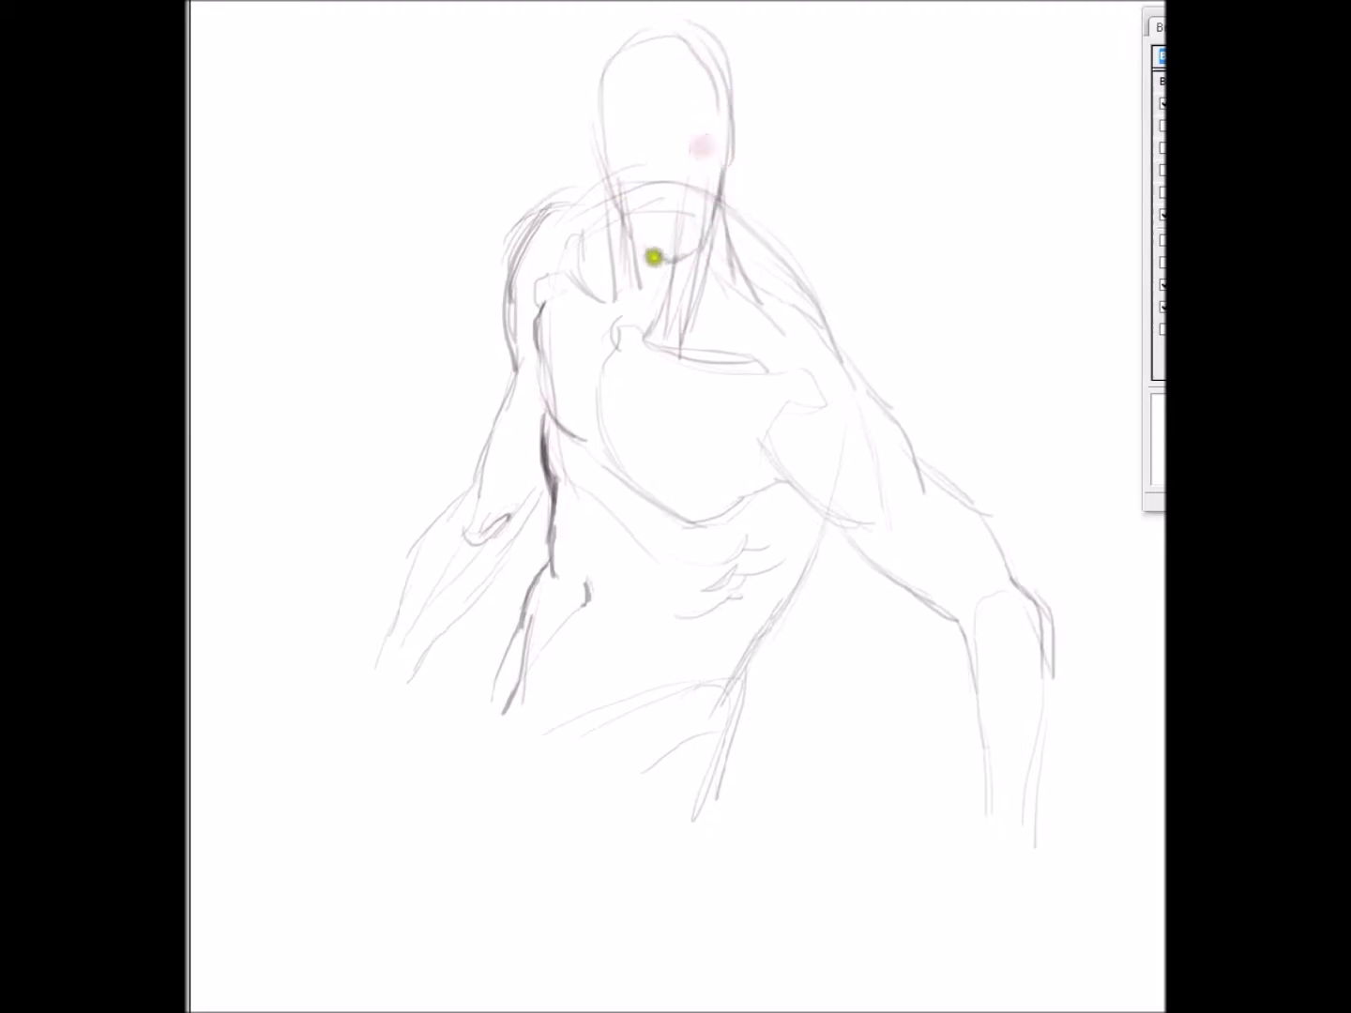
{"action": "mouse_move", "coordinate": [615, 198]}
{"action": "left_mouse_down"}
{"action": "mouse_move", "coordinate": [699, 246]}
{"action": "mouse_move", "coordinate": [639, 21]}
{"action": "mouse_move", "coordinate": [690, 52]}
{"action": "mouse_move", "coordinate": [723, 106]}
{"action": "mouse_move", "coordinate": [731, 155]}
{"action": "mouse_move", "coordinate": [714, 52]}
{"action": "mouse_move", "coordinate": [703, 238]}
{"action": "left_mouse_up"}
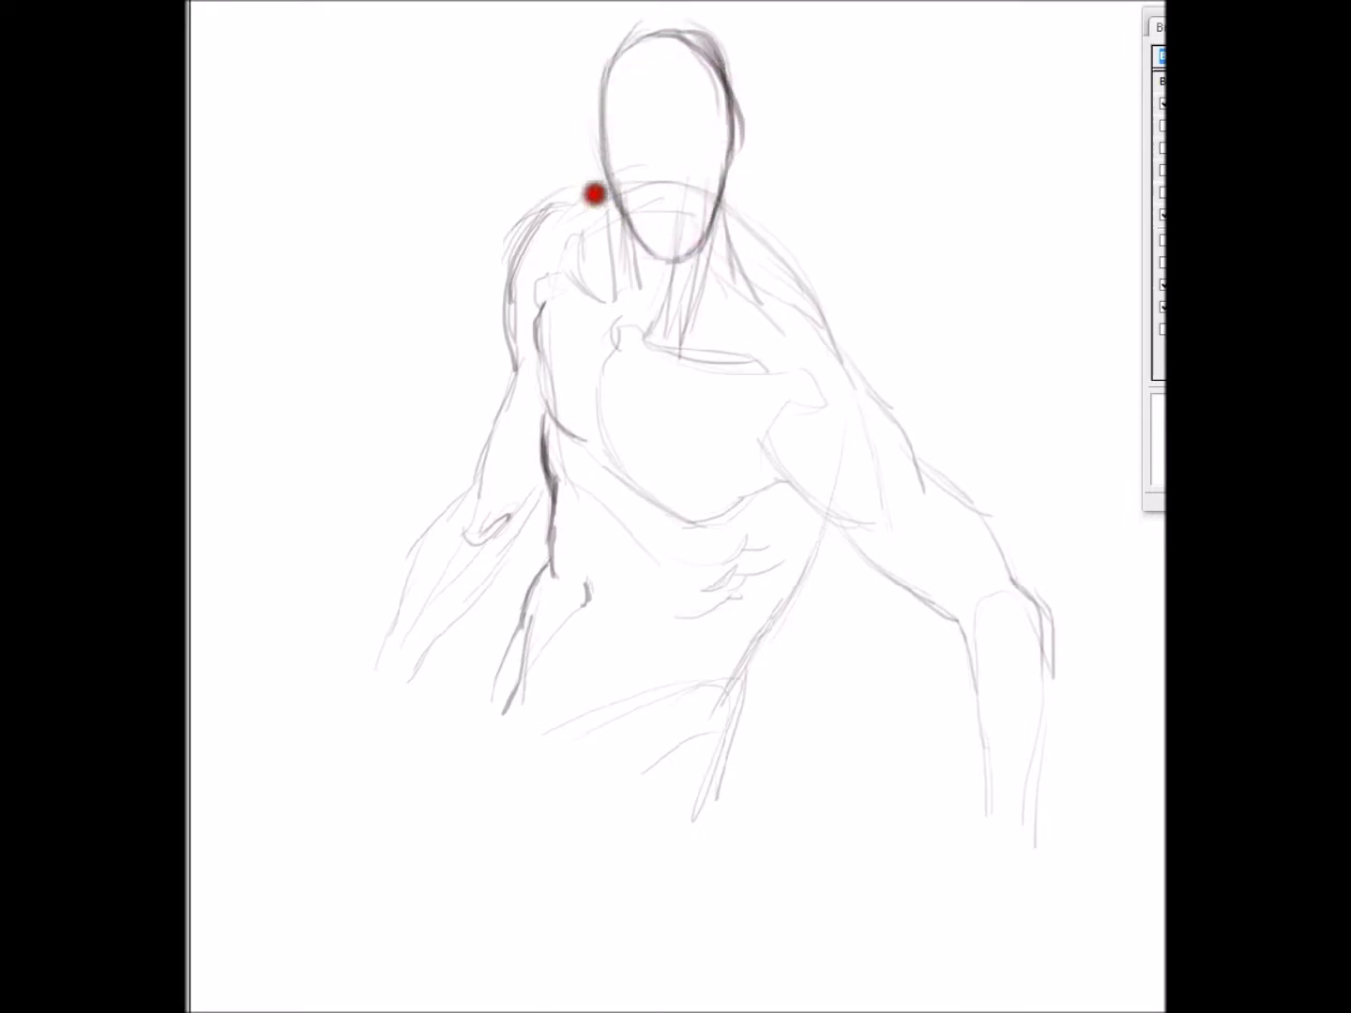
{"action": "left_click_drag", "start_coordinate": [561, 213], "coordinate": [535, 274]}
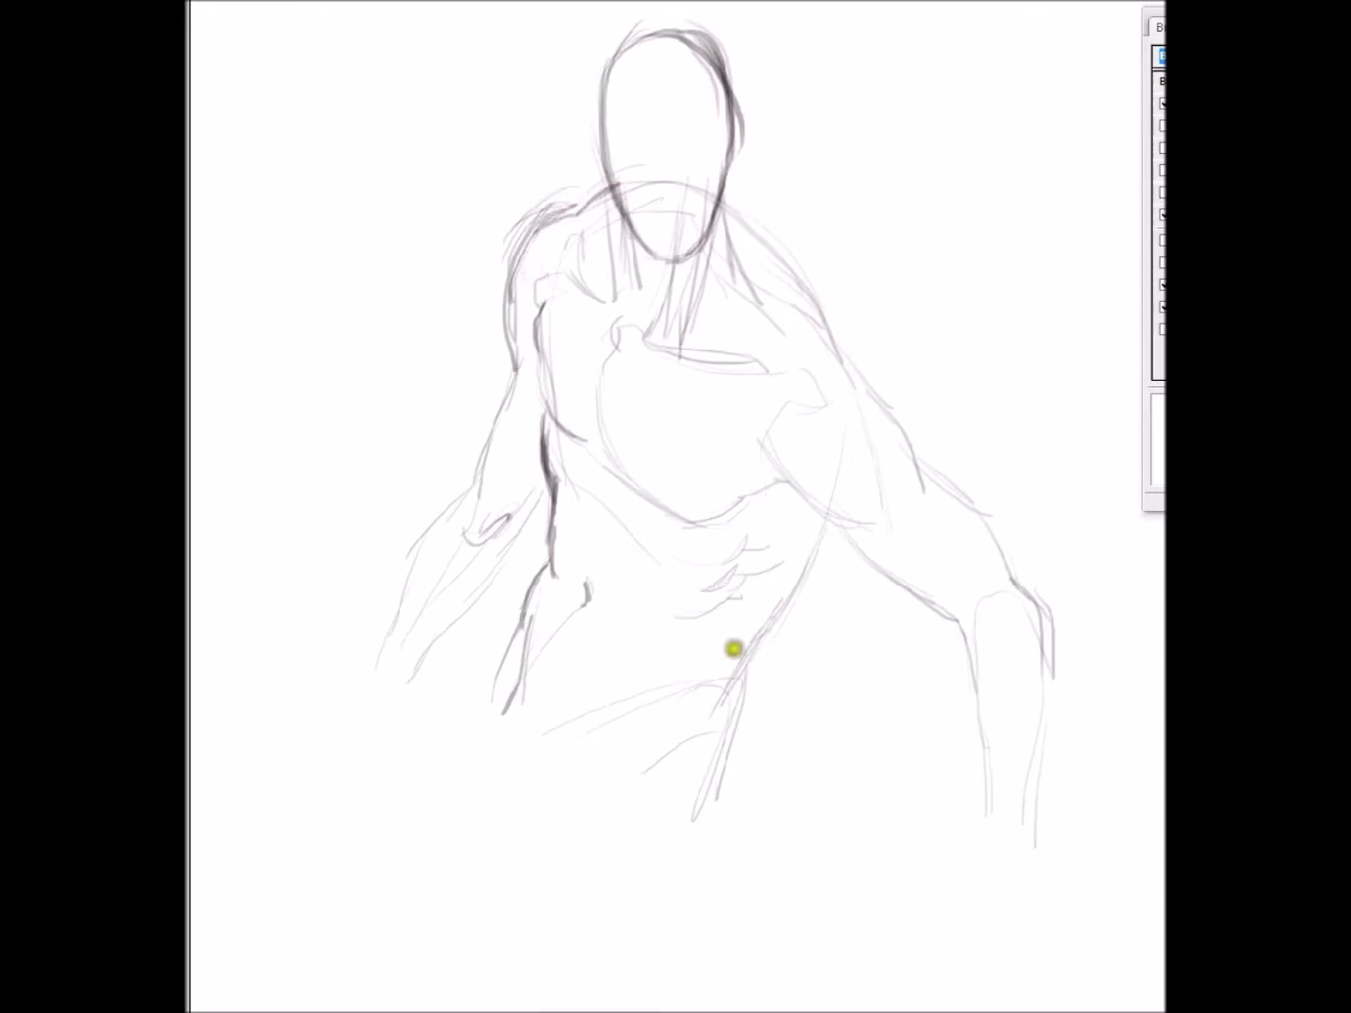
{"action": "left_click_drag", "start_coordinate": [786, 593], "coordinate": [824, 512]}
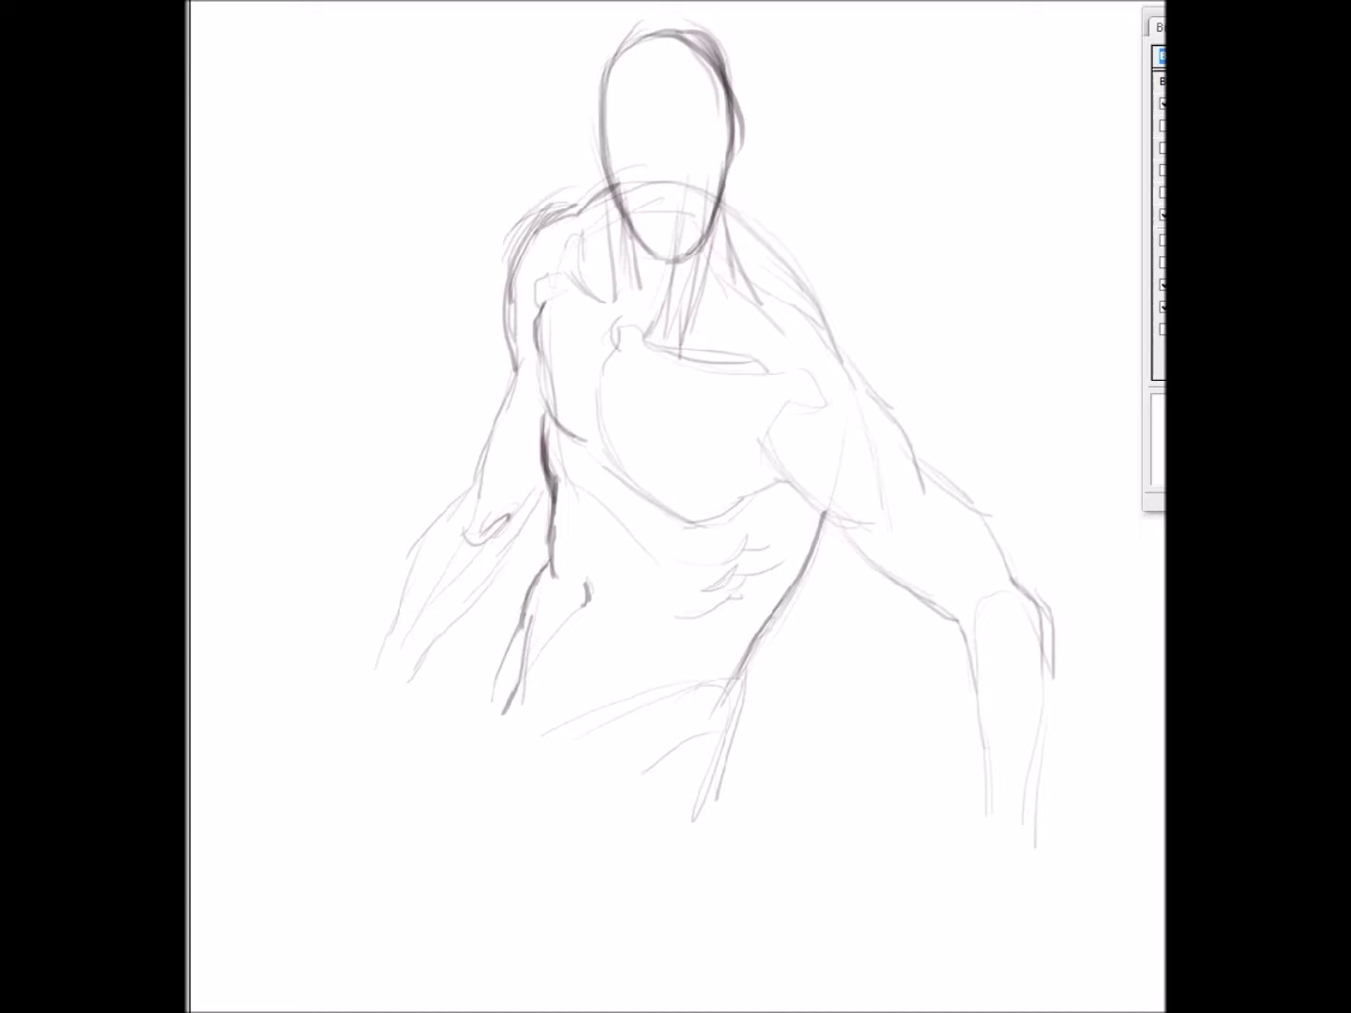
{"action": "key", "text": "ctrl"}
Put the entire sketch into Free Transform with the whole canvas fitted on screen.
{"action": "key", "text": "ctrl+t"}
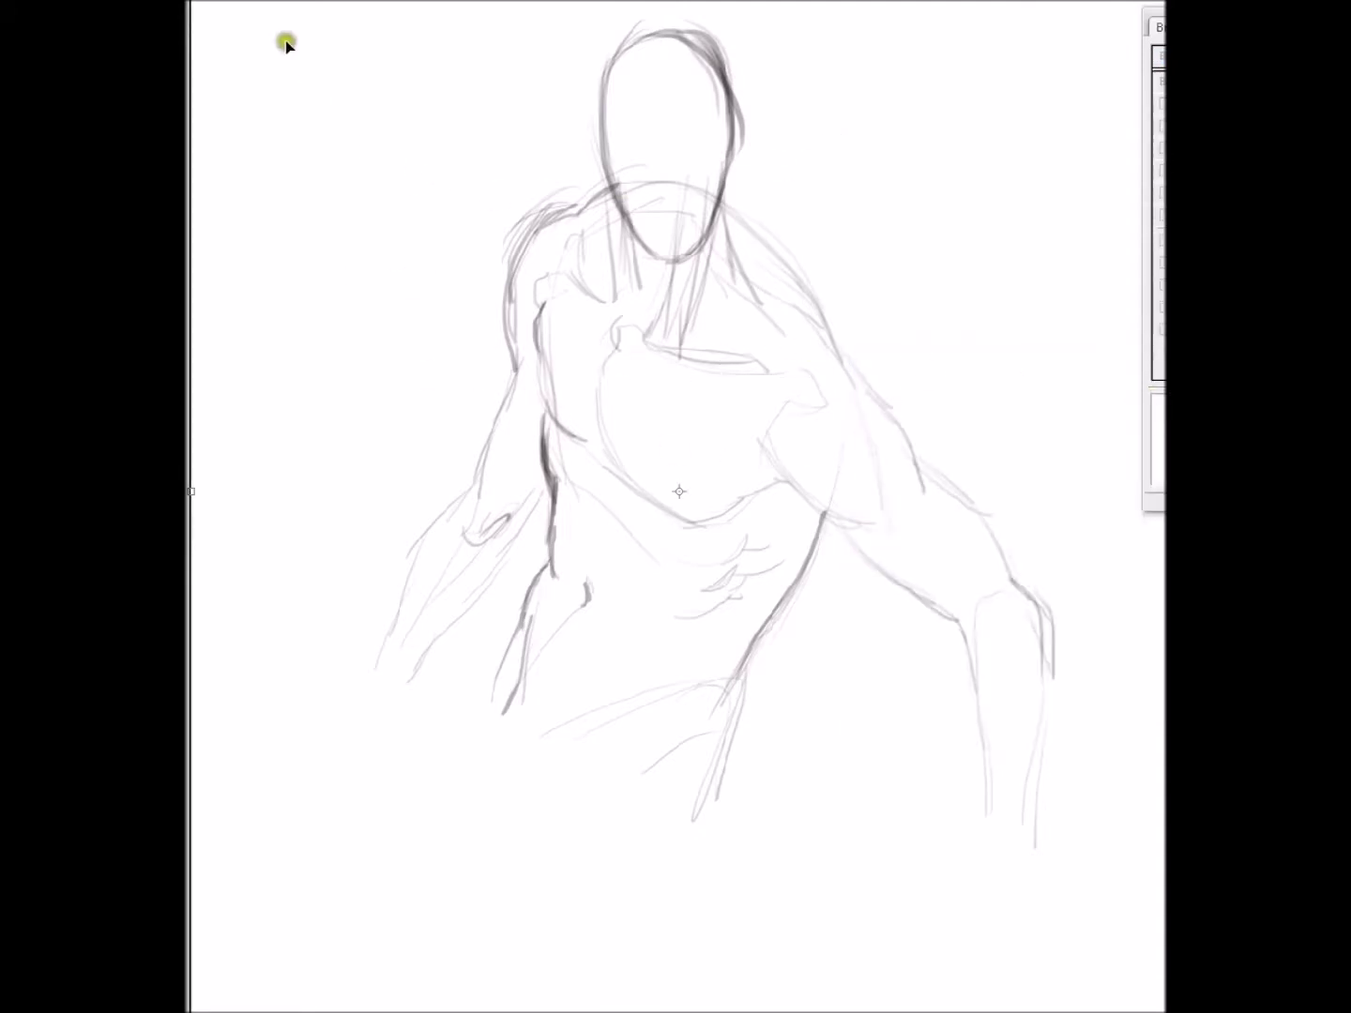
{"action": "key", "text": "ctrl+0"}
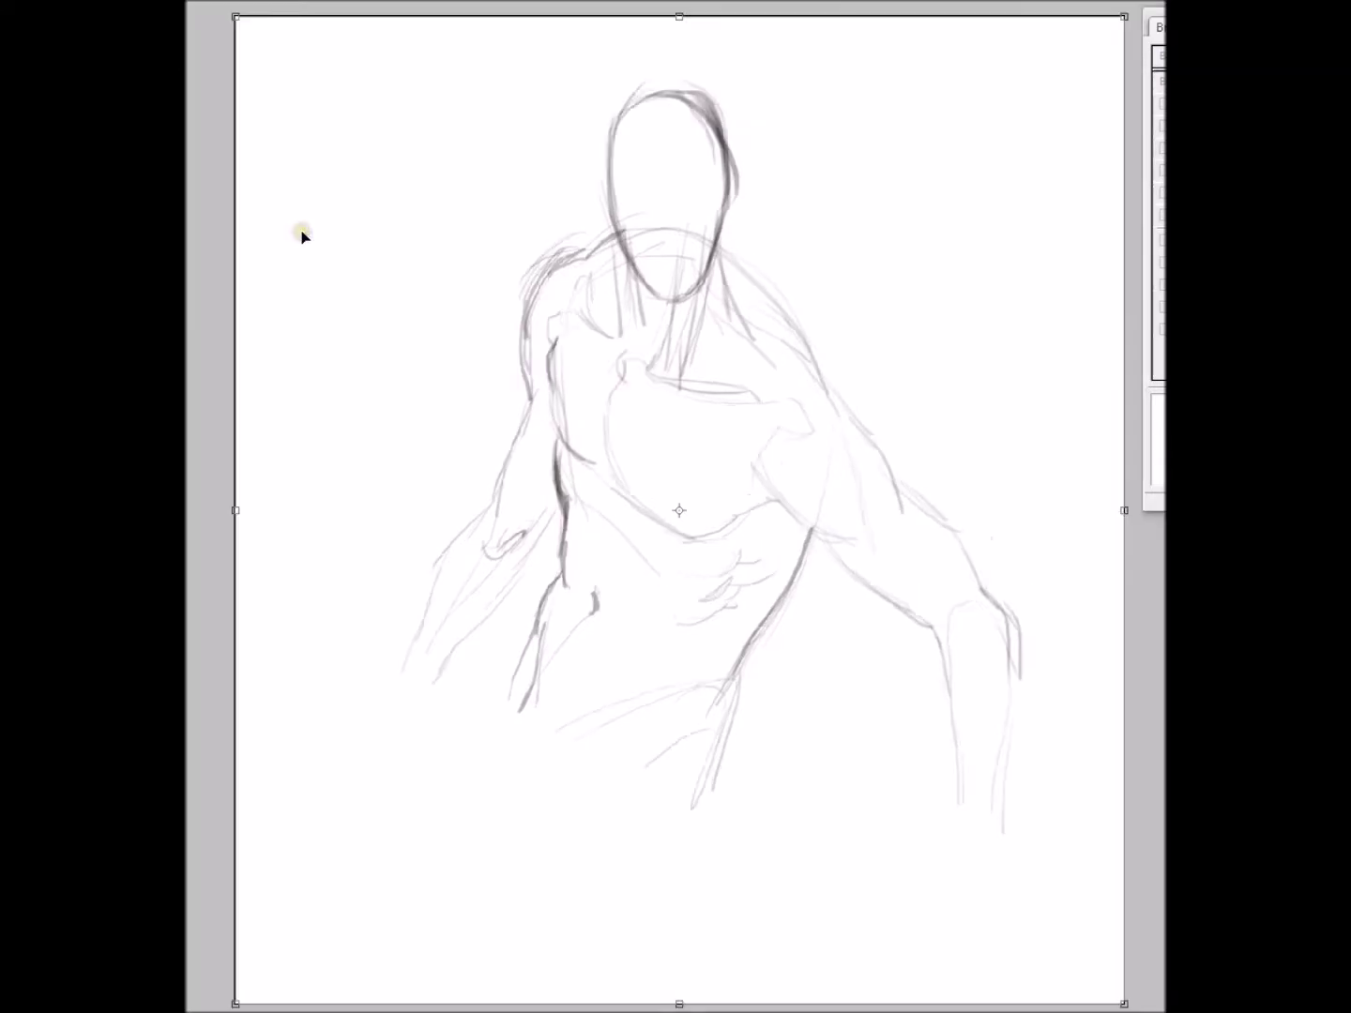
Shrink and tilt the sketch up-left, apply it, then erase the old head and neck lines.
{"action": "left_click_drag", "start_coordinate": [235, 17], "coordinate": [307, 204]}
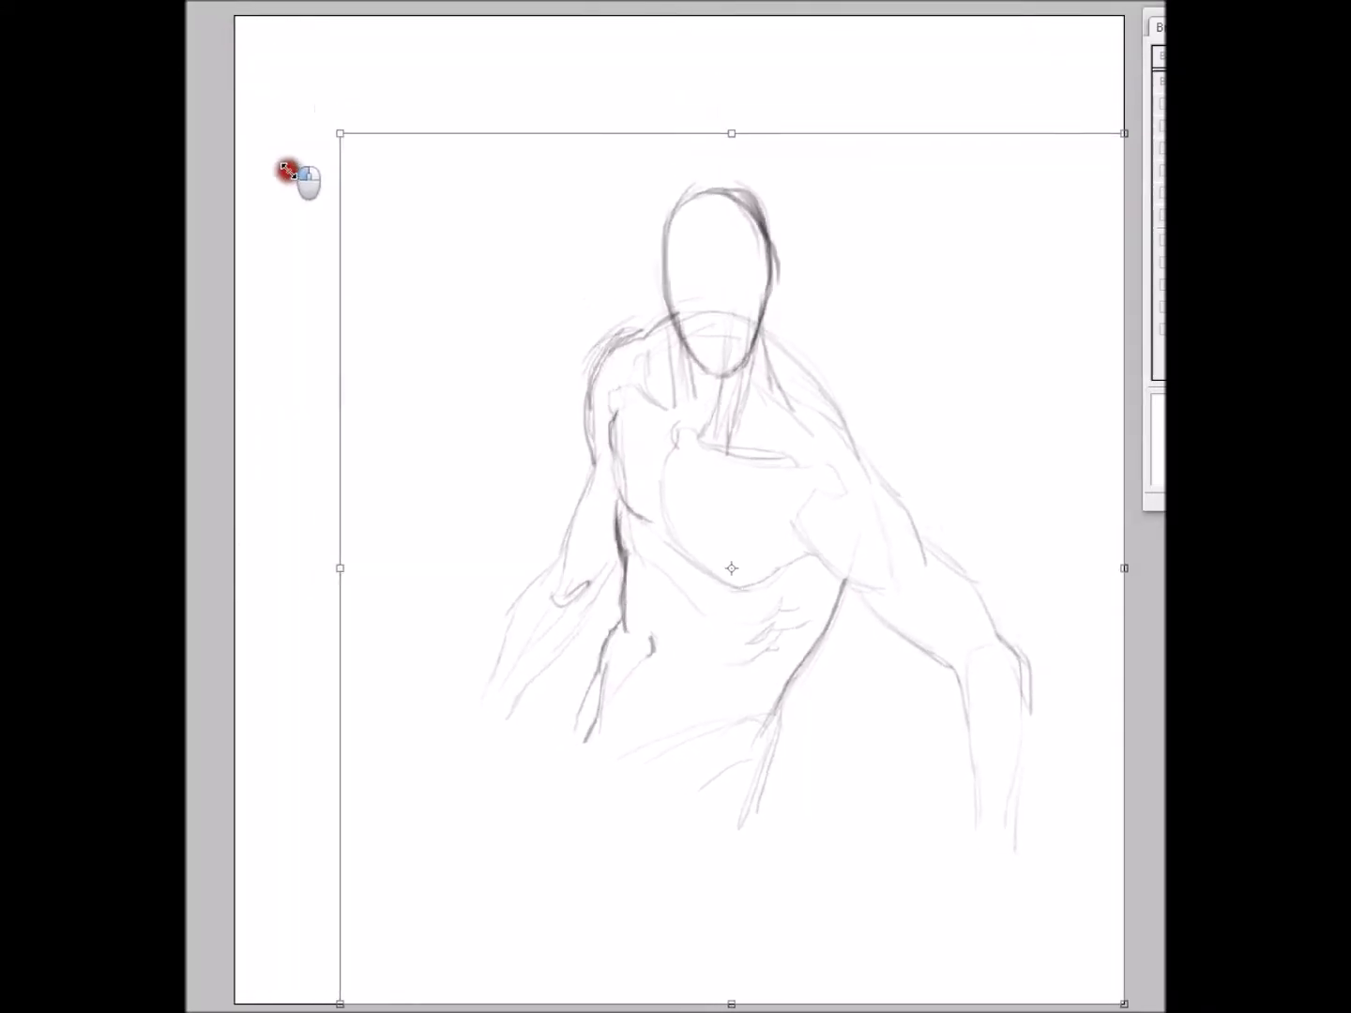
{"action": "left_click_drag", "start_coordinate": [666, 395], "coordinate": [615, 266]}
{"action": "mouse_move", "coordinate": [301, 157]}
{"action": "left_mouse_down"}
{"action": "mouse_move", "coordinate": [282, 229]}
{"action": "mouse_move", "coordinate": [333, 341]}
{"action": "left_mouse_up"}
{"action": "double_click", "coordinate": [650, 359]}
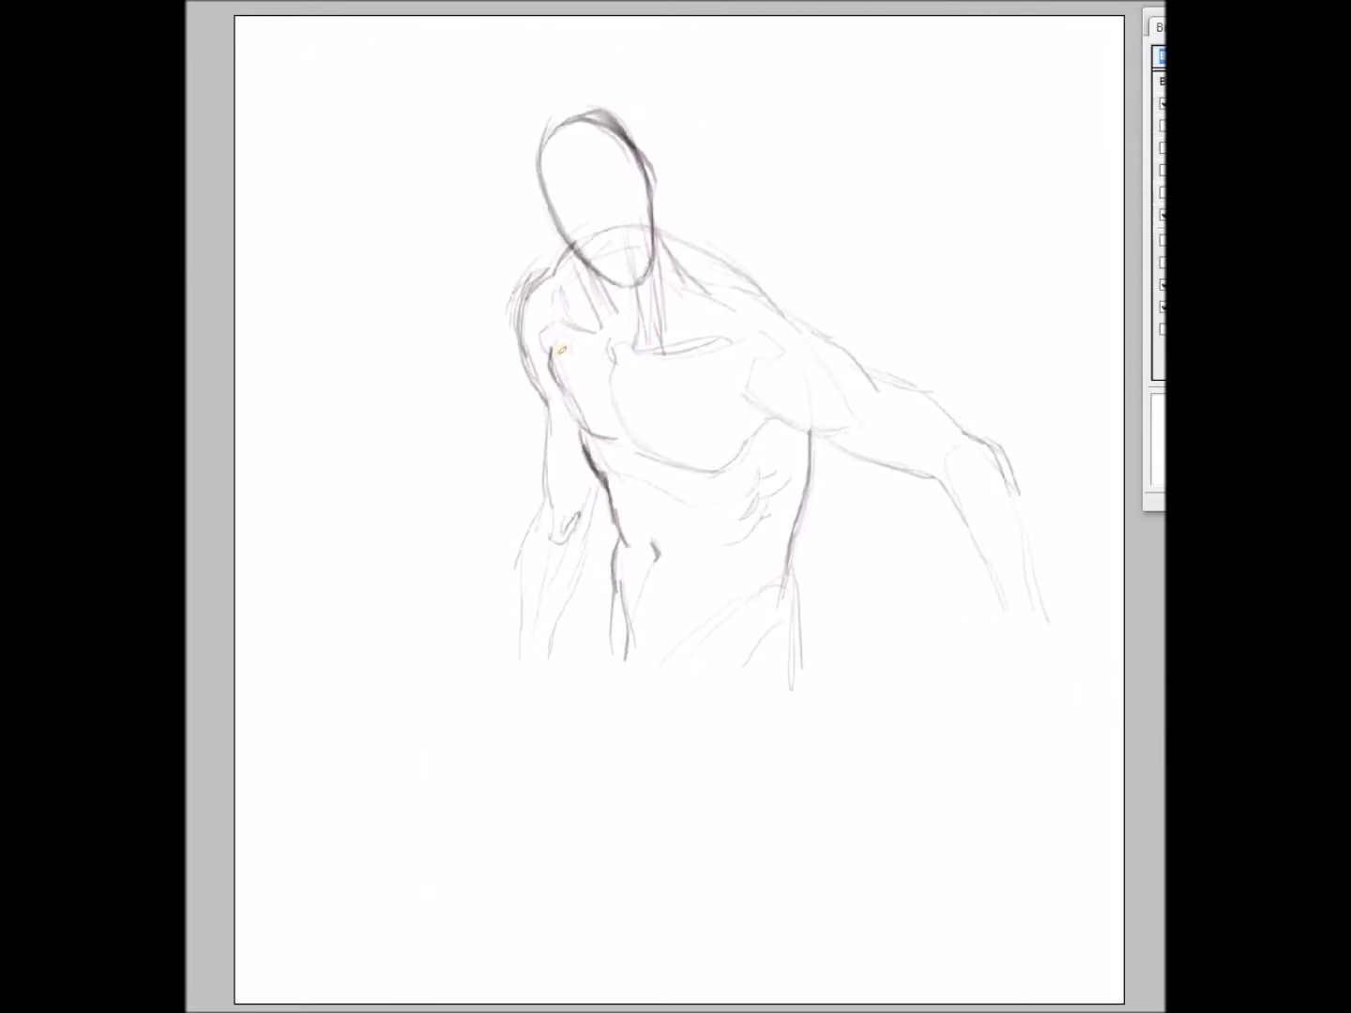
{"action": "mouse_move", "coordinate": [554, 208]}
{"action": "left_mouse_down"}
{"action": "mouse_move", "coordinate": [644, 214]}
{"action": "mouse_move", "coordinate": [644, 254]}
{"action": "mouse_move", "coordinate": [602, 225]}
{"action": "mouse_move", "coordinate": [663, 290]}
{"action": "left_mouse_up"}
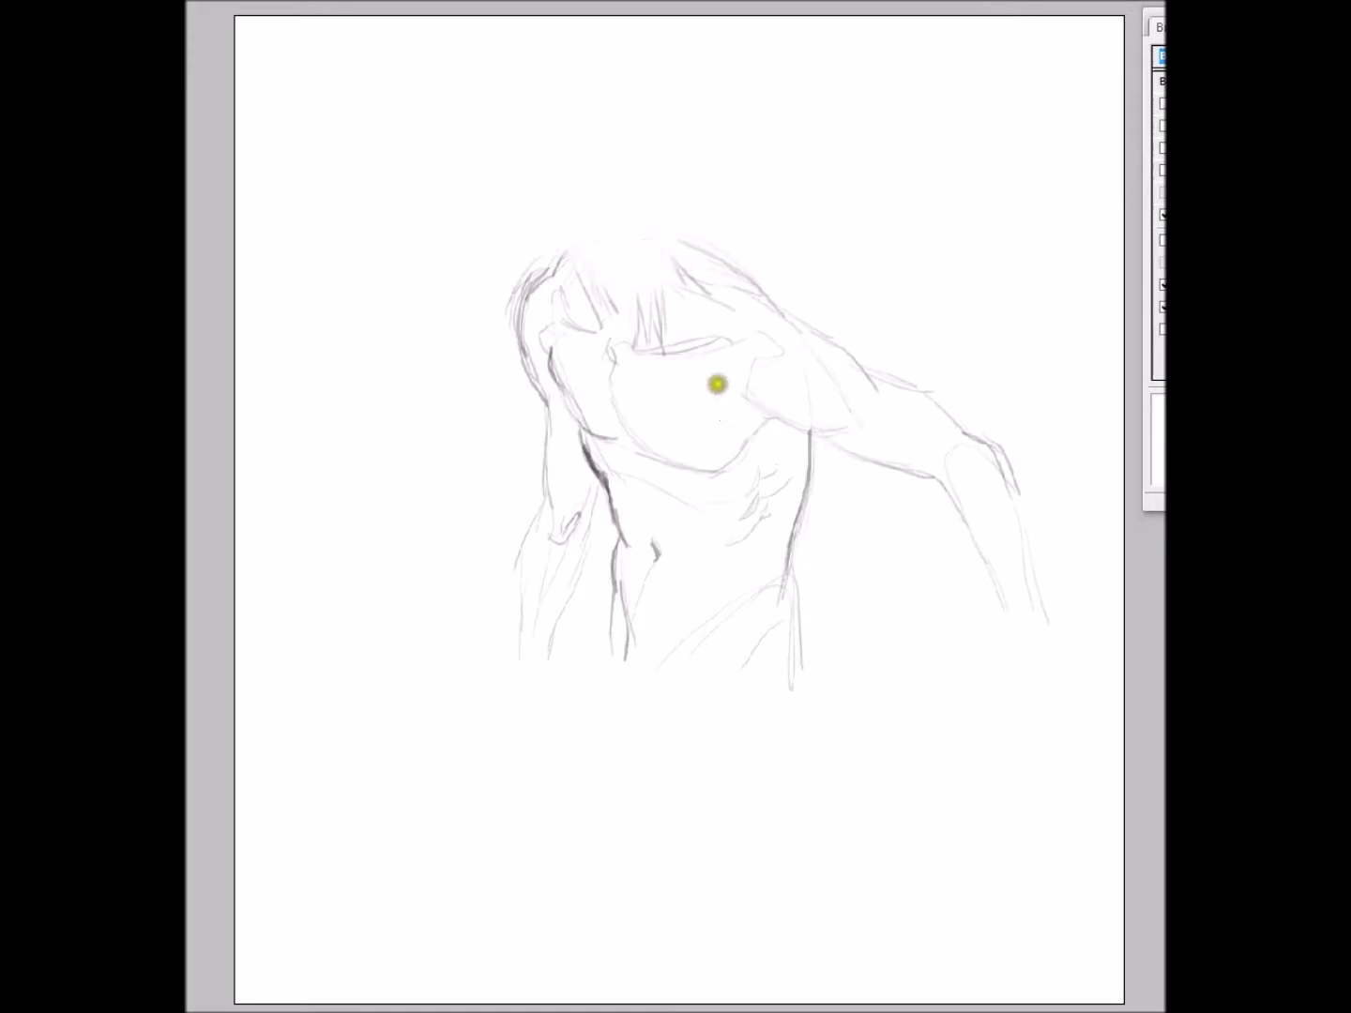
{"action": "left_click_drag", "start_coordinate": [586, 211], "coordinate": [601, 293]}
Lighten the leftover strokes at the head top and choose a darker grey drawing colour.
{"action": "left_click", "coordinate": [572, 210]}
{"action": "left_click", "coordinate": [920, 685]}
{"action": "key", "text": "Return"}
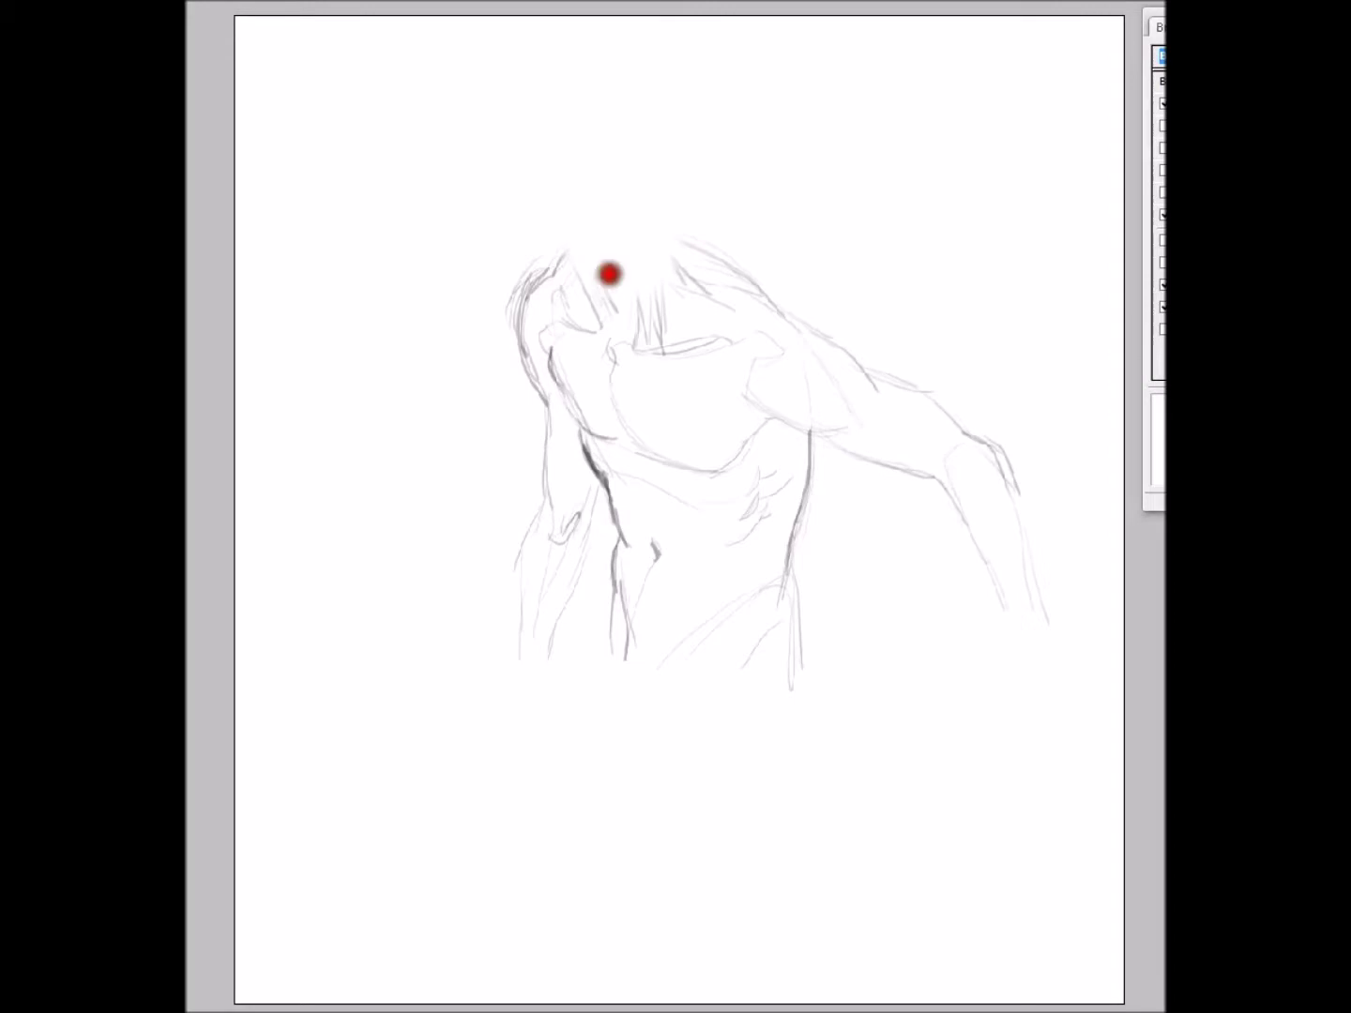
Draw a fresh oval head outline above the shoulders, undoing a stray torso smudge.
{"action": "left_click_drag", "start_coordinate": [600, 295], "coordinate": [578, 180]}
{"action": "mouse_move", "coordinate": [588, 256]}
{"action": "left_mouse_down"}
{"action": "mouse_move", "coordinate": [669, 196]}
{"action": "mouse_move", "coordinate": [679, 259]}
{"action": "mouse_move", "coordinate": [662, 310]}
{"action": "mouse_move", "coordinate": [606, 286]}
{"action": "mouse_move", "coordinate": [595, 160]}
{"action": "mouse_move", "coordinate": [654, 153]}
{"action": "left_mouse_up"}
{"action": "left_click_drag", "start_coordinate": [567, 552], "coordinate": [575, 489]}
{"action": "key", "text": "ctrl+z"}
{"action": "scroll", "coordinate": [729, 577], "scroll_direction": "up", "scroll_amount": 2}
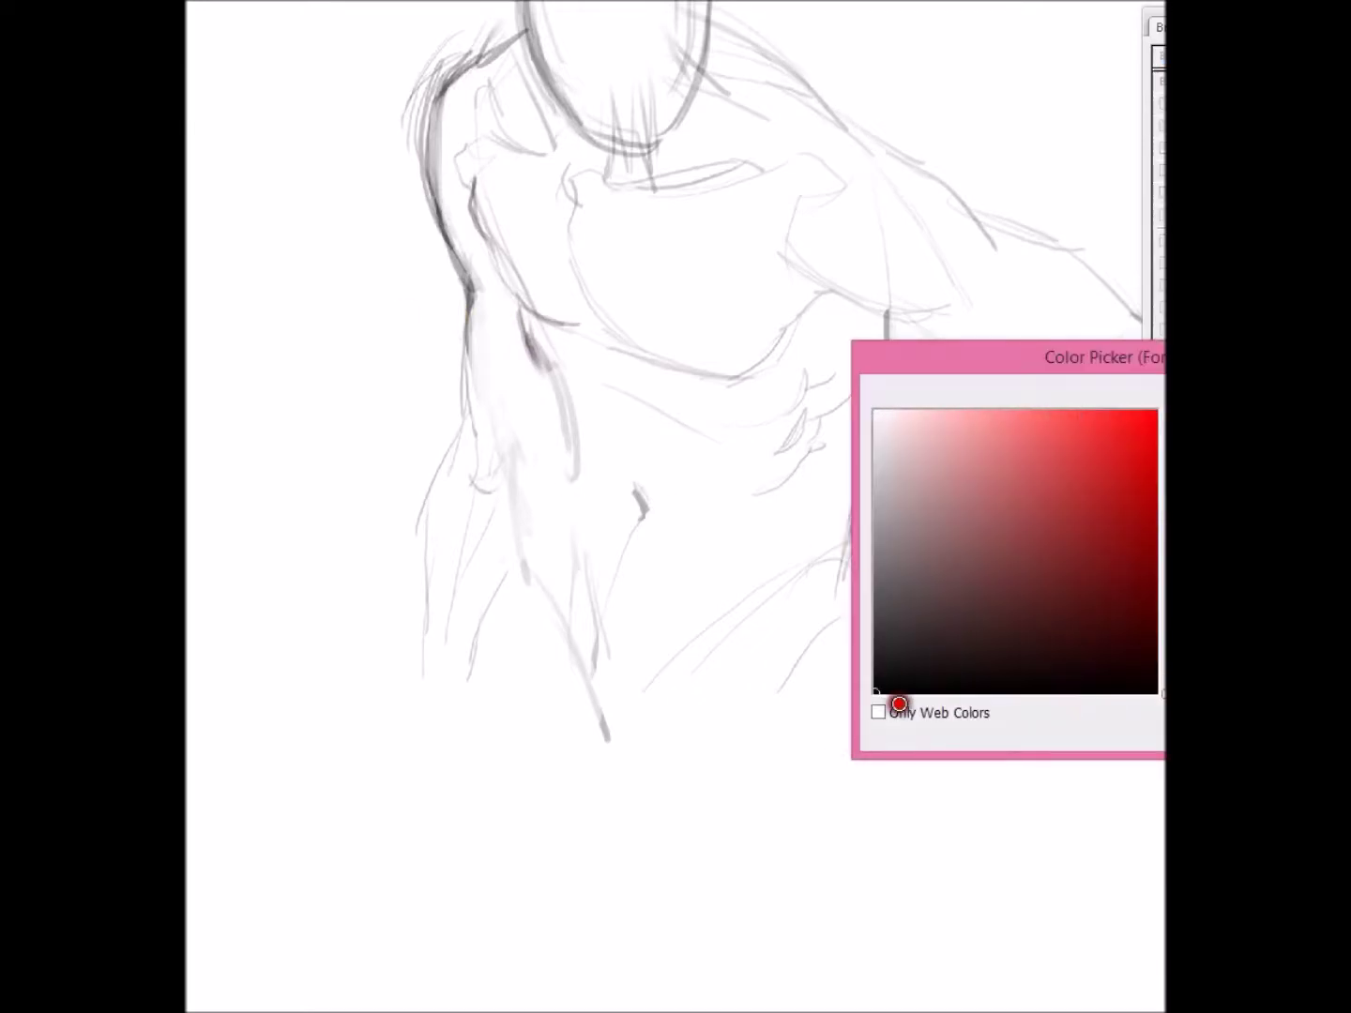
{"action": "key", "text": "Return"}
Darken the left ribs, shoulder-to-chest contour, pectoral curve and armpit edges.
{"action": "mouse_move", "coordinate": [525, 330]}
{"action": "left_mouse_down"}
{"action": "mouse_move", "coordinate": [579, 477]}
{"action": "mouse_move", "coordinate": [561, 606]}
{"action": "mouse_move", "coordinate": [578, 570]}
{"action": "mouse_move", "coordinate": [573, 511]}
{"action": "mouse_move", "coordinate": [639, 476]}
{"action": "mouse_move", "coordinate": [705, 501]}
{"action": "left_mouse_up"}
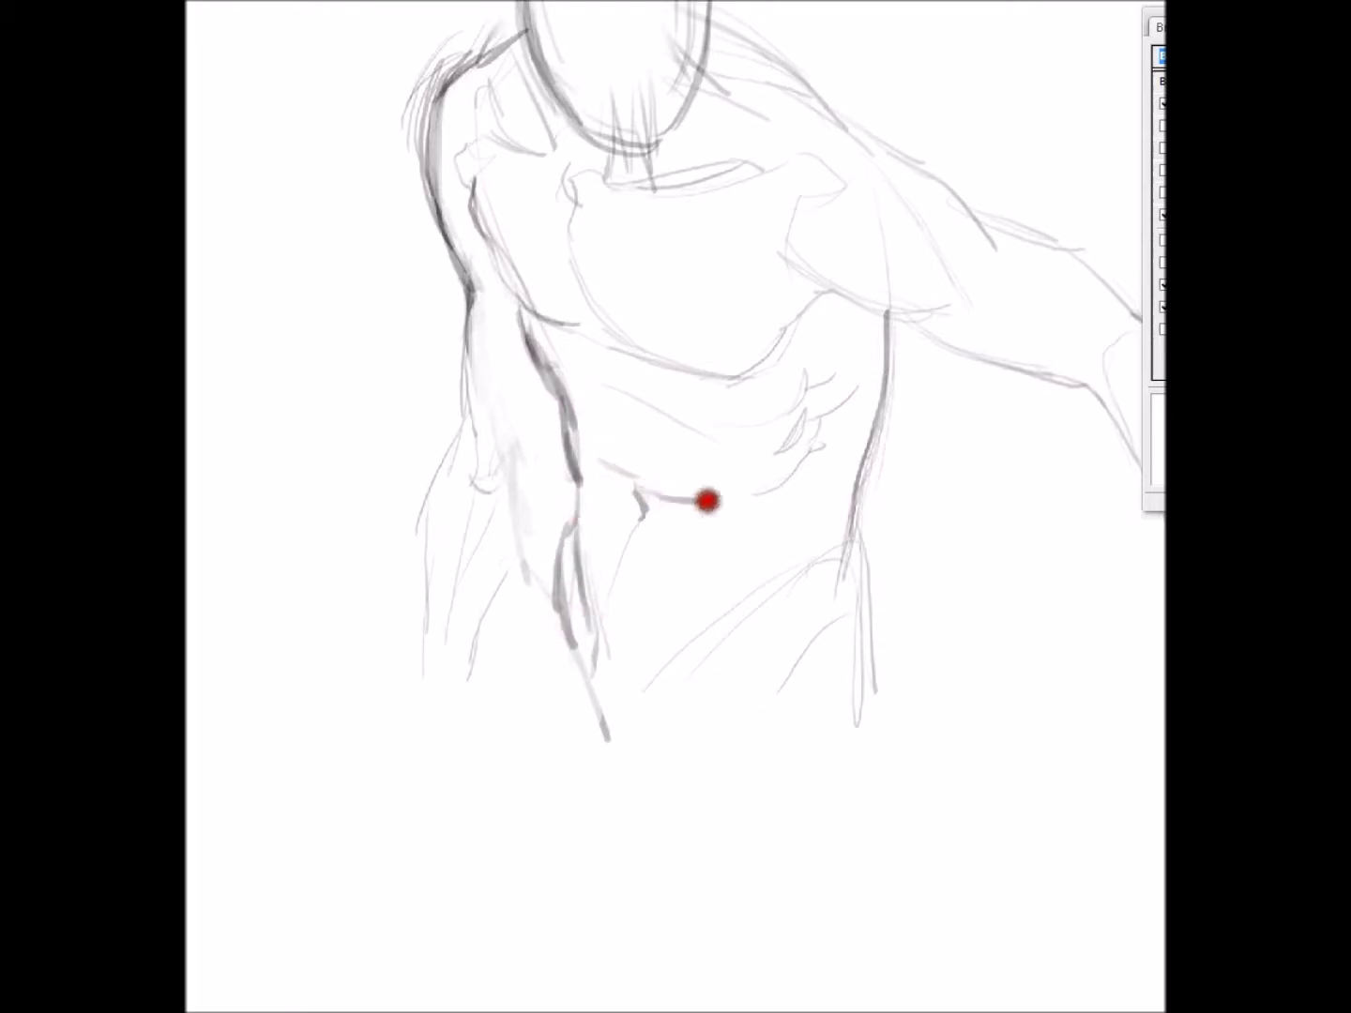
{"action": "mouse_move", "coordinate": [572, 323]}
{"action": "left_mouse_down"}
{"action": "mouse_move", "coordinate": [521, 293]}
{"action": "mouse_move", "coordinate": [517, 306]}
{"action": "mouse_move", "coordinate": [477, 175]}
{"action": "left_mouse_up"}
{"action": "left_click", "coordinate": [599, 320]}
{"action": "left_click_drag", "start_coordinate": [599, 320], "coordinate": [575, 225]}
{"action": "left_click_drag", "start_coordinate": [611, 342], "coordinate": [744, 370]}
{"action": "mouse_move", "coordinate": [792, 320]}
{"action": "left_mouse_down"}
{"action": "mouse_move", "coordinate": [820, 293]}
{"action": "mouse_move", "coordinate": [919, 314]}
{"action": "left_mouse_up"}
{"action": "left_click_drag", "start_coordinate": [826, 291], "coordinate": [950, 311]}
Darken the neck, shoulder curve and left arm contour, redrawing one misplaced stroke.
{"action": "mouse_move", "coordinate": [714, 22]}
{"action": "left_mouse_down"}
{"action": "mouse_move", "coordinate": [850, 131]}
{"action": "mouse_move", "coordinate": [915, 160]}
{"action": "mouse_move", "coordinate": [991, 258]}
{"action": "left_mouse_up"}
{"action": "mouse_move", "coordinate": [796, 233]}
{"action": "left_mouse_down"}
{"action": "mouse_move", "coordinate": [838, 184]}
{"action": "mouse_move", "coordinate": [793, 172]}
{"action": "mouse_move", "coordinate": [578, 202]}
{"action": "mouse_move", "coordinate": [581, 187]}
{"action": "mouse_move", "coordinate": [500, 118]}
{"action": "left_mouse_up"}
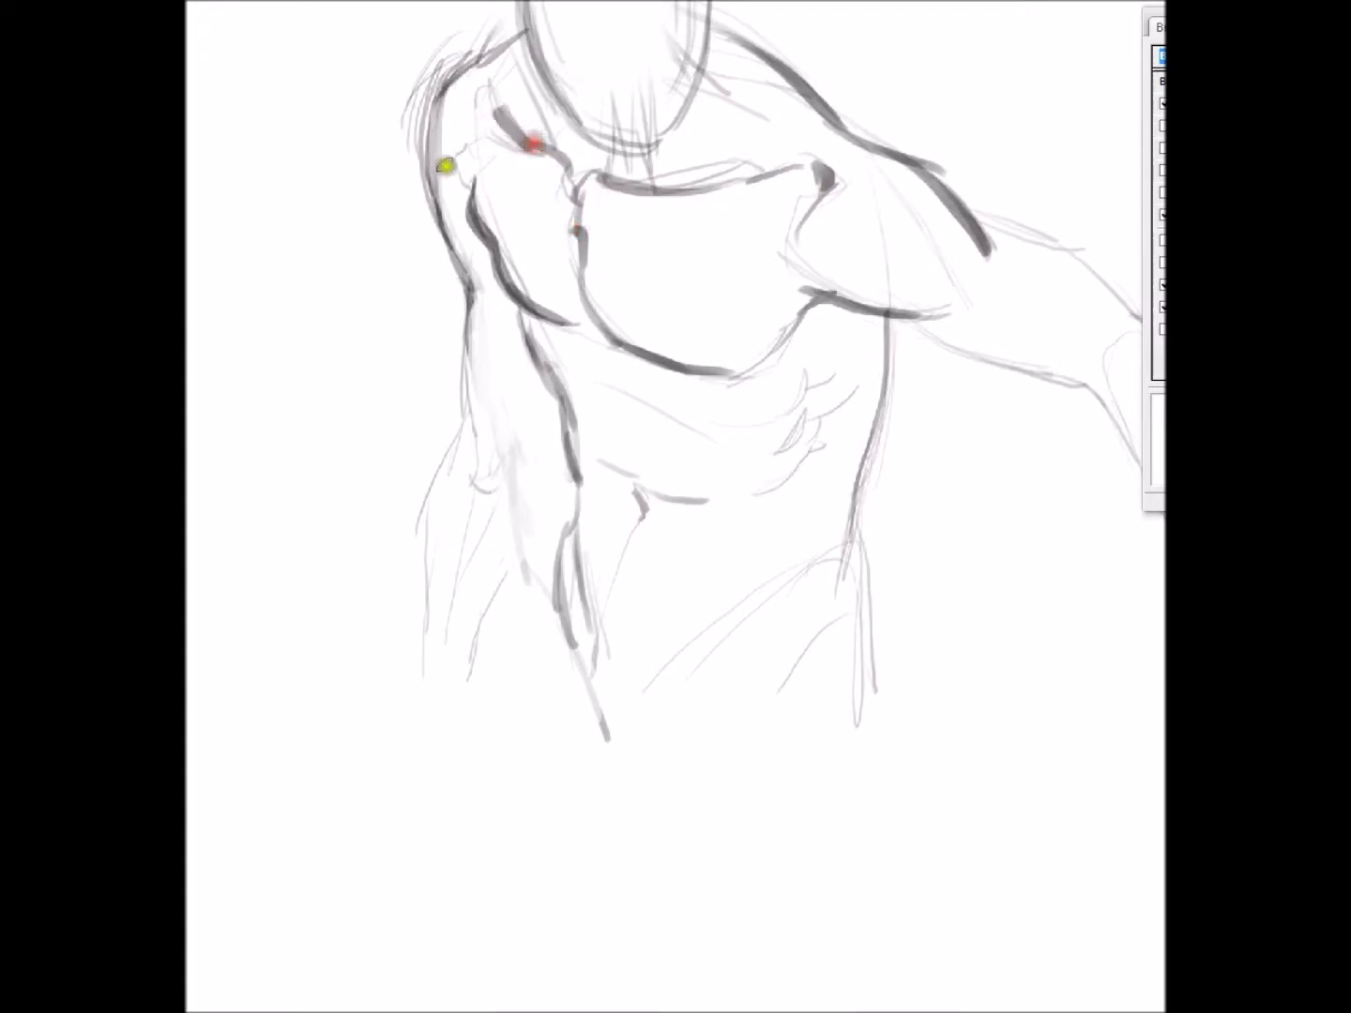
{"action": "mouse_move", "coordinate": [474, 60]}
{"action": "left_mouse_down"}
{"action": "mouse_move", "coordinate": [425, 106]}
{"action": "mouse_move", "coordinate": [469, 269]}
{"action": "mouse_move", "coordinate": [474, 422]}
{"action": "mouse_move", "coordinate": [497, 494]}
{"action": "left_mouse_up"}
{"action": "key", "text": "ctrl+z"}
{"action": "mouse_move", "coordinate": [468, 426]}
{"action": "left_mouse_down"}
{"action": "mouse_move", "coordinate": [423, 549]}
{"action": "mouse_move", "coordinate": [405, 708]}
{"action": "left_mouse_up"}
{"action": "mouse_move", "coordinate": [502, 602]}
{"action": "left_mouse_down"}
{"action": "mouse_move", "coordinate": [549, 401]}
{"action": "mouse_move", "coordinate": [519, 566]}
{"action": "mouse_move", "coordinate": [470, 681]}
{"action": "left_mouse_up"}
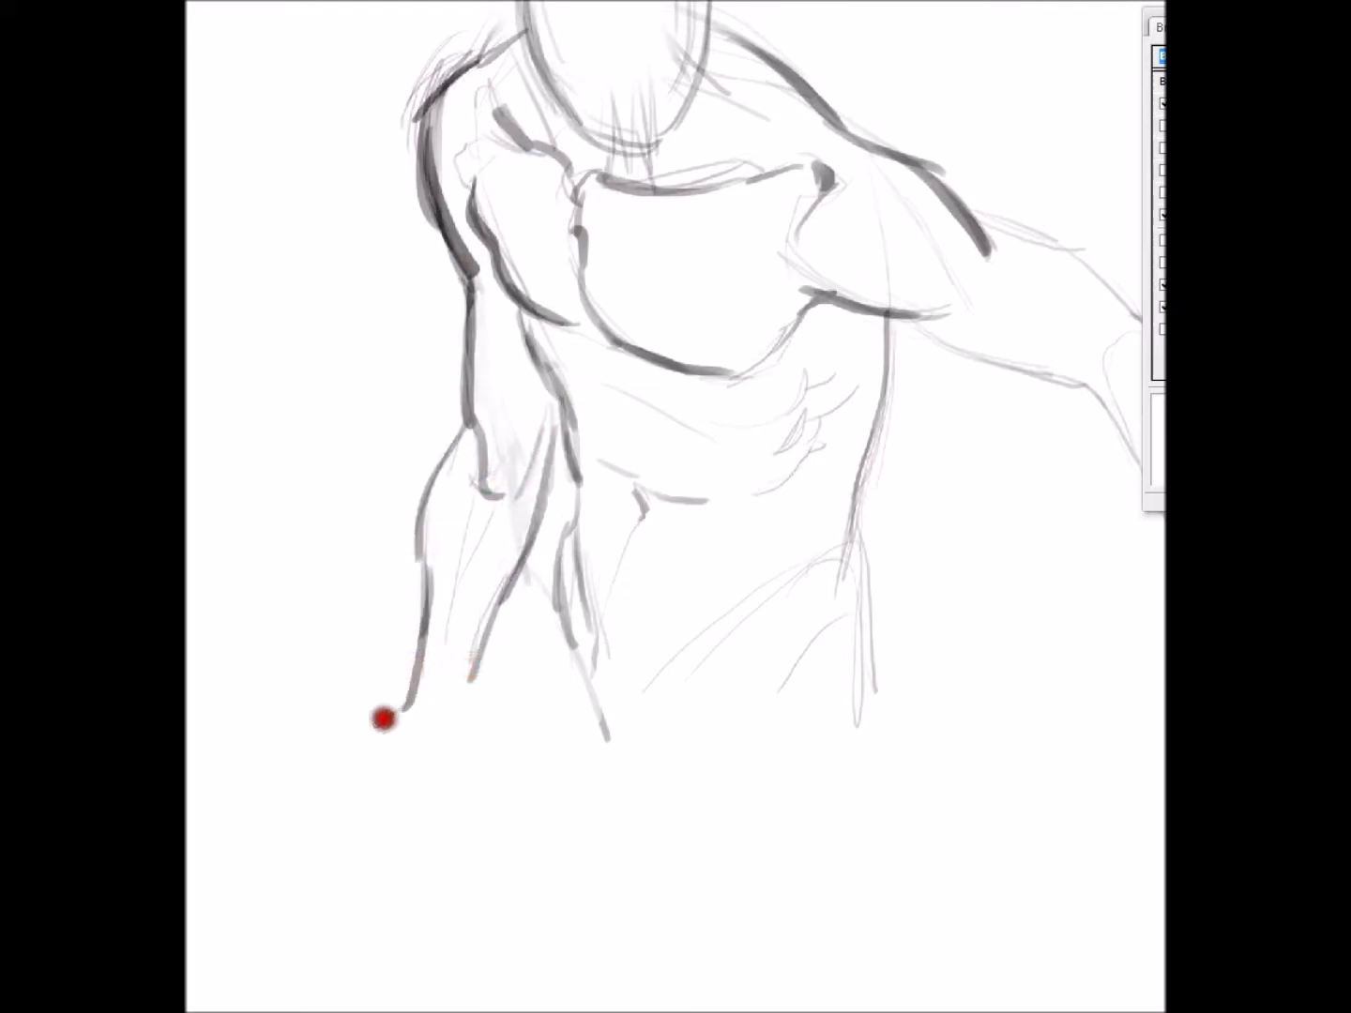
Sketch the left hand pressed flat, with knuckles and fingers spread down-left.
{"action": "mouse_move", "coordinate": [370, 736]}
{"action": "left_mouse_down"}
{"action": "mouse_move", "coordinate": [335, 751]}
{"action": "mouse_move", "coordinate": [395, 706]}
{"action": "mouse_move", "coordinate": [470, 723]}
{"action": "left_mouse_up"}
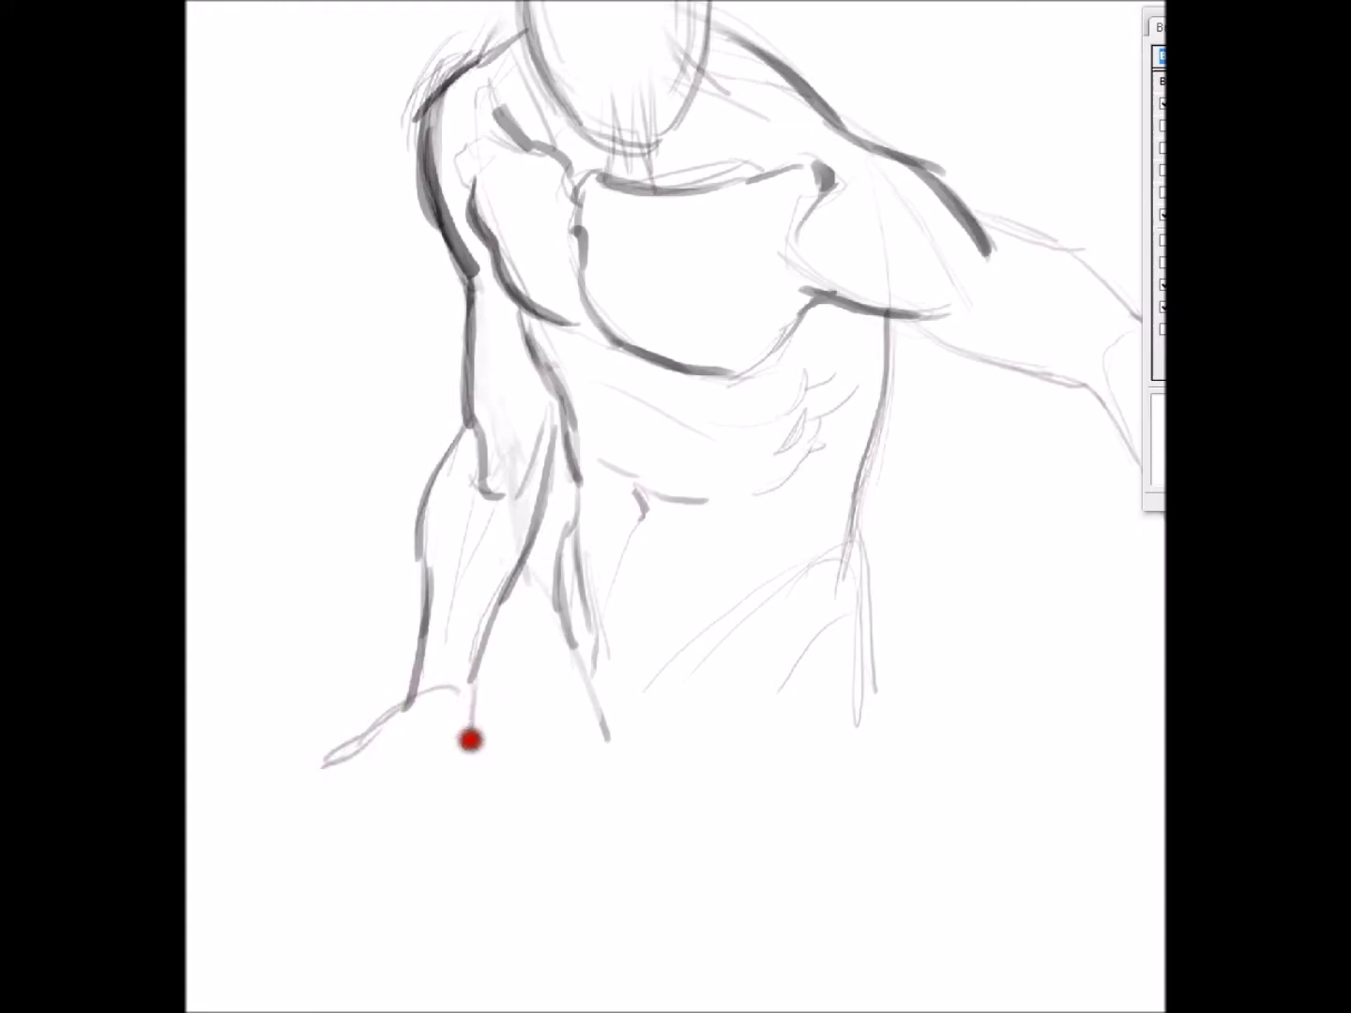
{"action": "mouse_move", "coordinate": [376, 772]}
{"action": "left_mouse_down"}
{"action": "mouse_move", "coordinate": [442, 784]}
{"action": "mouse_move", "coordinate": [476, 681]}
{"action": "mouse_move", "coordinate": [494, 793]}
{"action": "mouse_move", "coordinate": [477, 775]}
{"action": "mouse_move", "coordinate": [475, 800]}
{"action": "mouse_move", "coordinate": [490, 842]}
{"action": "mouse_move", "coordinate": [526, 858]}
{"action": "left_mouse_up"}
{"action": "left_click_drag", "start_coordinate": [410, 706], "coordinate": [309, 832]}
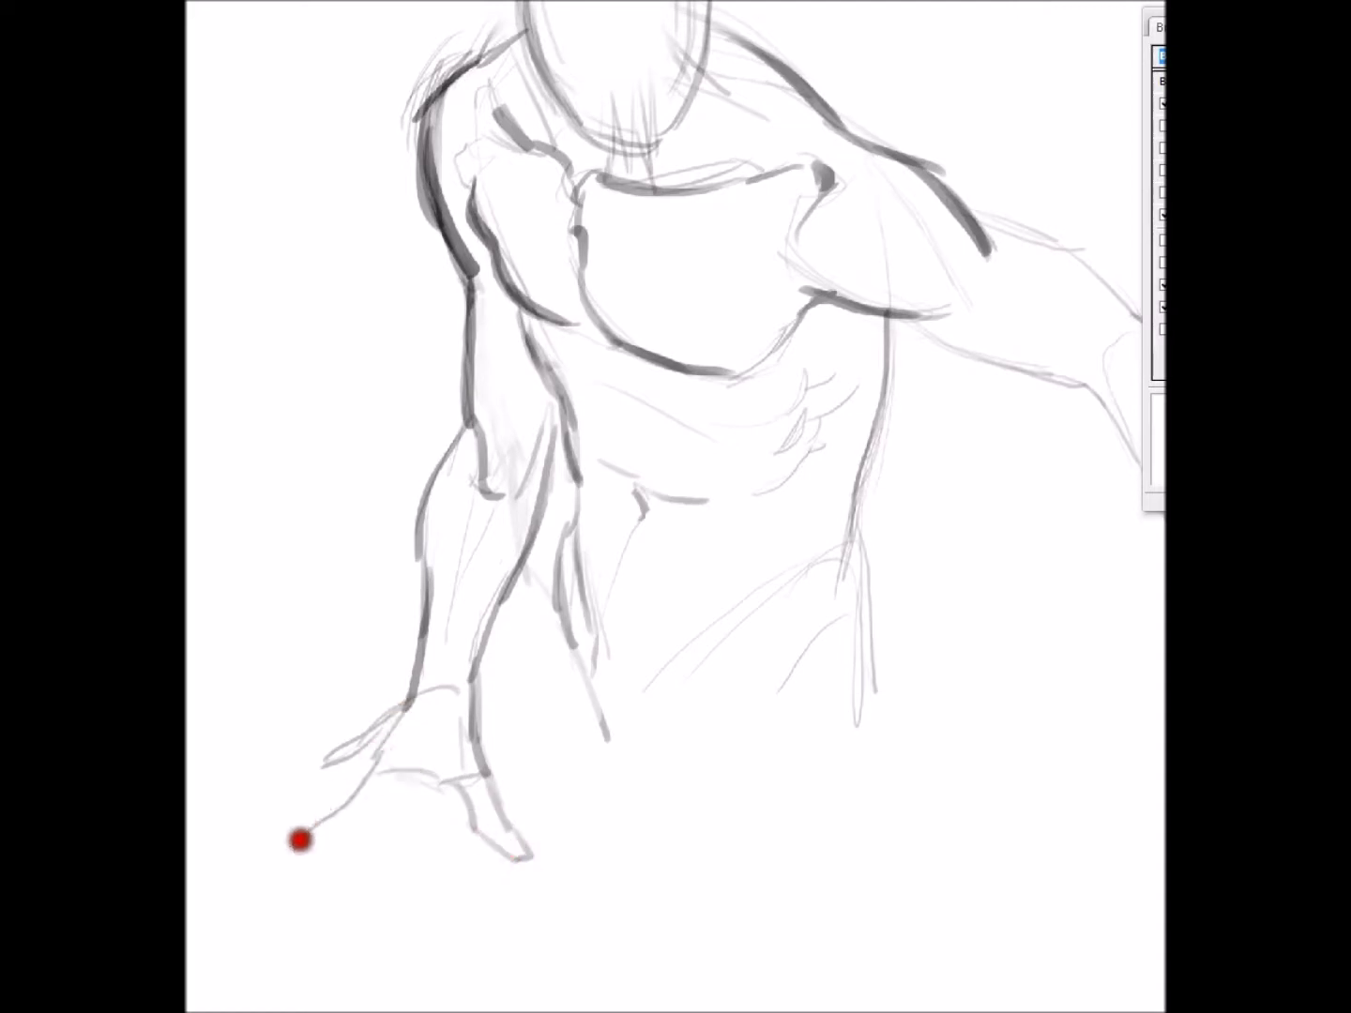
{"action": "left_click_drag", "start_coordinate": [418, 778], "coordinate": [304, 857]}
{"action": "mouse_move", "coordinate": [370, 784]}
{"action": "left_mouse_down"}
{"action": "mouse_move", "coordinate": [281, 815]}
{"action": "mouse_move", "coordinate": [281, 802]}
{"action": "mouse_move", "coordinate": [246, 825]}
{"action": "mouse_move", "coordinate": [308, 798]}
{"action": "mouse_move", "coordinate": [249, 808]}
{"action": "mouse_move", "coordinate": [356, 749]}
{"action": "mouse_move", "coordinate": [296, 795]}
{"action": "mouse_move", "coordinate": [344, 767]}
{"action": "mouse_move", "coordinate": [267, 793]}
{"action": "mouse_move", "coordinate": [236, 827]}
{"action": "left_mouse_up"}
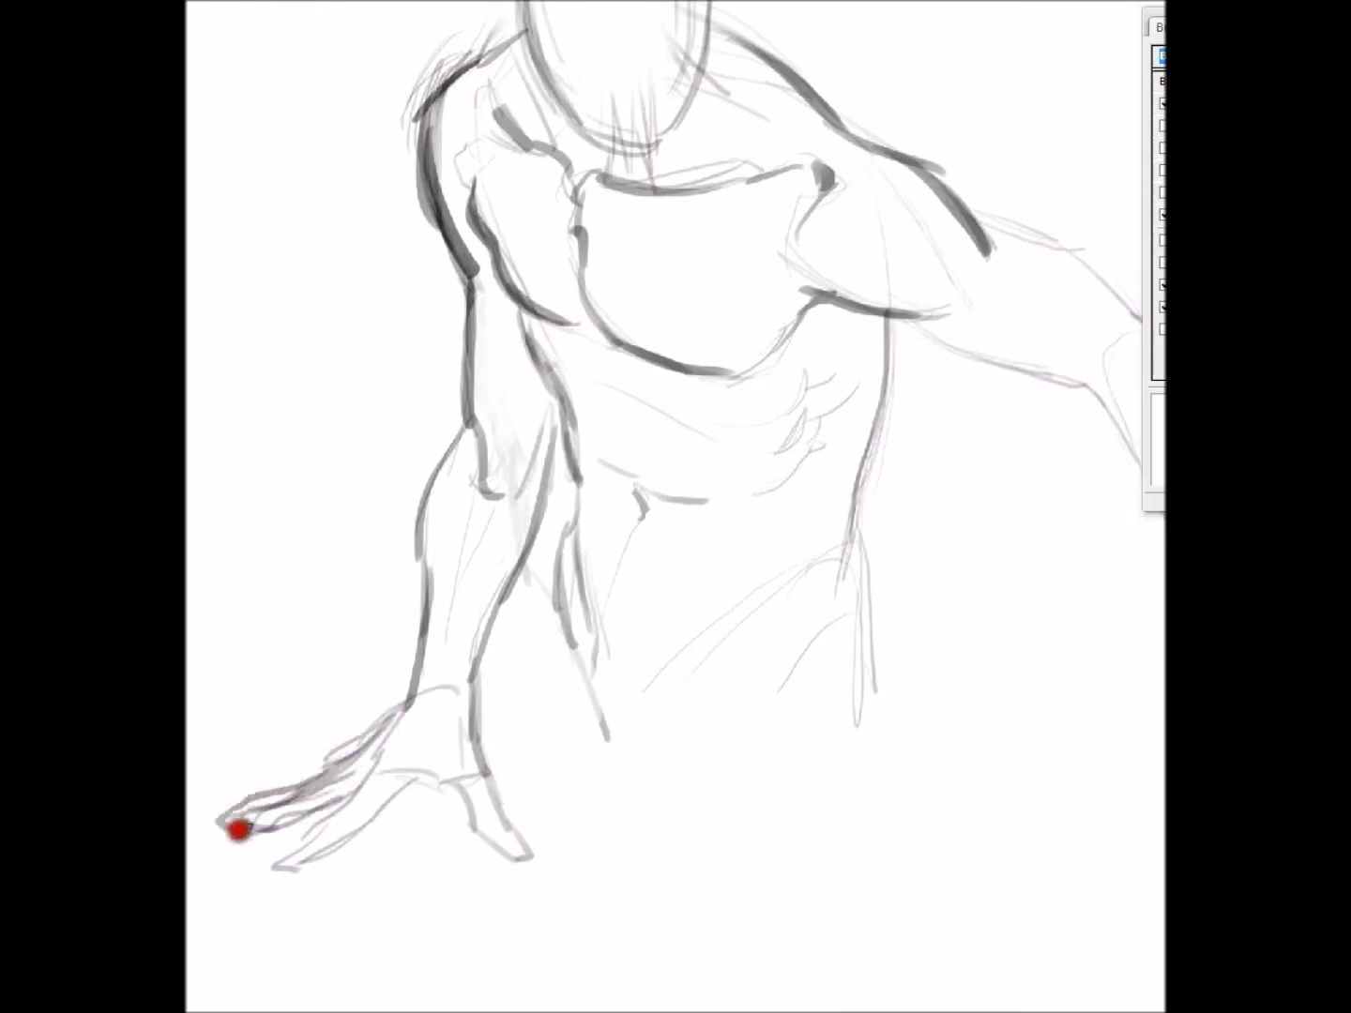
{"action": "scroll", "coordinate": [680, 647], "scroll_direction": "down", "scroll_amount": 1}
{"action": "scroll", "coordinate": [982, 678], "scroll_direction": "down", "scroll_amount": 2}
{"action": "scroll", "coordinate": [1150, 554], "scroll_direction": "up", "scroll_amount": 2}
{"action": "scroll", "coordinate": [1150, 555], "scroll_direction": "up", "scroll_amount": 1}
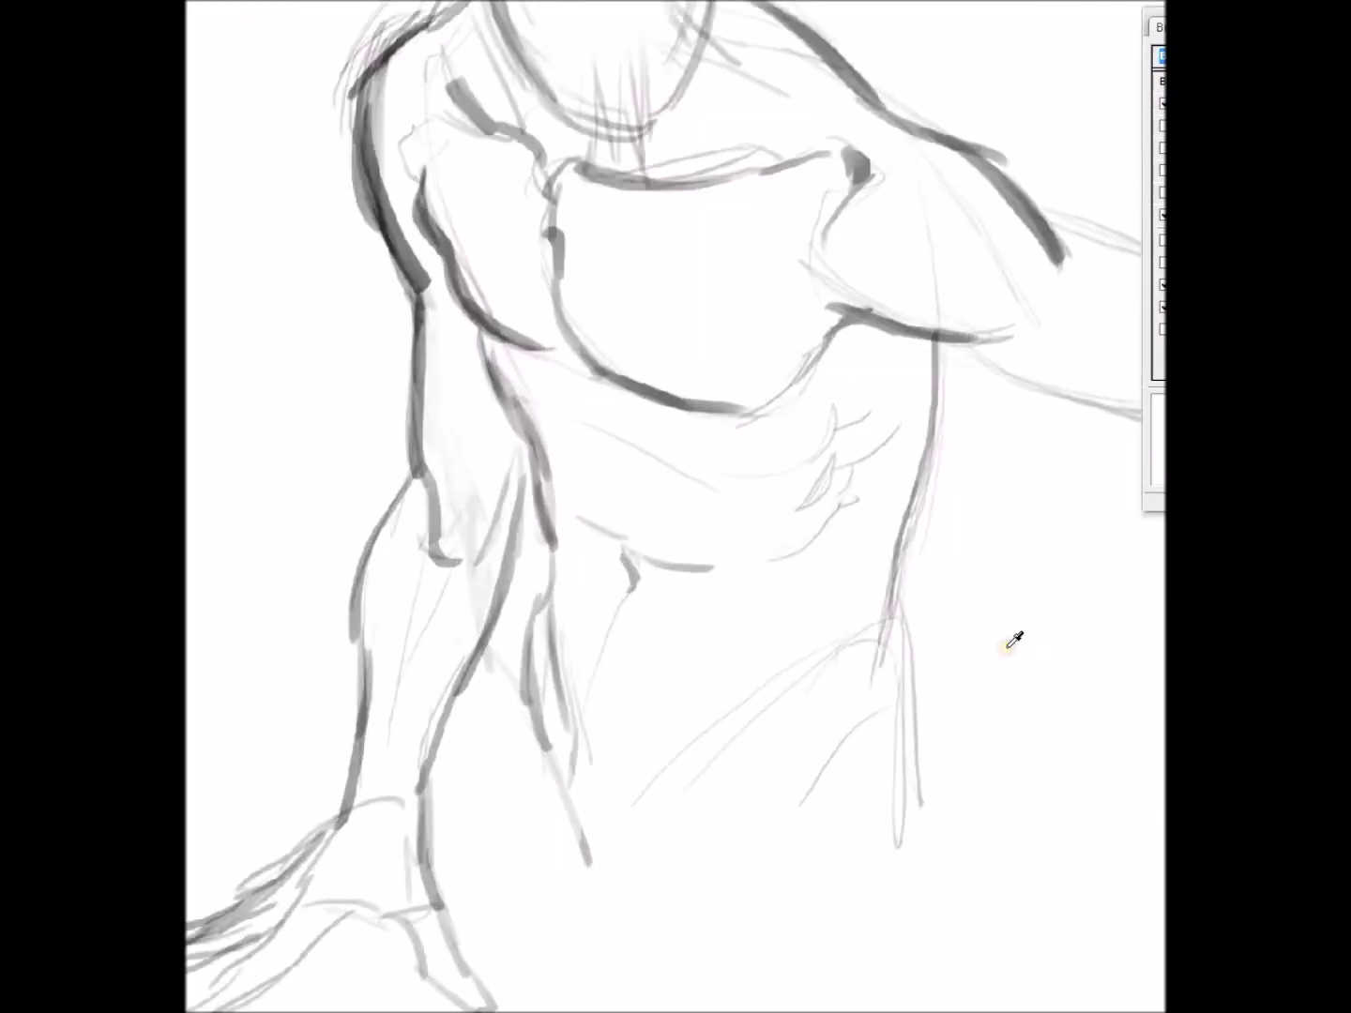
{"action": "scroll", "coordinate": [1015, 641], "scroll_direction": "down", "scroll_amount": 2}
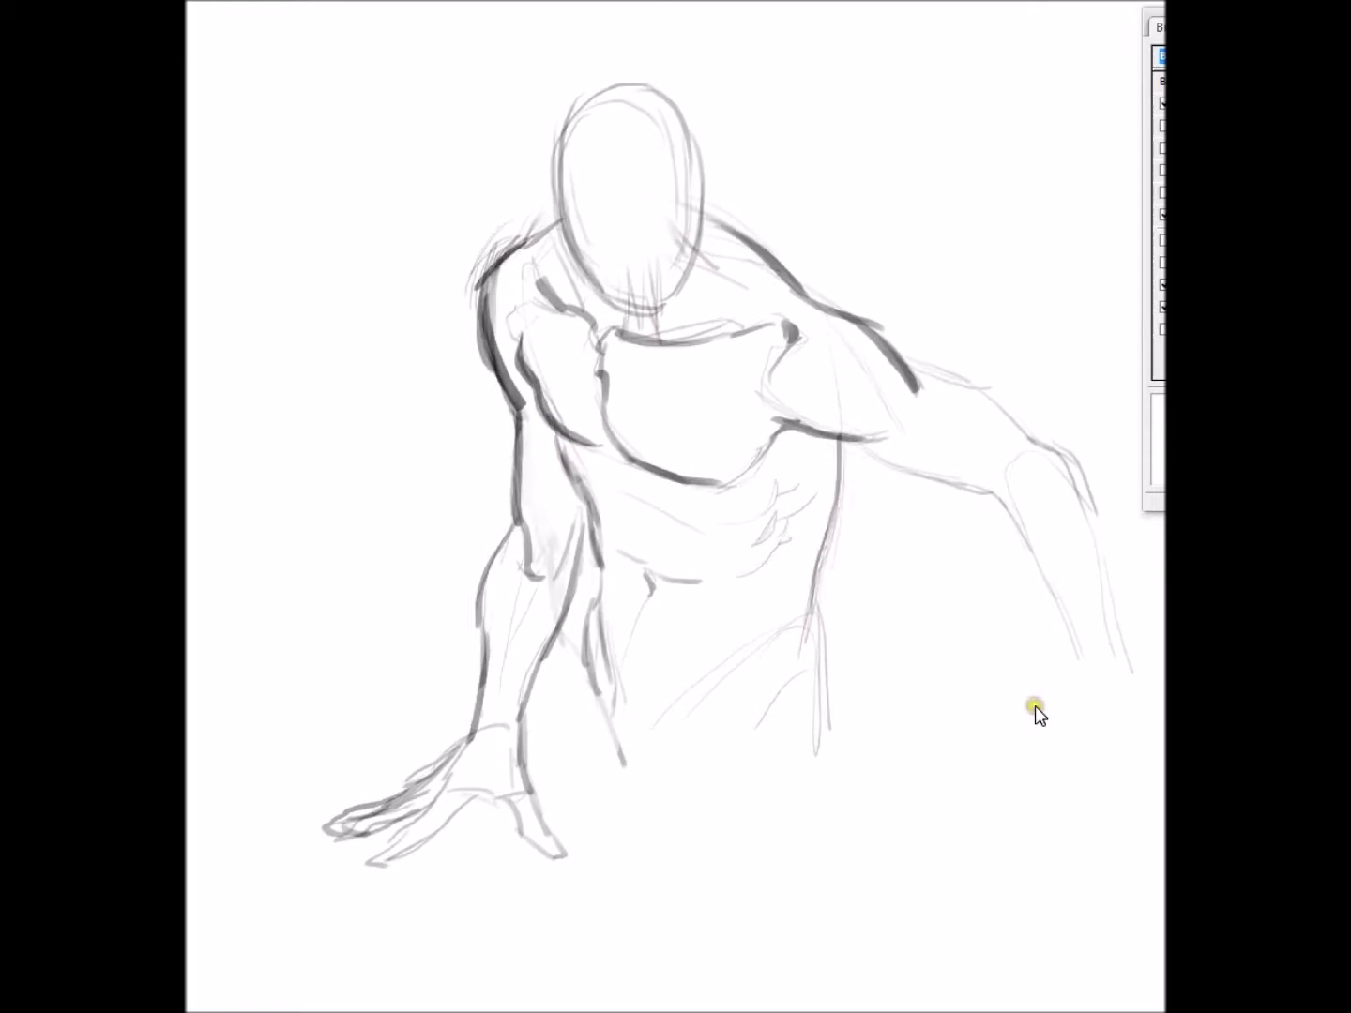
Draw the right upper arm and forearm, then shift the whole sketch slightly left.
{"action": "mouse_move", "coordinate": [888, 354]}
{"action": "left_mouse_down"}
{"action": "mouse_move", "coordinate": [979, 390]}
{"action": "mouse_move", "coordinate": [1029, 428]}
{"action": "left_mouse_up"}
{"action": "mouse_move", "coordinate": [846, 441]}
{"action": "left_mouse_down"}
{"action": "mouse_move", "coordinate": [1032, 531]}
{"action": "mouse_move", "coordinate": [1000, 460]}
{"action": "mouse_move", "coordinate": [1081, 462]}
{"action": "mouse_move", "coordinate": [1134, 697]}
{"action": "left_mouse_up"}
{"action": "left_click_drag", "start_coordinate": [1069, 613], "coordinate": [1105, 715]}
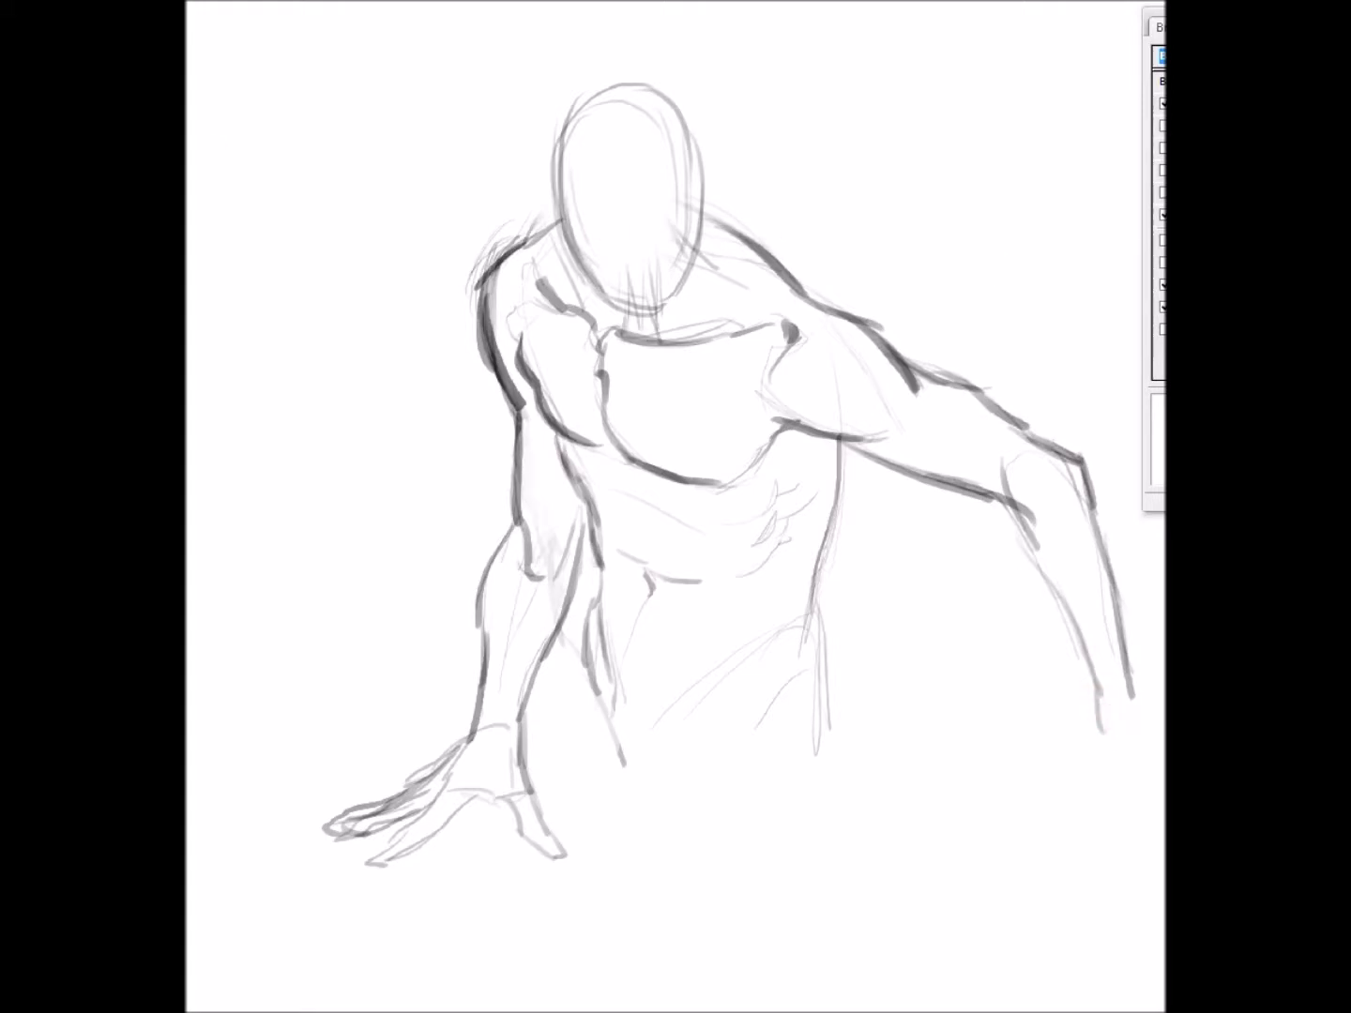
{"action": "left_click_drag", "start_coordinate": [720, 512], "coordinate": [669, 503]}
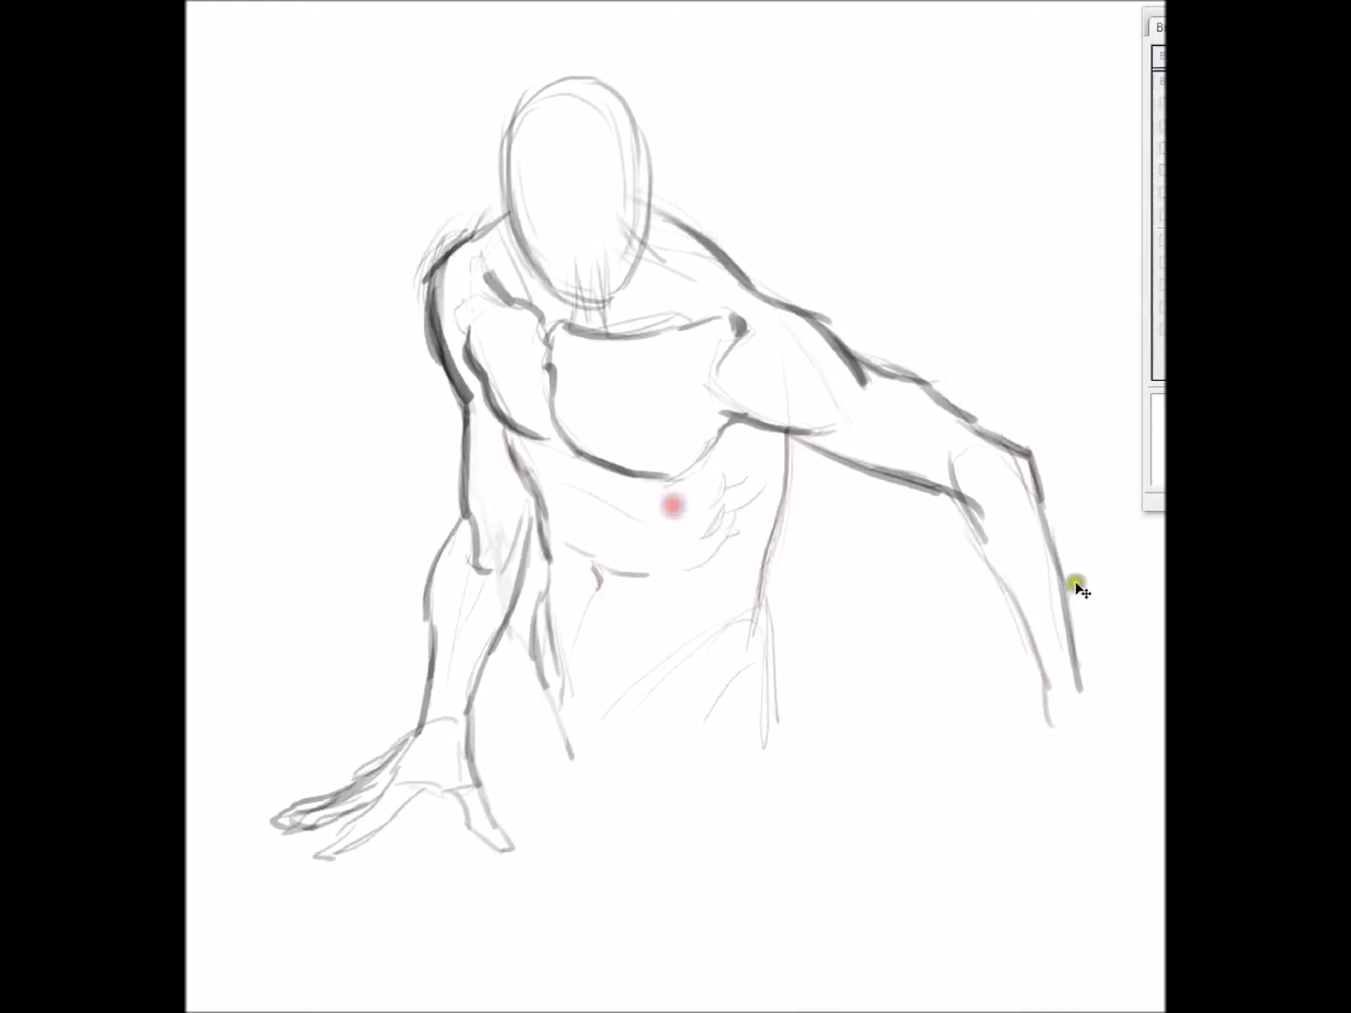
Darken the right forearm edges and sketch a splayed right hand with fingers.
{"action": "mouse_move", "coordinate": [968, 507]}
{"action": "left_mouse_down"}
{"action": "mouse_move", "coordinate": [1076, 696]}
{"action": "mouse_move", "coordinate": [1135, 722]}
{"action": "left_mouse_up"}
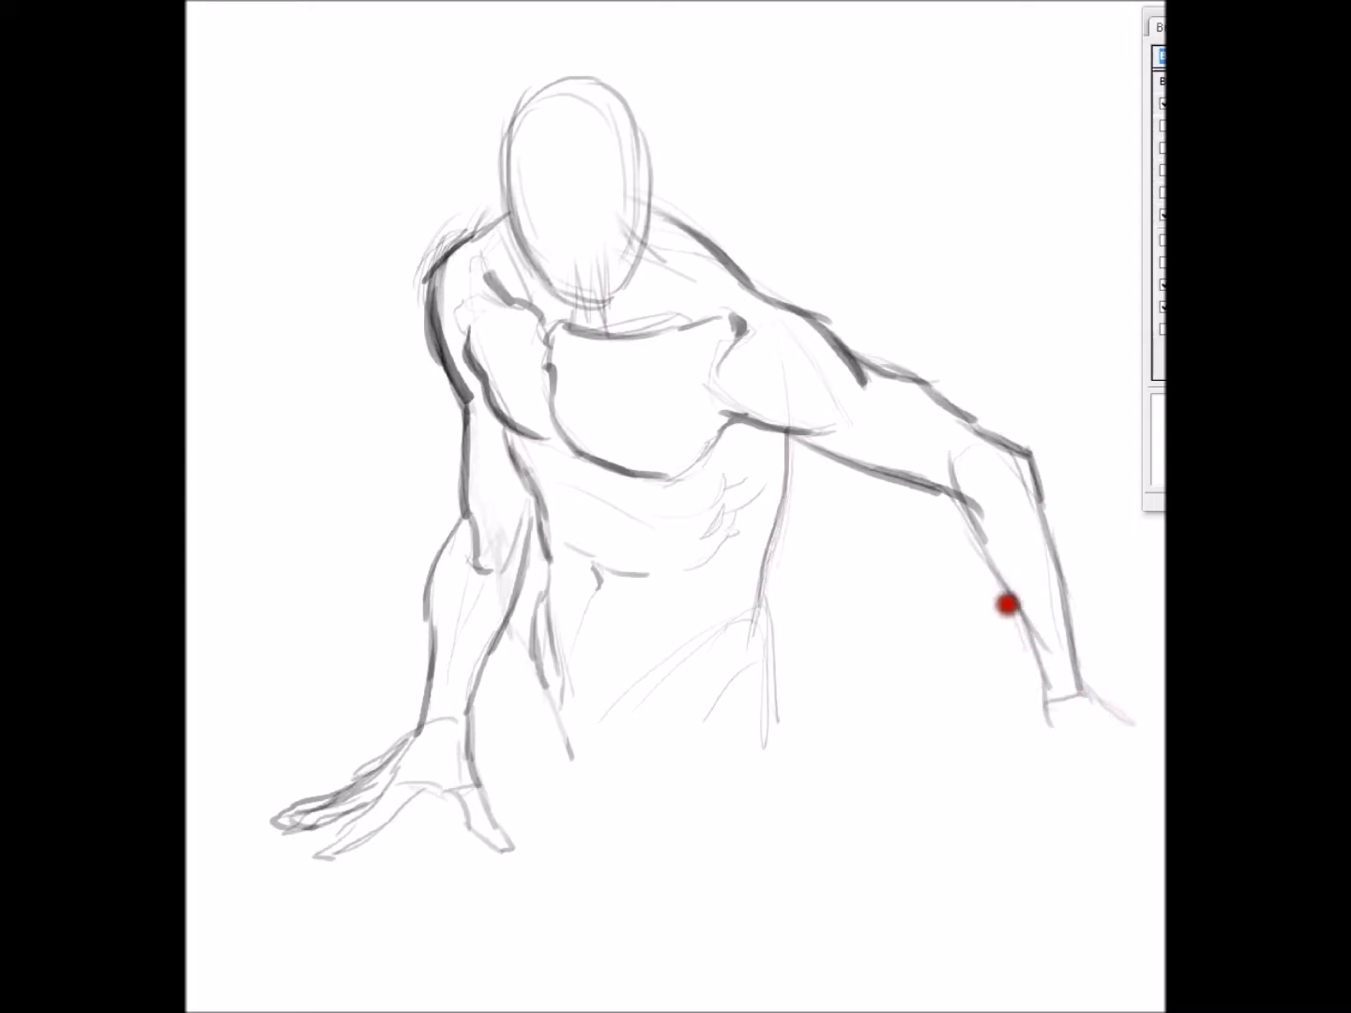
{"action": "mouse_move", "coordinate": [957, 488]}
{"action": "left_mouse_down"}
{"action": "mouse_move", "coordinate": [1042, 689]}
{"action": "mouse_move", "coordinate": [986, 787]}
{"action": "mouse_move", "coordinate": [1026, 754]}
{"action": "mouse_move", "coordinate": [1070, 762]}
{"action": "mouse_move", "coordinate": [1134, 814]}
{"action": "mouse_move", "coordinate": [1103, 807]}
{"action": "mouse_move", "coordinate": [1145, 856]}
{"action": "left_mouse_up"}
{"action": "left_click_drag", "start_coordinate": [1116, 772], "coordinate": [1131, 790]}
{"action": "left_click_drag", "start_coordinate": [1098, 710], "coordinate": [1154, 783]}
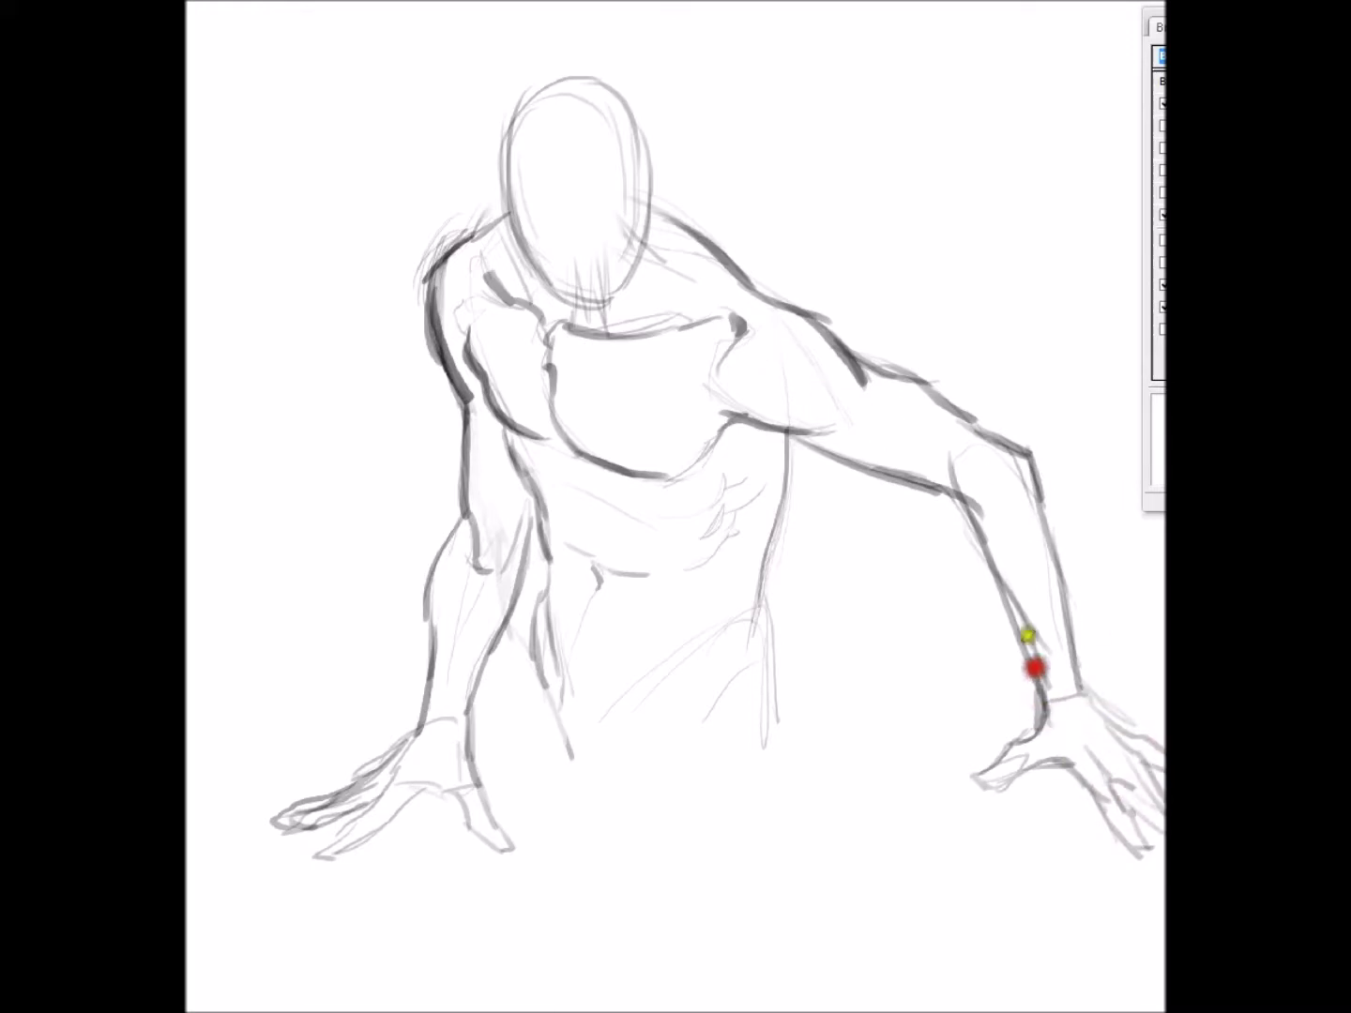
{"action": "mouse_move", "coordinate": [1088, 694]}
{"action": "left_mouse_down"}
{"action": "mouse_move", "coordinate": [1042, 520]}
{"action": "mouse_move", "coordinate": [1049, 668]}
{"action": "left_mouse_up"}
{"action": "left_click_drag", "start_coordinate": [986, 467], "coordinate": [1029, 637]}
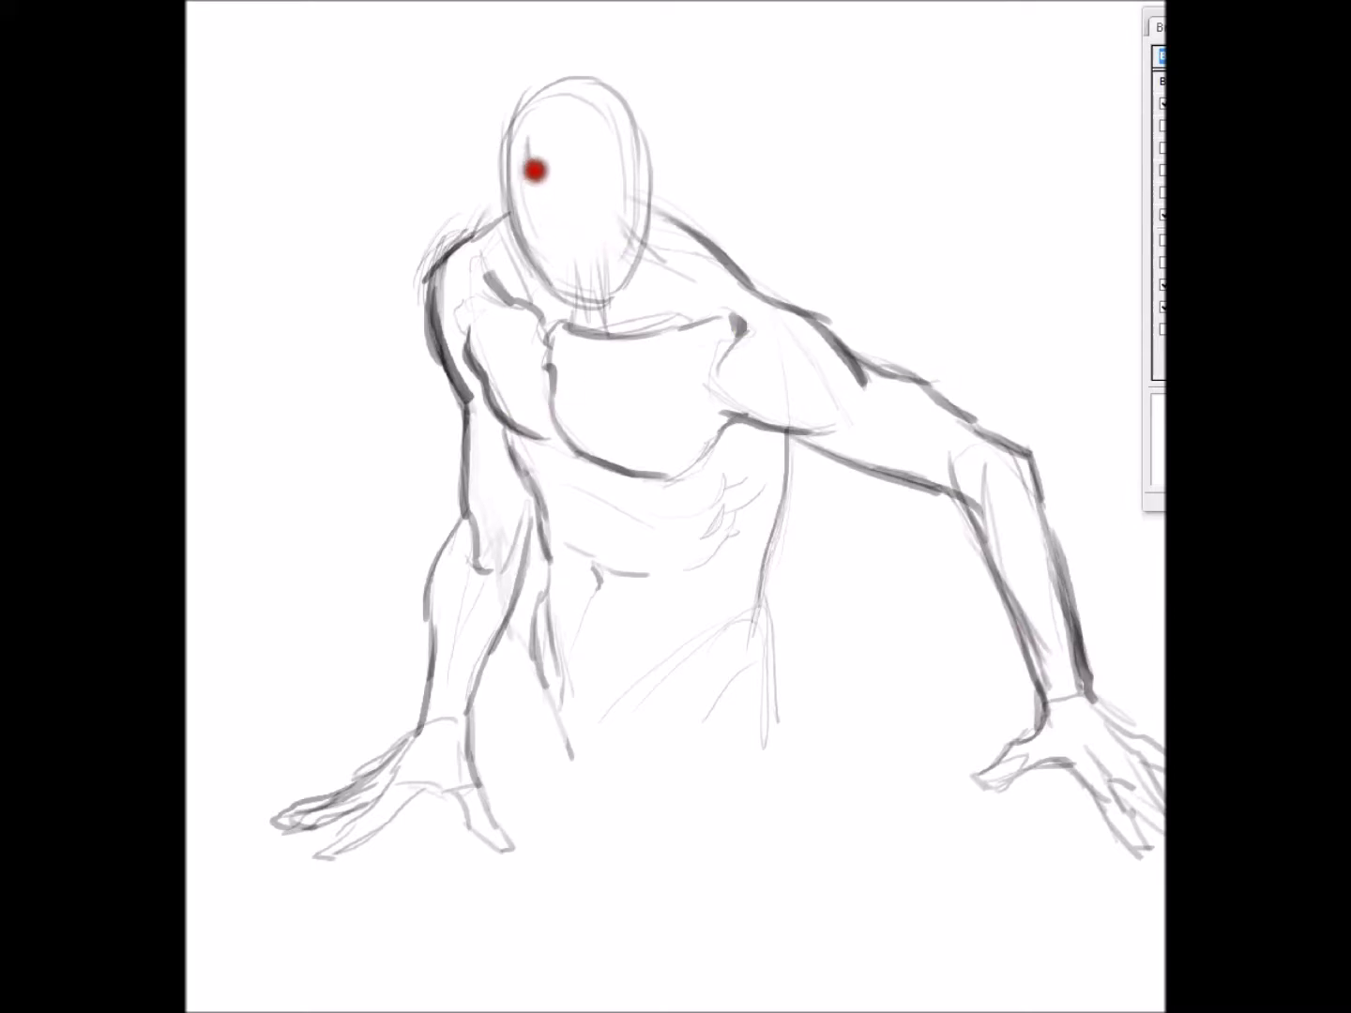
Sketch the face lines and ink both sides of the mask outline on the head.
{"action": "left_click_drag", "start_coordinate": [530, 164], "coordinate": [594, 247]}
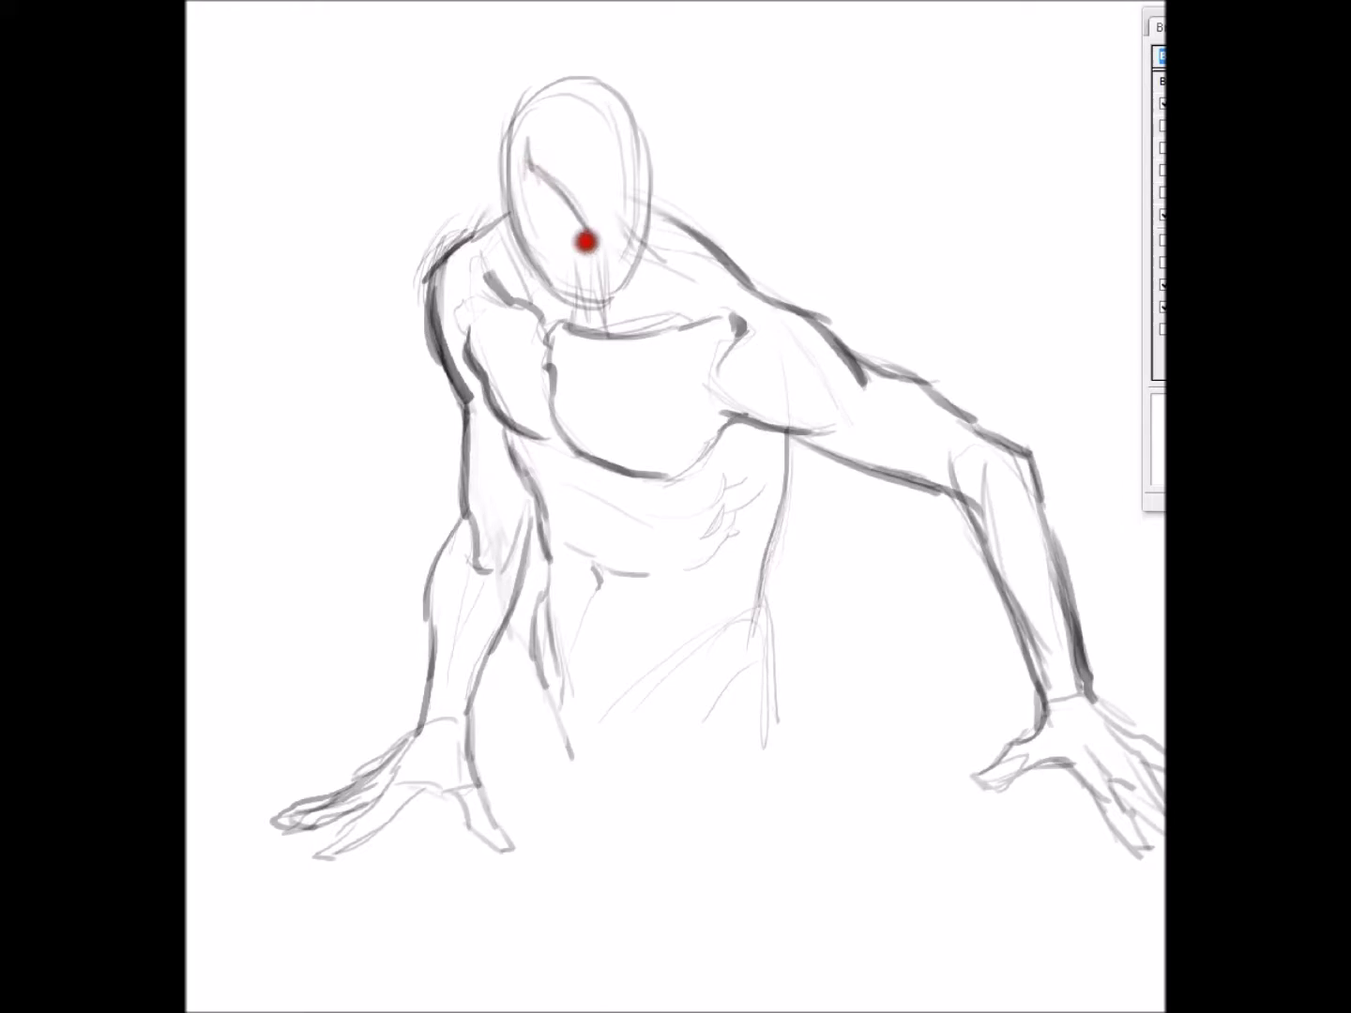
{"action": "mouse_move", "coordinate": [520, 139]}
{"action": "left_mouse_down"}
{"action": "mouse_move", "coordinate": [535, 220]}
{"action": "mouse_move", "coordinate": [567, 257]}
{"action": "mouse_move", "coordinate": [641, 190]}
{"action": "mouse_move", "coordinate": [635, 252]}
{"action": "left_mouse_up"}
{"action": "mouse_move", "coordinate": [521, 244]}
{"action": "left_mouse_down"}
{"action": "mouse_move", "coordinate": [564, 290]}
{"action": "mouse_move", "coordinate": [544, 272]}
{"action": "mouse_move", "coordinate": [620, 311]}
{"action": "mouse_move", "coordinate": [536, 265]}
{"action": "mouse_move", "coordinate": [629, 302]}
{"action": "mouse_move", "coordinate": [649, 181]}
{"action": "mouse_move", "coordinate": [643, 206]}
{"action": "mouse_move", "coordinate": [597, 101]}
{"action": "left_mouse_up"}
{"action": "mouse_move", "coordinate": [525, 260]}
{"action": "left_mouse_down"}
{"action": "mouse_move", "coordinate": [489, 151]}
{"action": "mouse_move", "coordinate": [516, 227]}
{"action": "mouse_move", "coordinate": [512, 119]}
{"action": "mouse_move", "coordinate": [546, 84]}
{"action": "mouse_move", "coordinate": [560, 98]}
{"action": "mouse_move", "coordinate": [586, 87]}
{"action": "mouse_move", "coordinate": [645, 142]}
{"action": "left_mouse_up"}
{"action": "left_click_drag", "start_coordinate": [596, 82], "coordinate": [656, 197]}
{"action": "left_click_drag", "start_coordinate": [628, 109], "coordinate": [645, 268]}
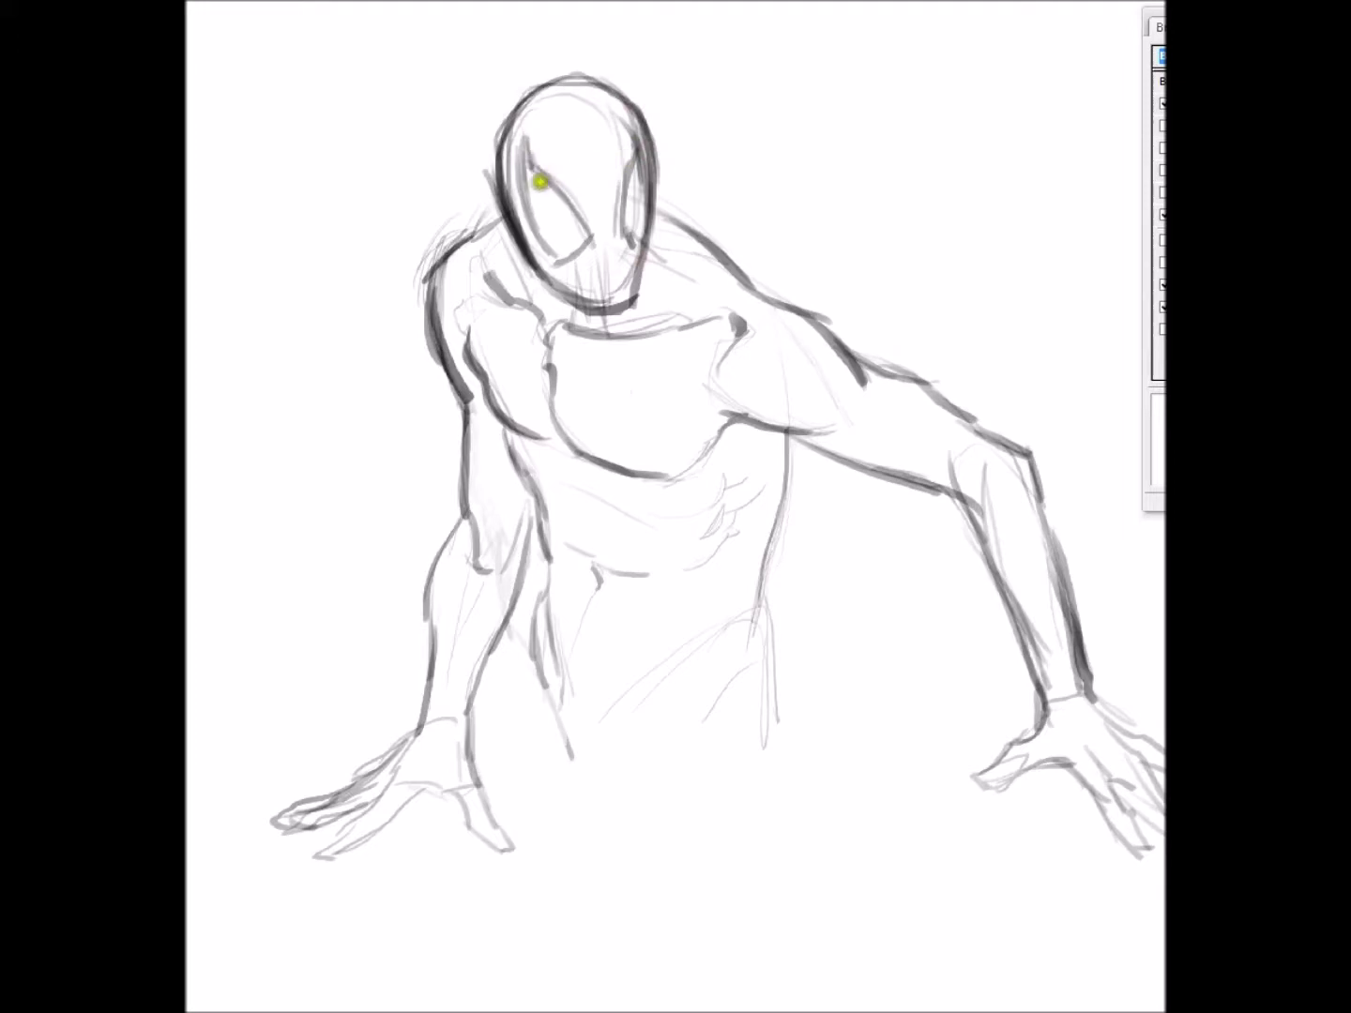
Draw the left and right angular mask eyes, then darken lines down the chest and torso.
{"action": "left_click_drag", "start_coordinate": [538, 172], "coordinate": [596, 246]}
{"action": "mouse_move", "coordinate": [526, 163]}
{"action": "left_mouse_down"}
{"action": "mouse_move", "coordinate": [545, 188]}
{"action": "mouse_move", "coordinate": [522, 181]}
{"action": "mouse_move", "coordinate": [552, 249]}
{"action": "left_mouse_up"}
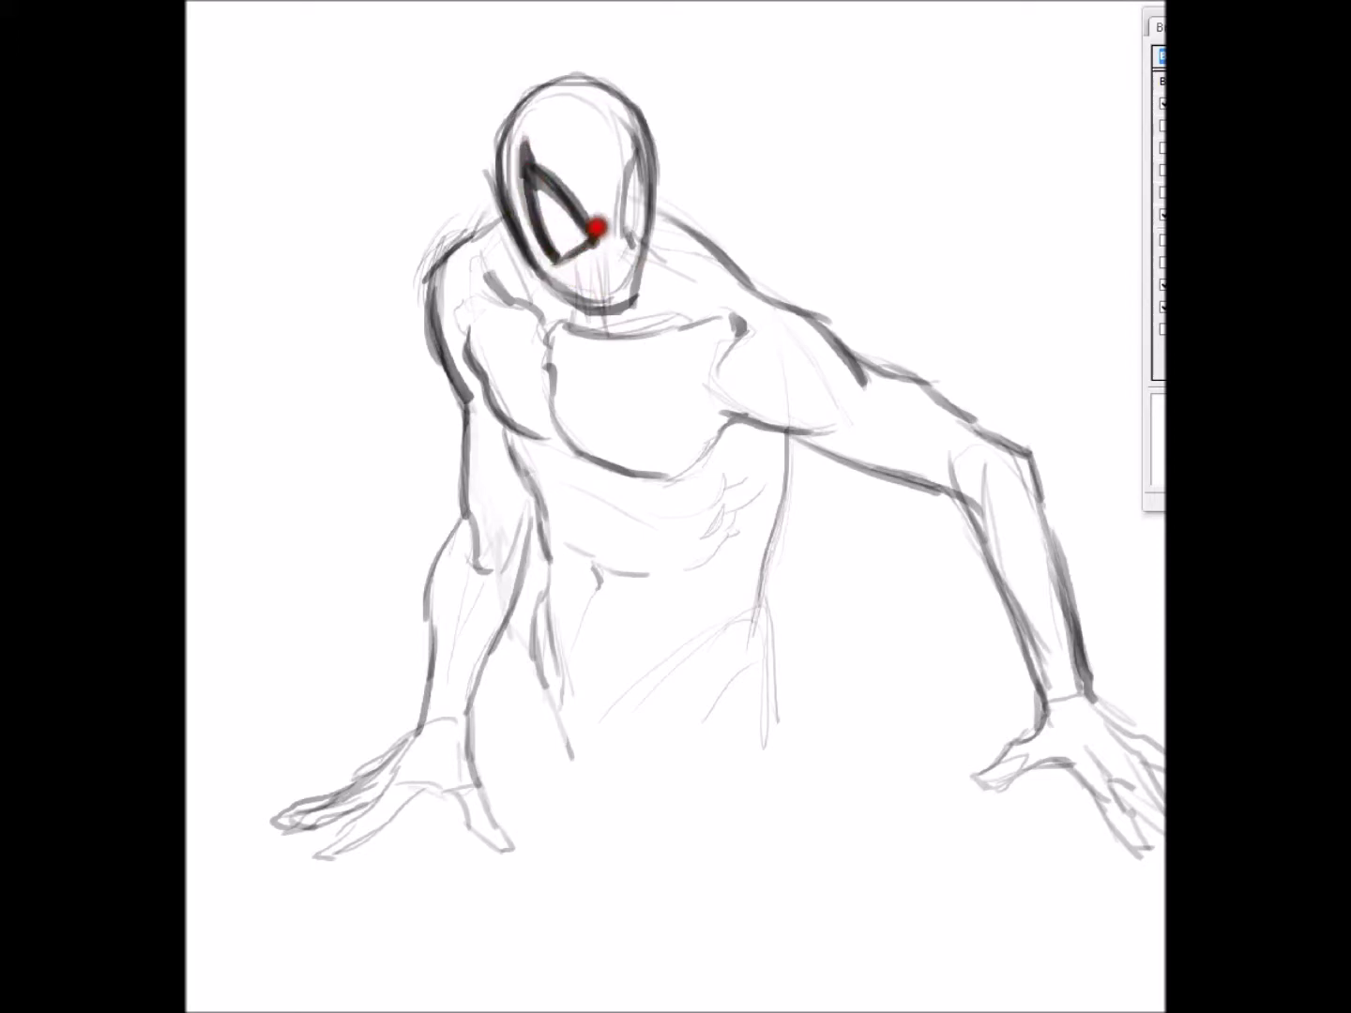
{"action": "left_click_drag", "start_coordinate": [560, 252], "coordinate": [588, 238]}
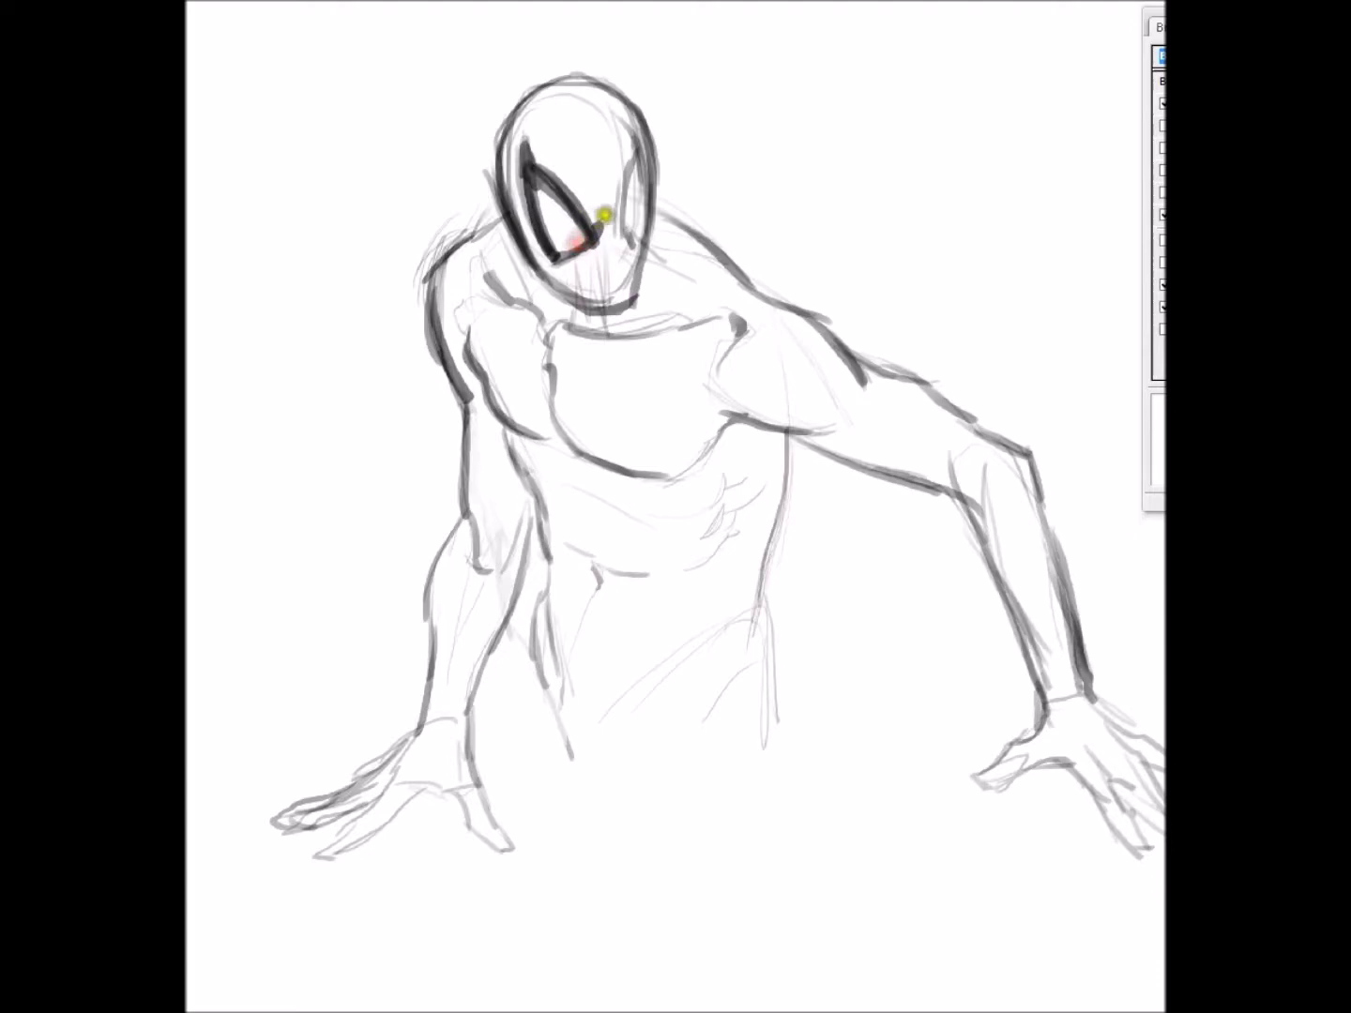
{"action": "mouse_move", "coordinate": [621, 219]}
{"action": "left_mouse_down"}
{"action": "mouse_move", "coordinate": [638, 142]}
{"action": "mouse_move", "coordinate": [641, 231]}
{"action": "left_mouse_up"}
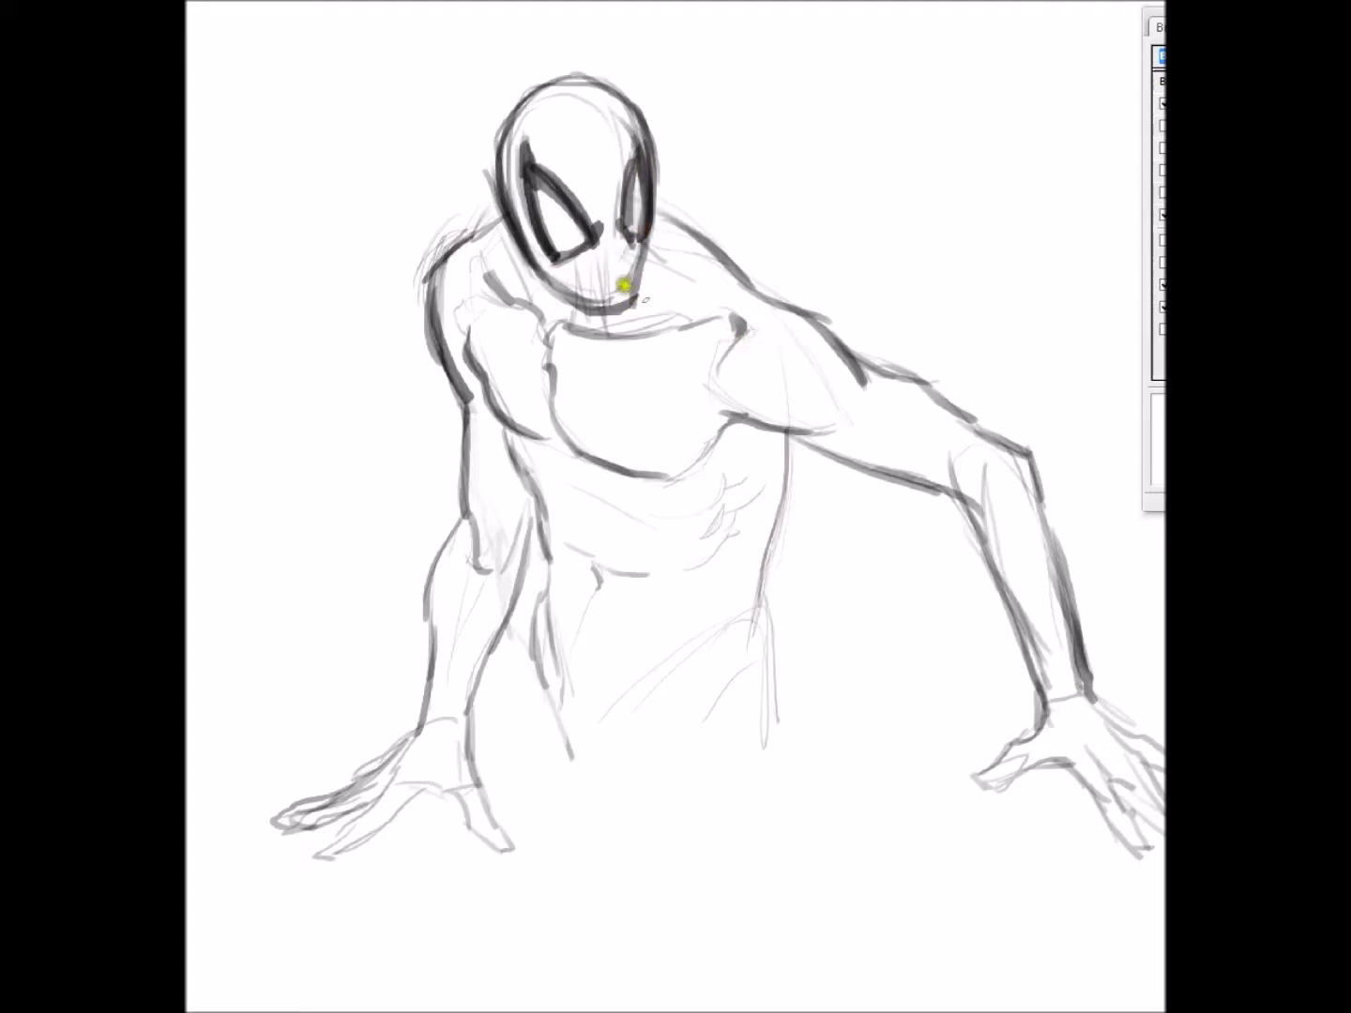
{"action": "mouse_move", "coordinate": [754, 406]}
{"action": "left_mouse_down"}
{"action": "mouse_move", "coordinate": [723, 403]}
{"action": "mouse_move", "coordinate": [680, 472]}
{"action": "left_mouse_up"}
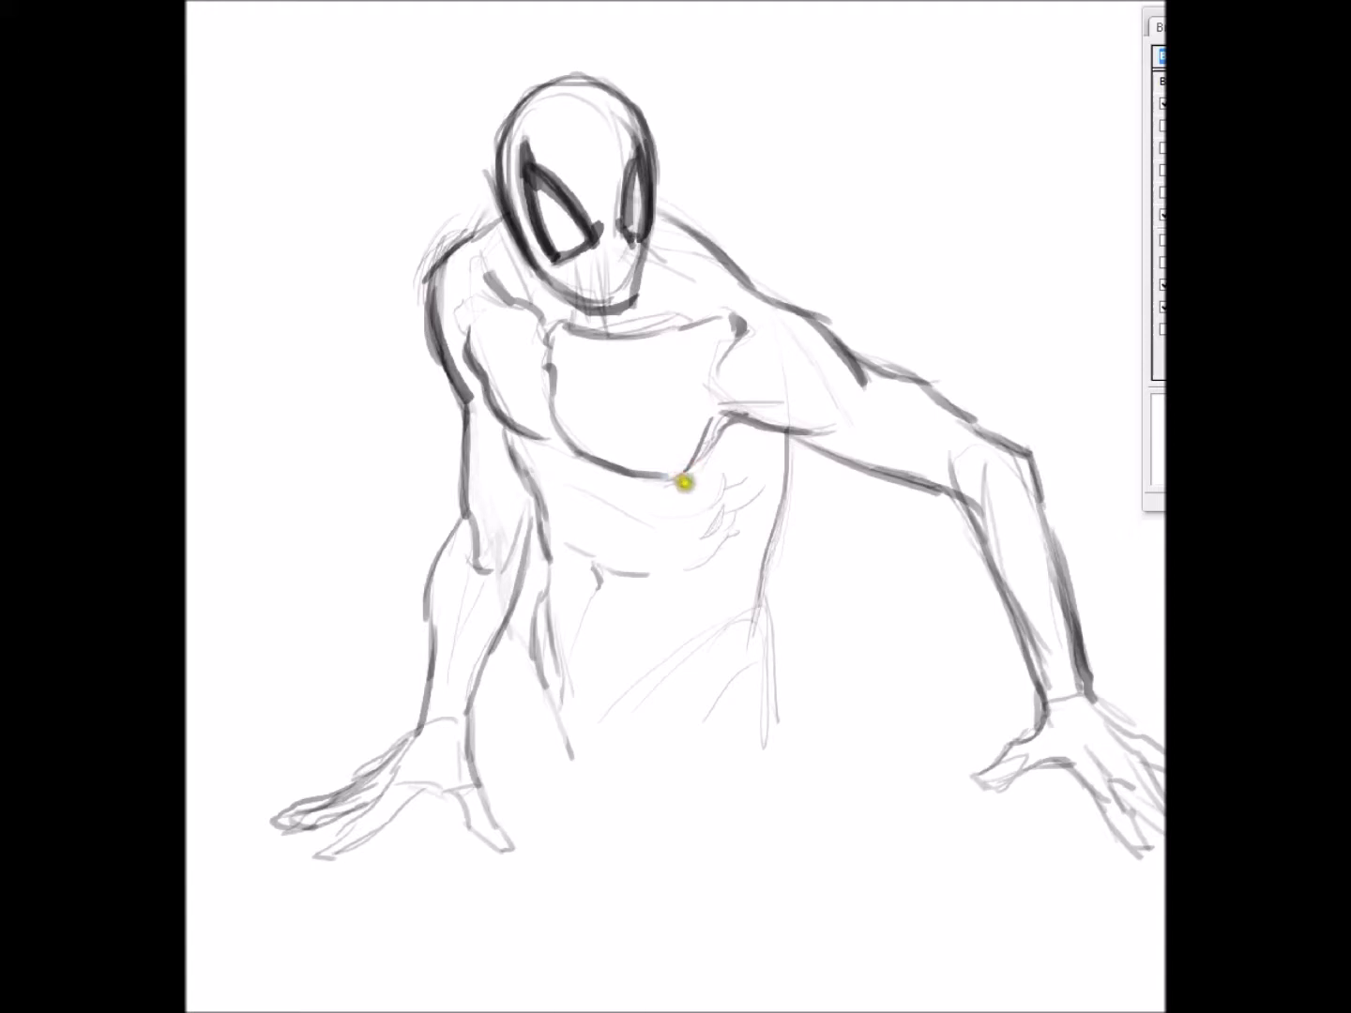
{"action": "left_click_drag", "start_coordinate": [684, 491], "coordinate": [646, 670]}
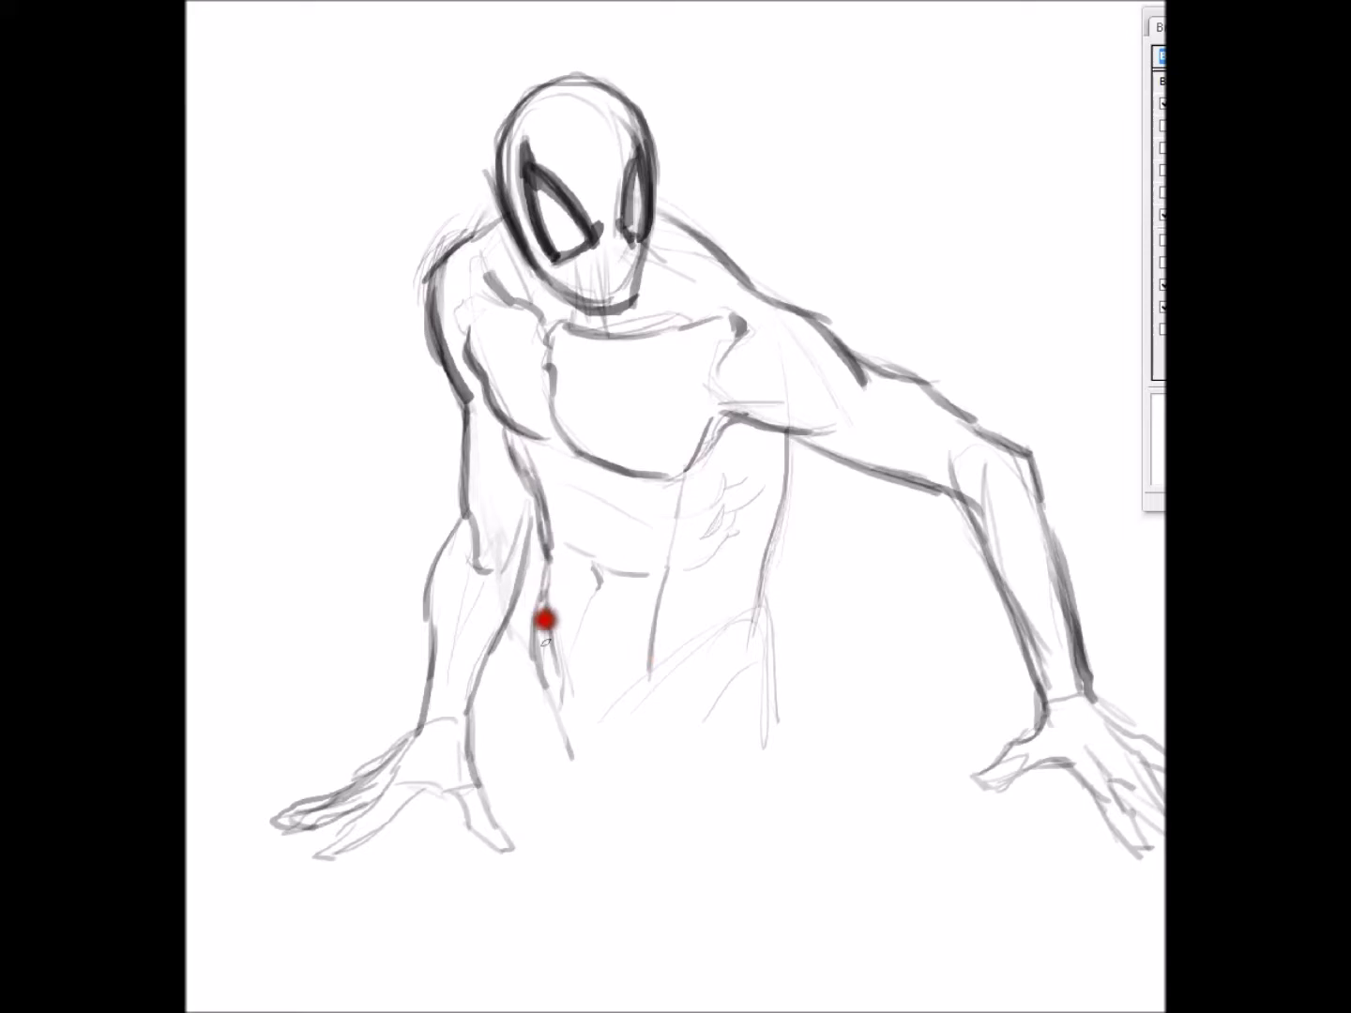
Extend the torso line, add faint chest strokes and a dark band across the right forearm.
{"action": "mouse_move", "coordinate": [649, 627]}
{"action": "left_mouse_down"}
{"action": "mouse_move", "coordinate": [648, 727]}
{"action": "mouse_move", "coordinate": [757, 677]}
{"action": "mouse_move", "coordinate": [758, 690]}
{"action": "mouse_move", "coordinate": [784, 432]}
{"action": "left_mouse_up"}
{"action": "left_click_drag", "start_coordinate": [688, 450], "coordinate": [724, 383]}
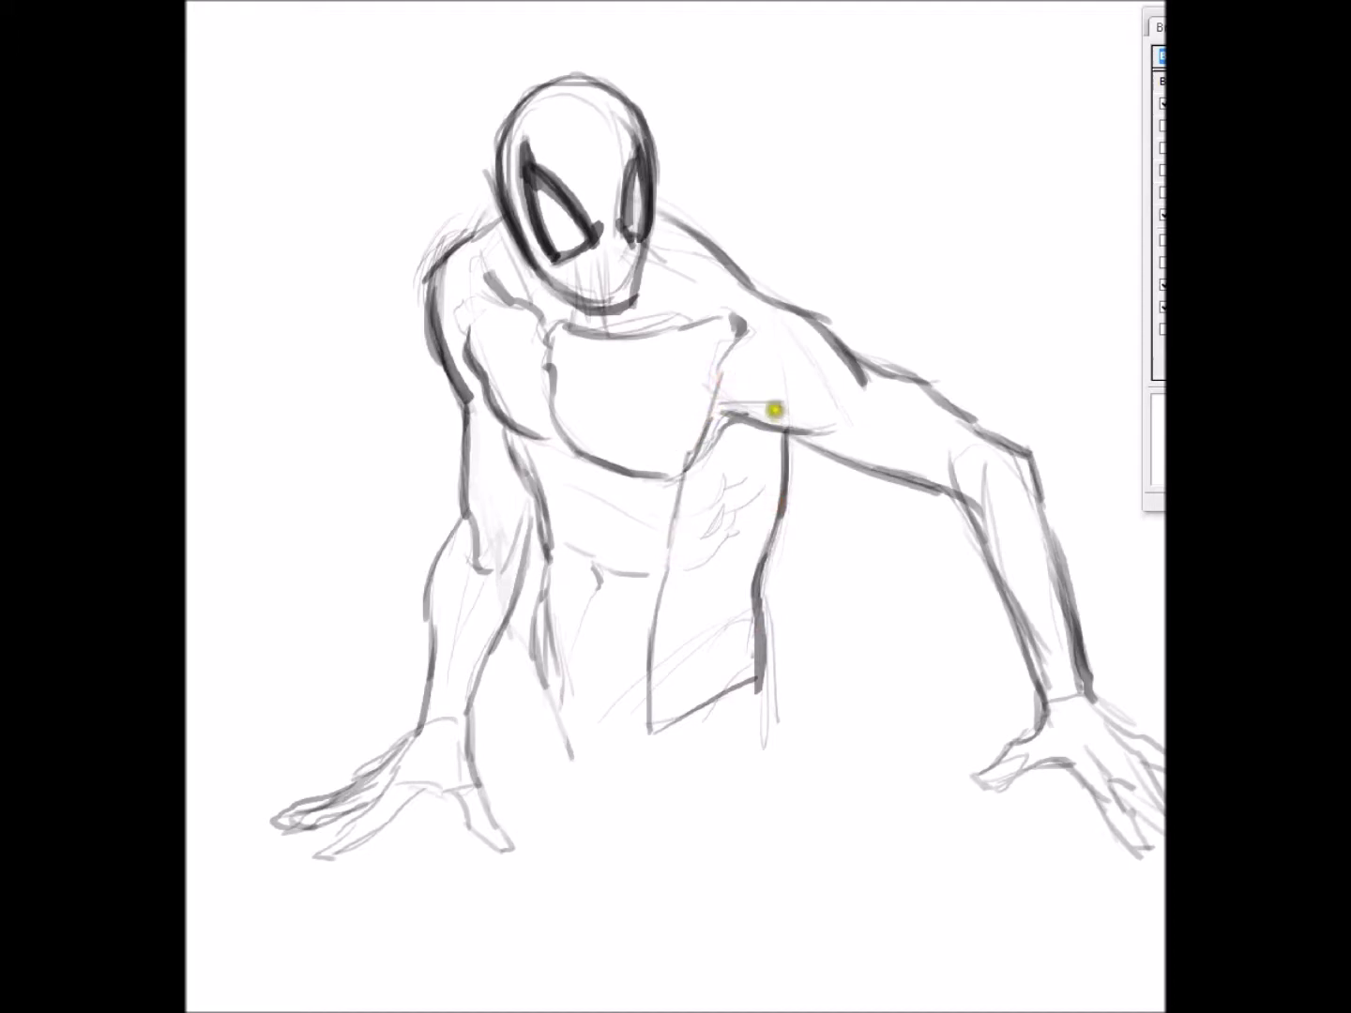
{"action": "mouse_move", "coordinate": [782, 404]}
{"action": "left_mouse_down"}
{"action": "mouse_move", "coordinate": [720, 397]}
{"action": "mouse_move", "coordinate": [829, 419]}
{"action": "mouse_move", "coordinate": [875, 405]}
{"action": "mouse_move", "coordinate": [969, 437]}
{"action": "left_mouse_up"}
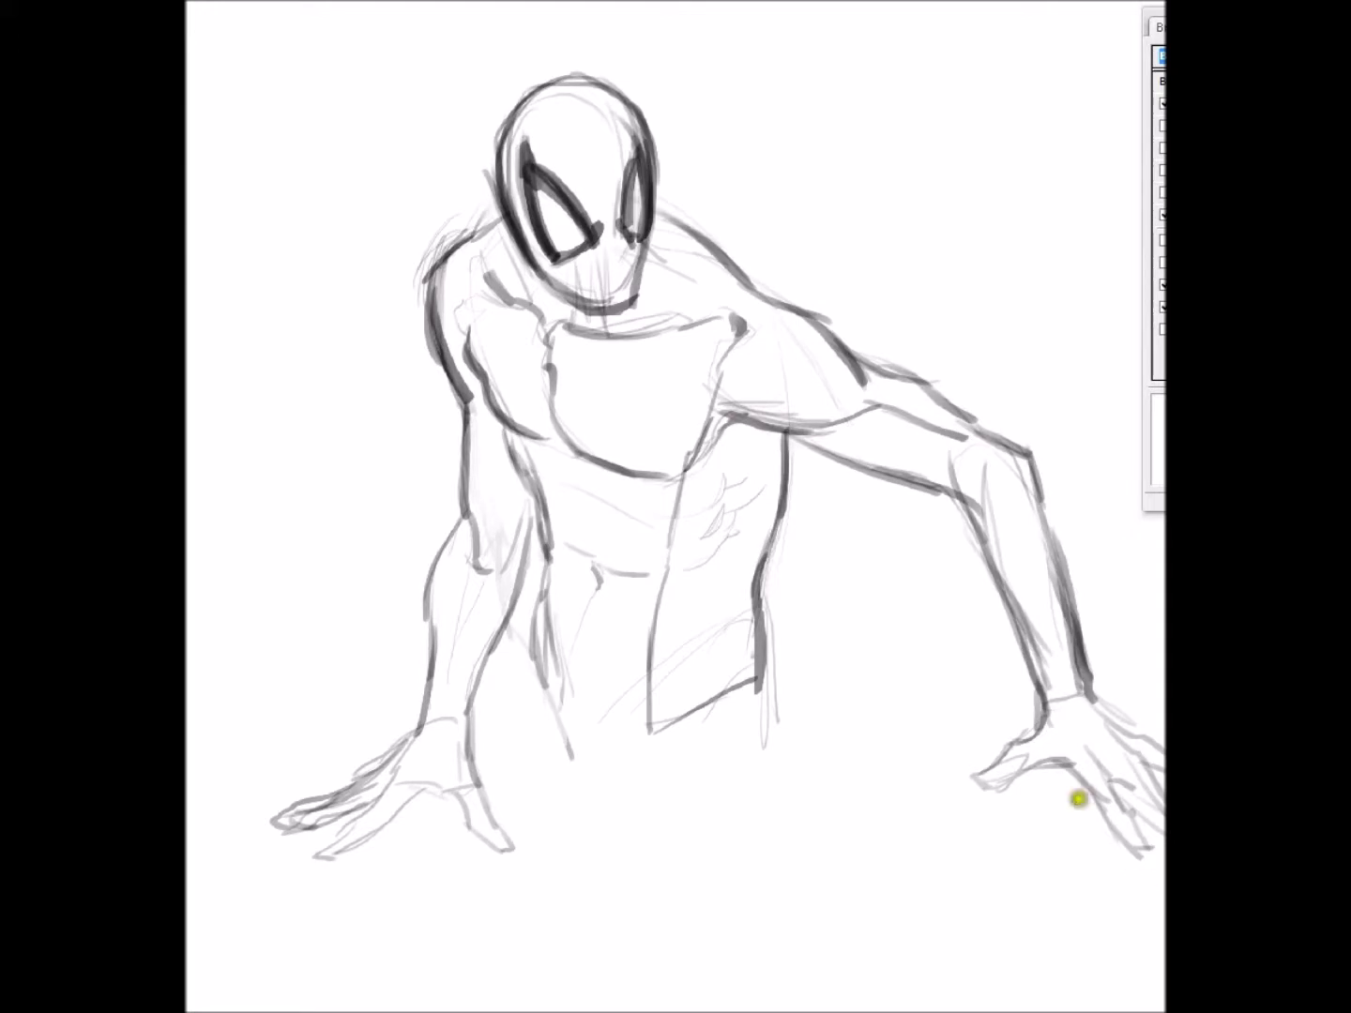
{"action": "left_click_drag", "start_coordinate": [964, 434], "coordinate": [1006, 464]}
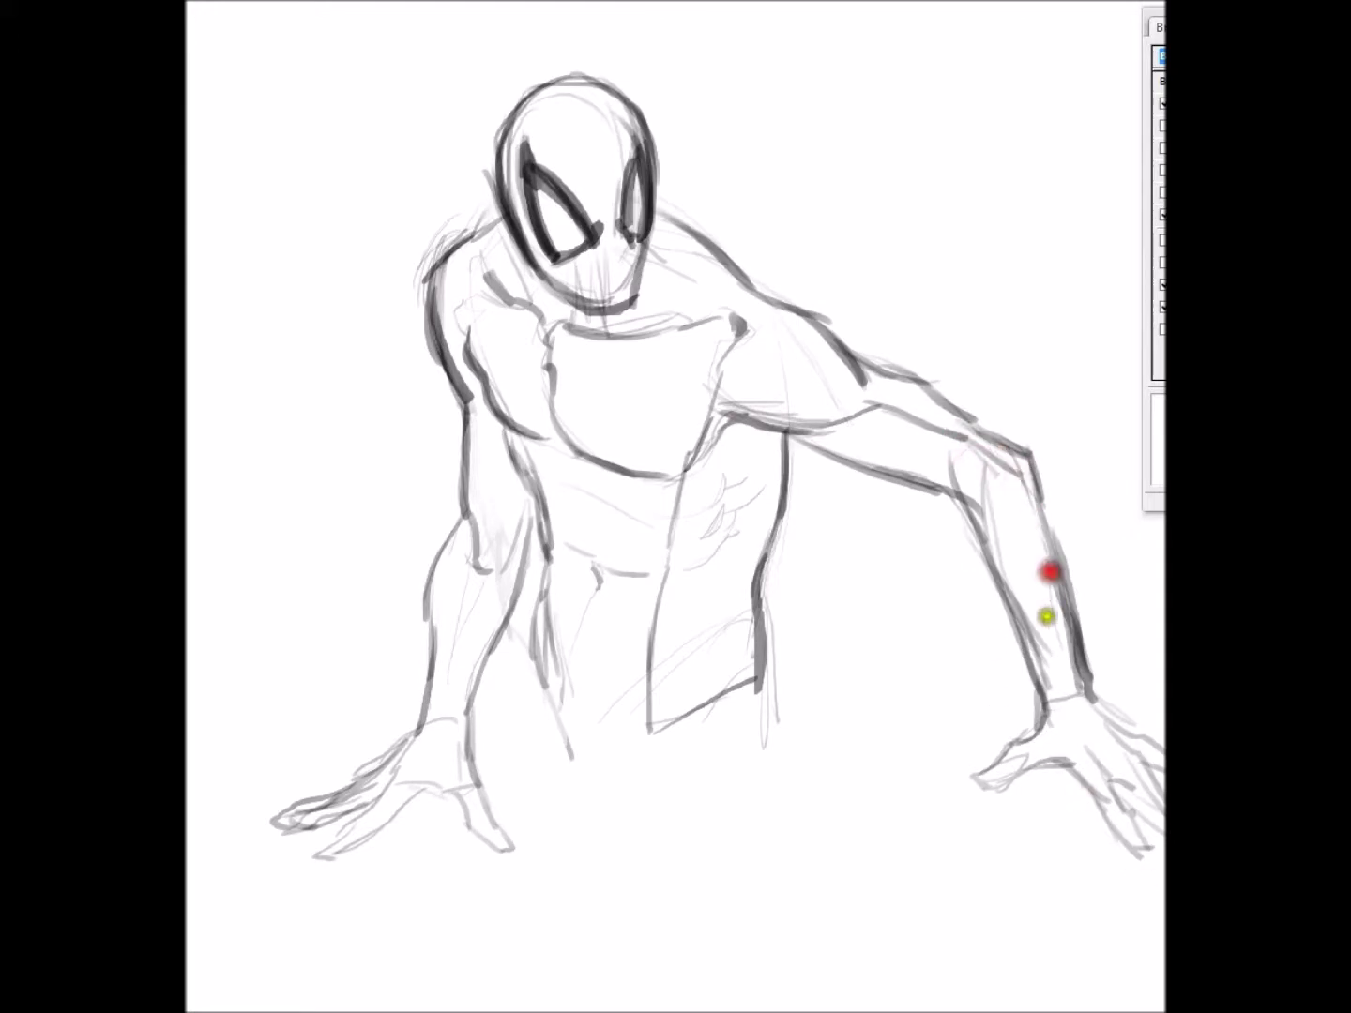
{"action": "mouse_move", "coordinate": [981, 537]}
{"action": "left_mouse_down"}
{"action": "mouse_move", "coordinate": [1042, 513]}
{"action": "mouse_move", "coordinate": [984, 453]}
{"action": "left_mouse_up"}
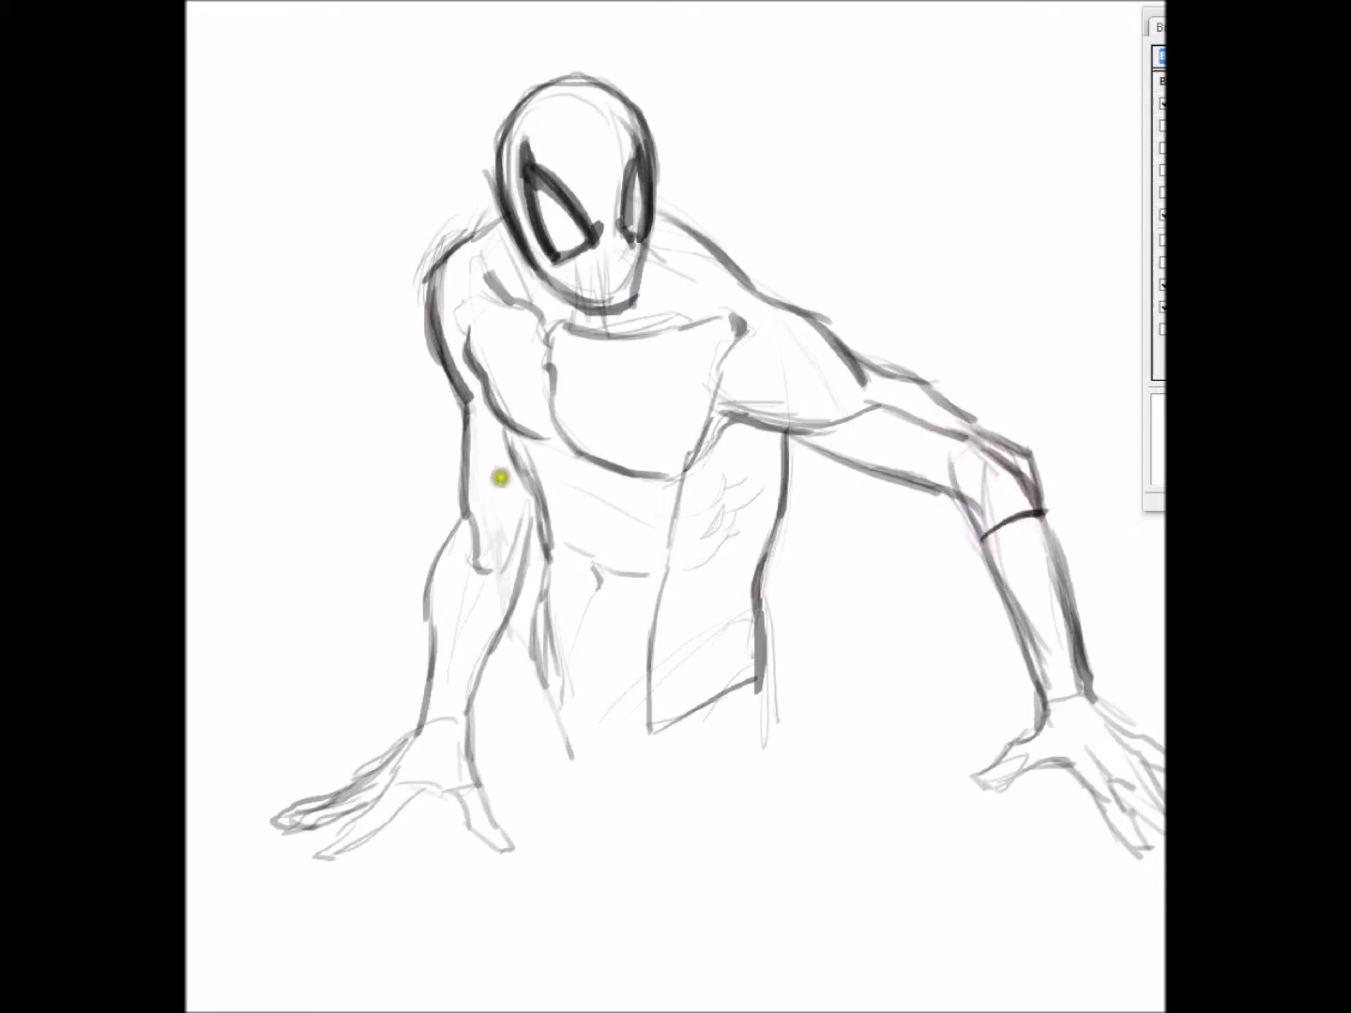
Darken the outlines of the left arm and both sides of the torso.
{"action": "left_click_drag", "start_coordinate": [463, 359], "coordinate": [465, 406]}
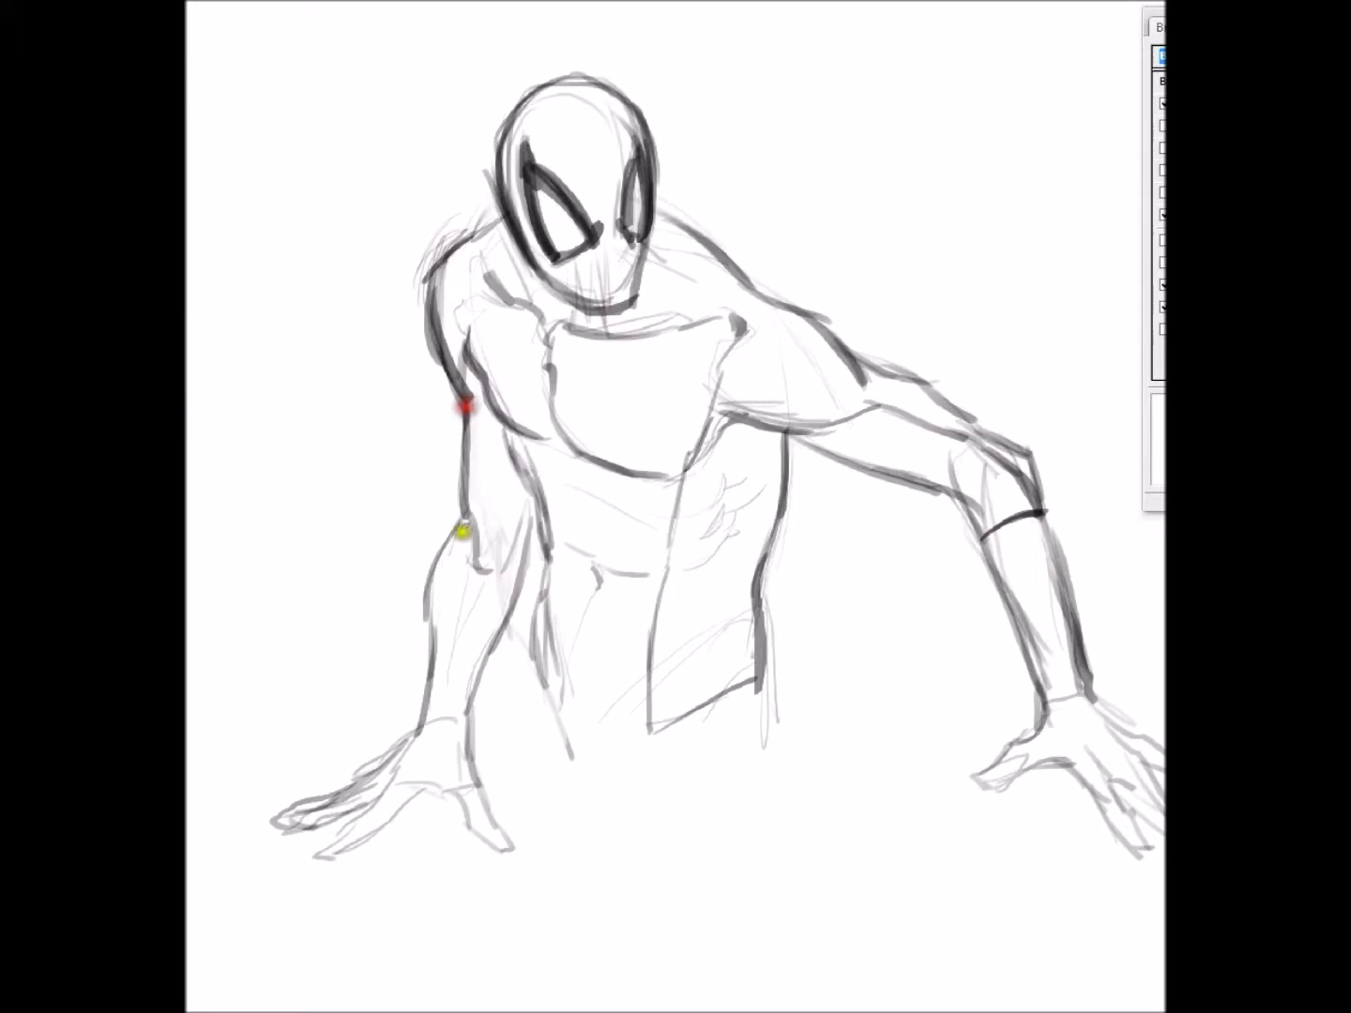
{"action": "mouse_move", "coordinate": [468, 509]}
{"action": "left_mouse_down"}
{"action": "mouse_move", "coordinate": [444, 594]}
{"action": "mouse_move", "coordinate": [492, 624]}
{"action": "left_mouse_up"}
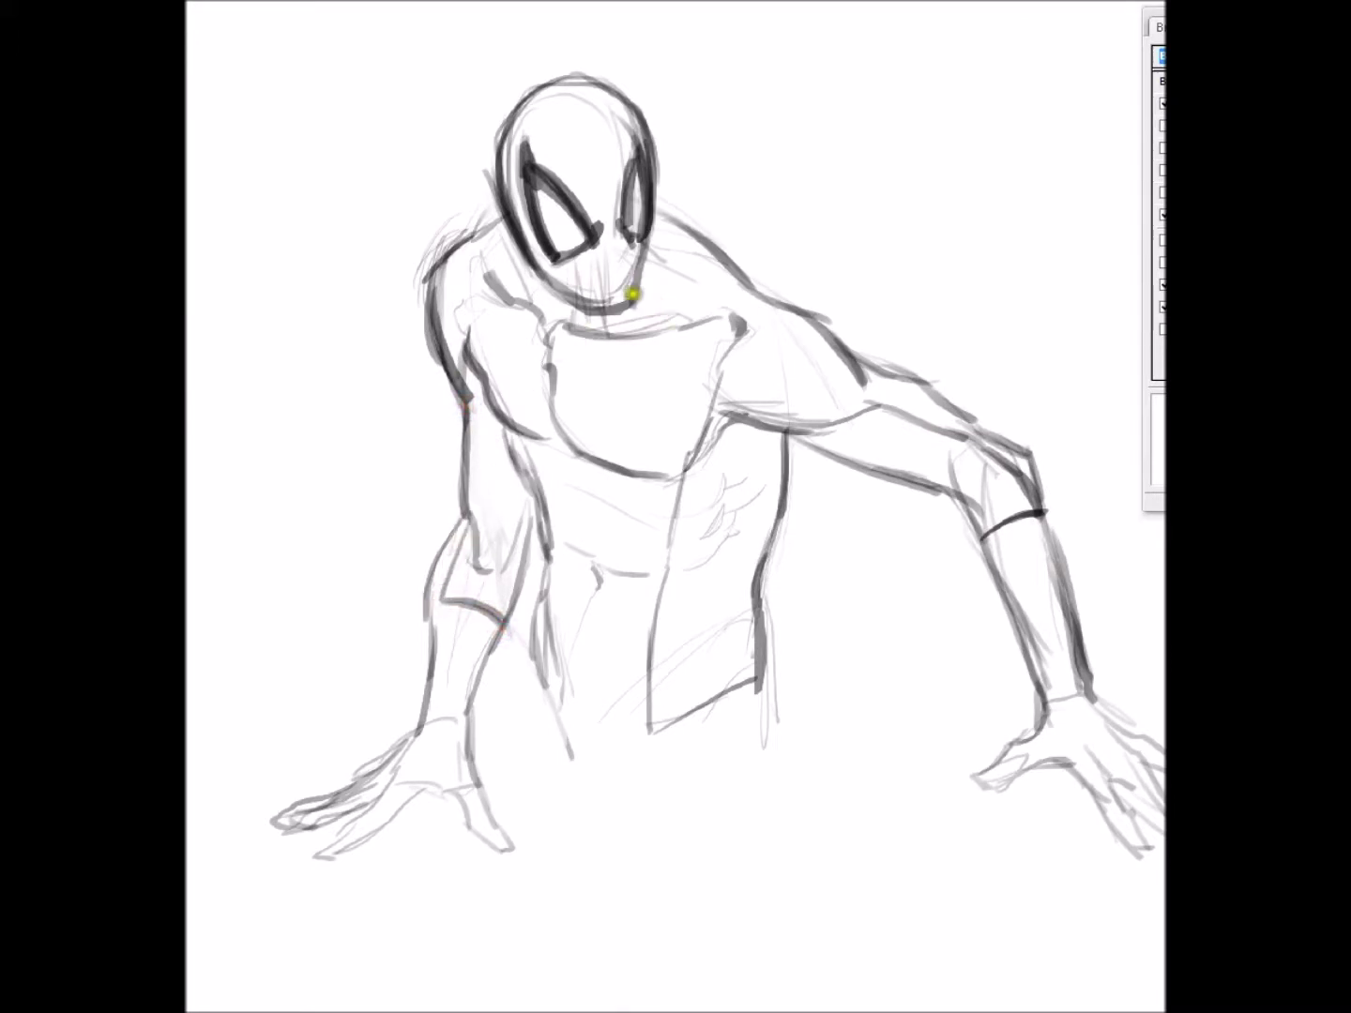
{"action": "mouse_move", "coordinate": [507, 362]}
{"action": "left_mouse_down"}
{"action": "mouse_move", "coordinate": [549, 629]}
{"action": "mouse_move", "coordinate": [528, 715]}
{"action": "mouse_move", "coordinate": [571, 764]}
{"action": "mouse_move", "coordinate": [747, 729]}
{"action": "mouse_move", "coordinate": [759, 662]}
{"action": "left_mouse_up"}
{"action": "left_click_drag", "start_coordinate": [759, 751], "coordinate": [758, 644]}
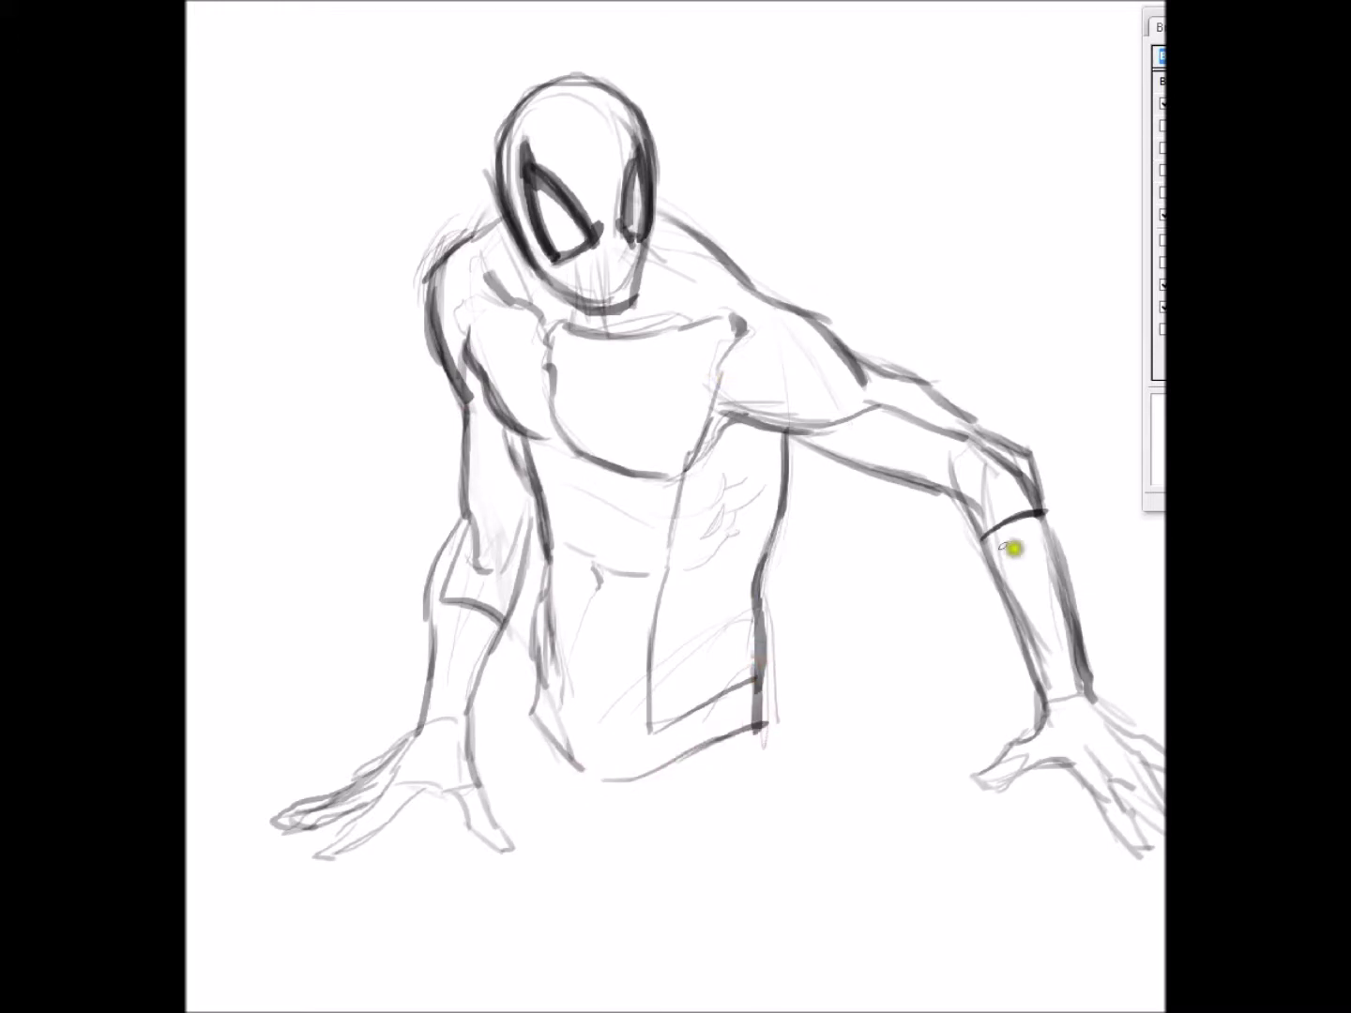
Lightly shade the armpit, under the upper arm, the right shoulder and the lower torso edge in grey.
{"action": "mouse_move", "coordinate": [712, 458]}
{"action": "left_mouse_down"}
{"action": "mouse_move", "coordinate": [750, 438]}
{"action": "mouse_move", "coordinate": [715, 458]}
{"action": "mouse_move", "coordinate": [743, 444]}
{"action": "mouse_move", "coordinate": [747, 499]}
{"action": "mouse_move", "coordinate": [722, 535]}
{"action": "mouse_move", "coordinate": [727, 488]}
{"action": "left_mouse_up"}
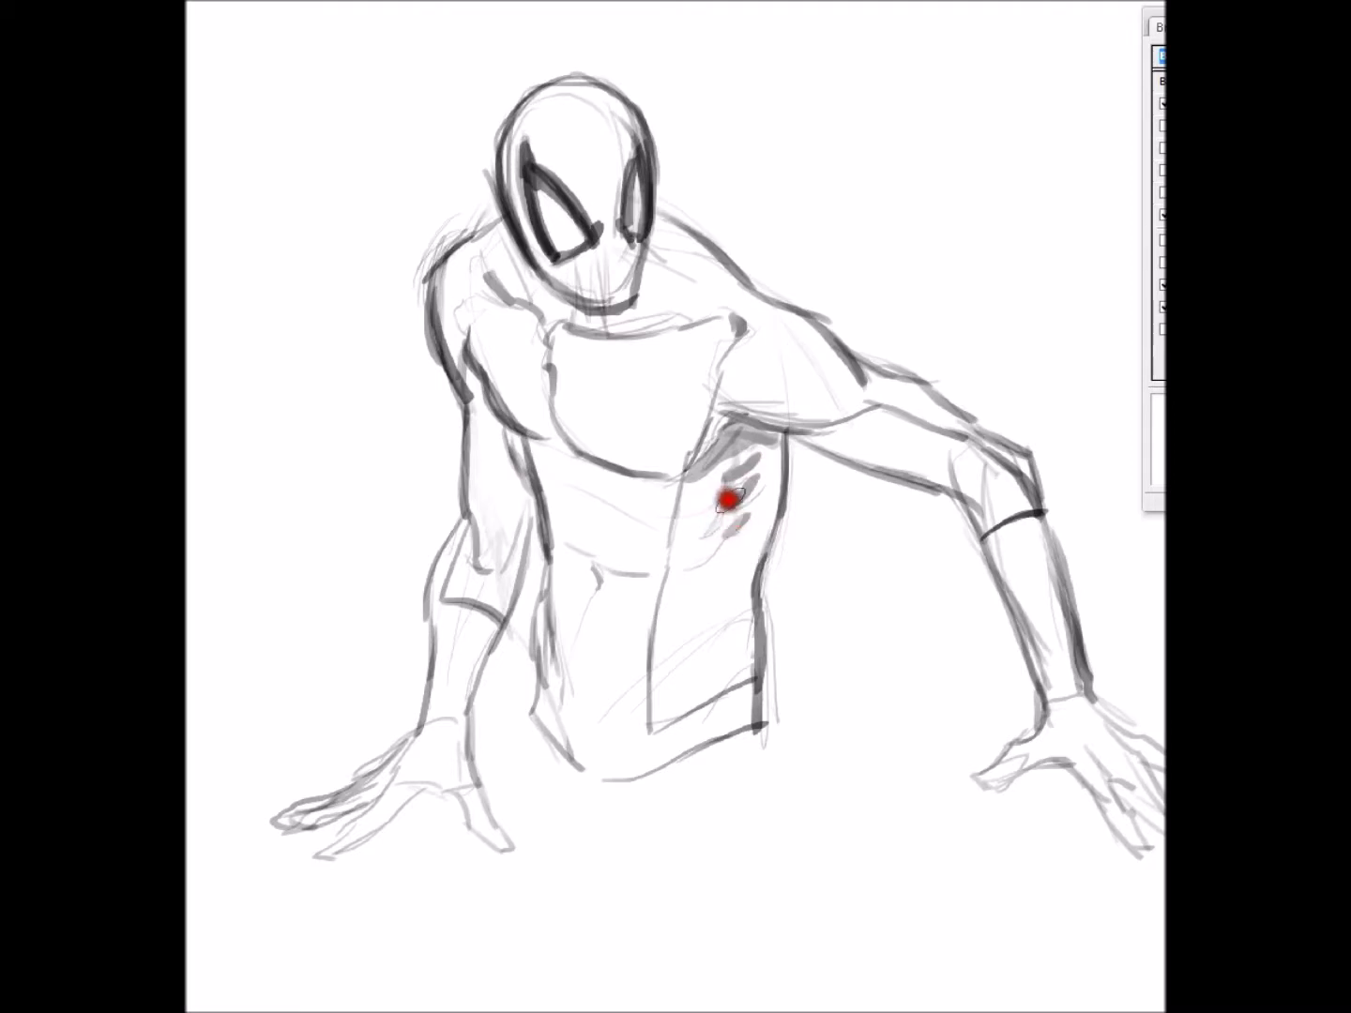
{"action": "mouse_move", "coordinate": [899, 469]}
{"action": "left_mouse_down"}
{"action": "mouse_move", "coordinate": [817, 434]}
{"action": "mouse_move", "coordinate": [911, 468]}
{"action": "left_mouse_up"}
{"action": "left_click_drag", "start_coordinate": [765, 459], "coordinate": [750, 482]}
{"action": "mouse_move", "coordinate": [809, 438]}
{"action": "left_mouse_down"}
{"action": "mouse_move", "coordinate": [913, 479]}
{"action": "mouse_move", "coordinate": [902, 464]}
{"action": "mouse_move", "coordinate": [944, 475]}
{"action": "mouse_move", "coordinate": [839, 422]}
{"action": "mouse_move", "coordinate": [949, 488]}
{"action": "left_mouse_up"}
{"action": "mouse_move", "coordinate": [774, 393]}
{"action": "left_mouse_down"}
{"action": "mouse_move", "coordinate": [718, 380]}
{"action": "mouse_move", "coordinate": [841, 394]}
{"action": "mouse_move", "coordinate": [793, 417]}
{"action": "mouse_move", "coordinate": [832, 401]}
{"action": "mouse_move", "coordinate": [836, 357]}
{"action": "mouse_move", "coordinate": [808, 395]}
{"action": "left_mouse_up"}
{"action": "left_click_drag", "start_coordinate": [676, 601], "coordinate": [666, 694]}
Sample a darker grey and shade the lower torso and right forearm with it.
{"action": "left_click", "coordinate": [585, 231]}
{"action": "mouse_move", "coordinate": [671, 591]}
{"action": "left_mouse_down"}
{"action": "mouse_move", "coordinate": [671, 680]}
{"action": "mouse_move", "coordinate": [670, 574]}
{"action": "mouse_move", "coordinate": [685, 604]}
{"action": "mouse_move", "coordinate": [703, 587]}
{"action": "mouse_move", "coordinate": [730, 589]}
{"action": "mouse_move", "coordinate": [675, 646]}
{"action": "mouse_move", "coordinate": [704, 616]}
{"action": "mouse_move", "coordinate": [742, 666]}
{"action": "mouse_move", "coordinate": [691, 687]}
{"action": "mouse_move", "coordinate": [736, 658]}
{"action": "mouse_move", "coordinate": [711, 648]}
{"action": "mouse_move", "coordinate": [674, 580]}
{"action": "mouse_move", "coordinate": [742, 451]}
{"action": "mouse_move", "coordinate": [745, 512]}
{"action": "mouse_move", "coordinate": [679, 655]}
{"action": "mouse_move", "coordinate": [742, 558]}
{"action": "mouse_move", "coordinate": [730, 473]}
{"action": "mouse_move", "coordinate": [707, 462]}
{"action": "mouse_move", "coordinate": [756, 384]}
{"action": "left_mouse_up"}
{"action": "left_click_drag", "start_coordinate": [808, 437], "coordinate": [944, 483]}
{"action": "mouse_move", "coordinate": [850, 431]}
{"action": "left_mouse_down"}
{"action": "mouse_move", "coordinate": [958, 461]}
{"action": "mouse_move", "coordinate": [976, 497]}
{"action": "mouse_move", "coordinate": [992, 471]}
{"action": "mouse_move", "coordinate": [1013, 489]}
{"action": "mouse_move", "coordinate": [878, 413]}
{"action": "mouse_move", "coordinate": [729, 414]}
{"action": "left_mouse_up"}
{"action": "left_click_drag", "start_coordinate": [841, 451], "coordinate": [965, 483]}
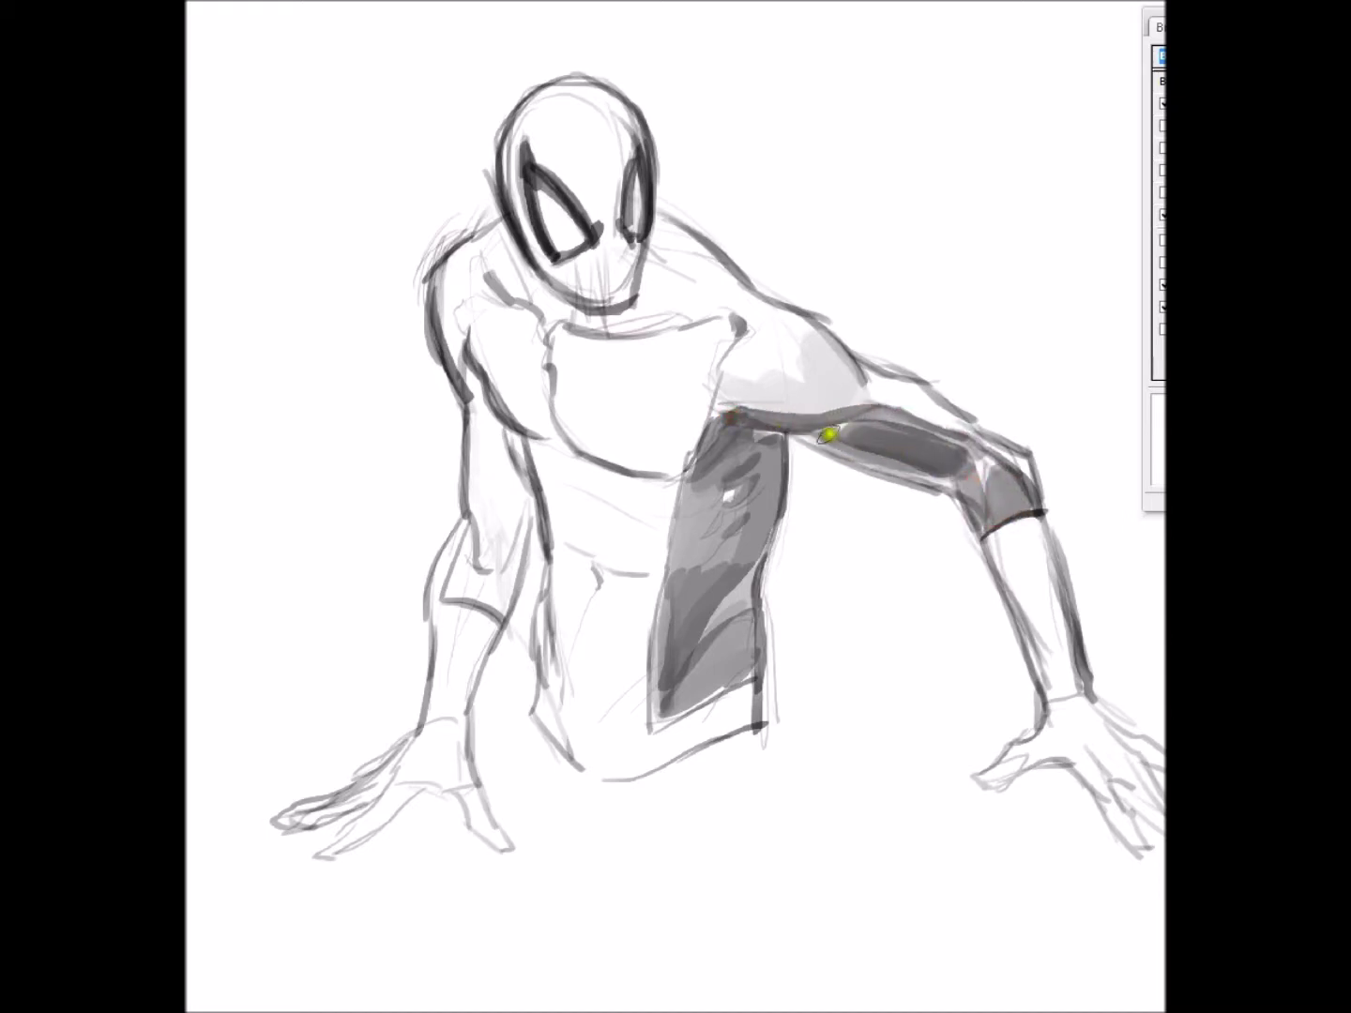
{"action": "left_click_drag", "start_coordinate": [834, 435], "coordinate": [925, 483]}
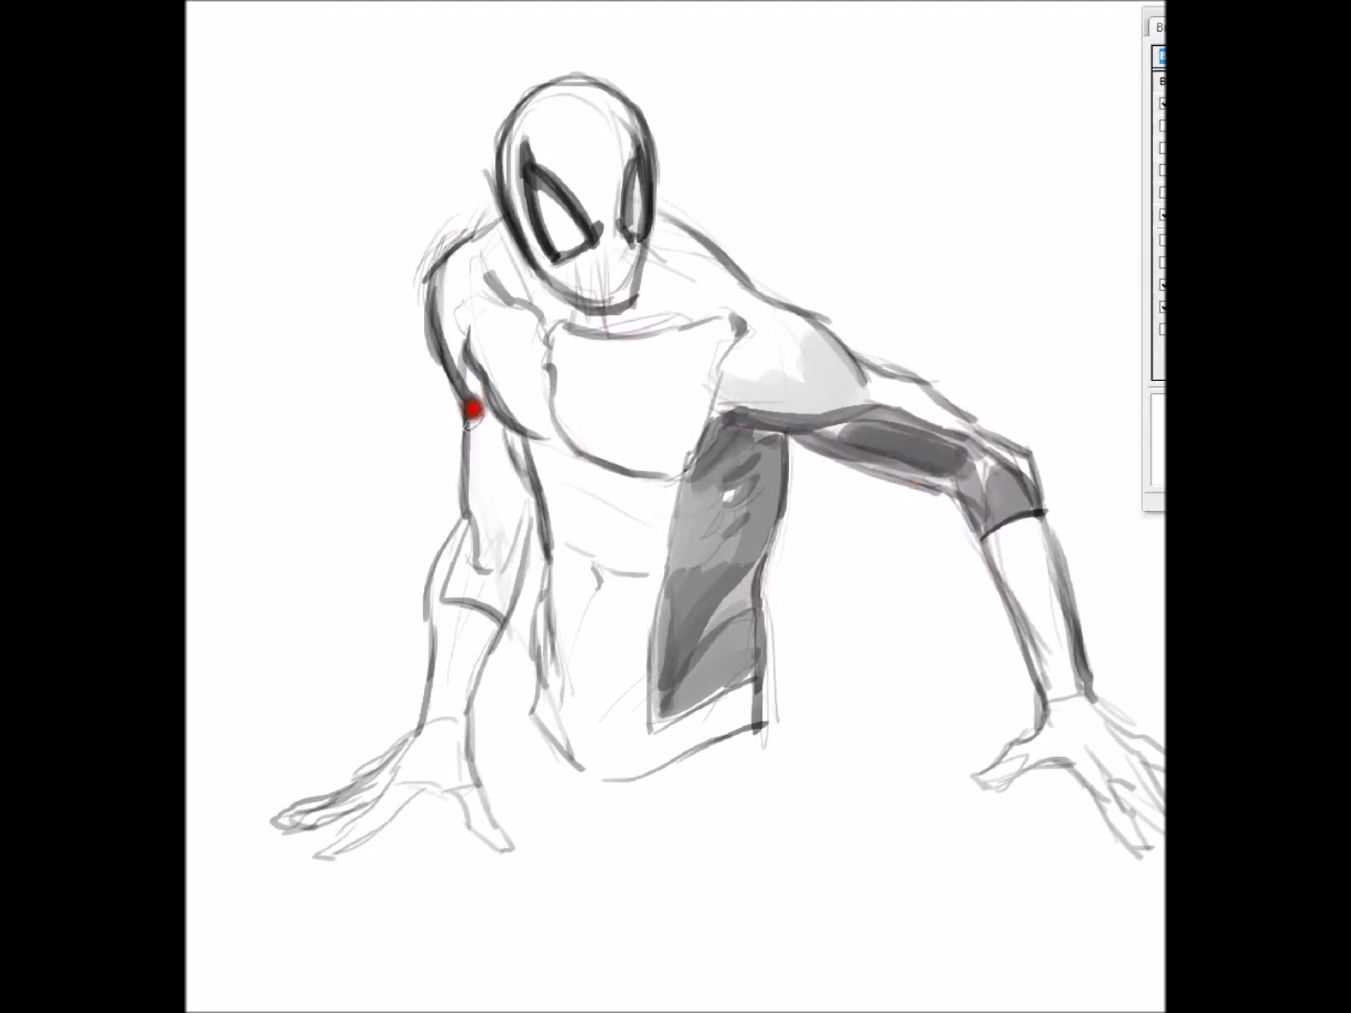
Shade the left upper arm, inner elbow and waistband in dark grey.
{"action": "mouse_move", "coordinate": [478, 385]}
{"action": "left_mouse_down"}
{"action": "mouse_move", "coordinate": [481, 520]}
{"action": "mouse_move", "coordinate": [483, 507]}
{"action": "left_mouse_up"}
{"action": "mouse_move", "coordinate": [480, 442]}
{"action": "left_mouse_down"}
{"action": "mouse_move", "coordinate": [474, 365]}
{"action": "mouse_move", "coordinate": [497, 473]}
{"action": "mouse_move", "coordinate": [507, 480]}
{"action": "mouse_move", "coordinate": [497, 432]}
{"action": "mouse_move", "coordinate": [511, 485]}
{"action": "mouse_move", "coordinate": [519, 474]}
{"action": "mouse_move", "coordinate": [511, 433]}
{"action": "mouse_move", "coordinate": [530, 489]}
{"action": "mouse_move", "coordinate": [536, 643]}
{"action": "left_mouse_up"}
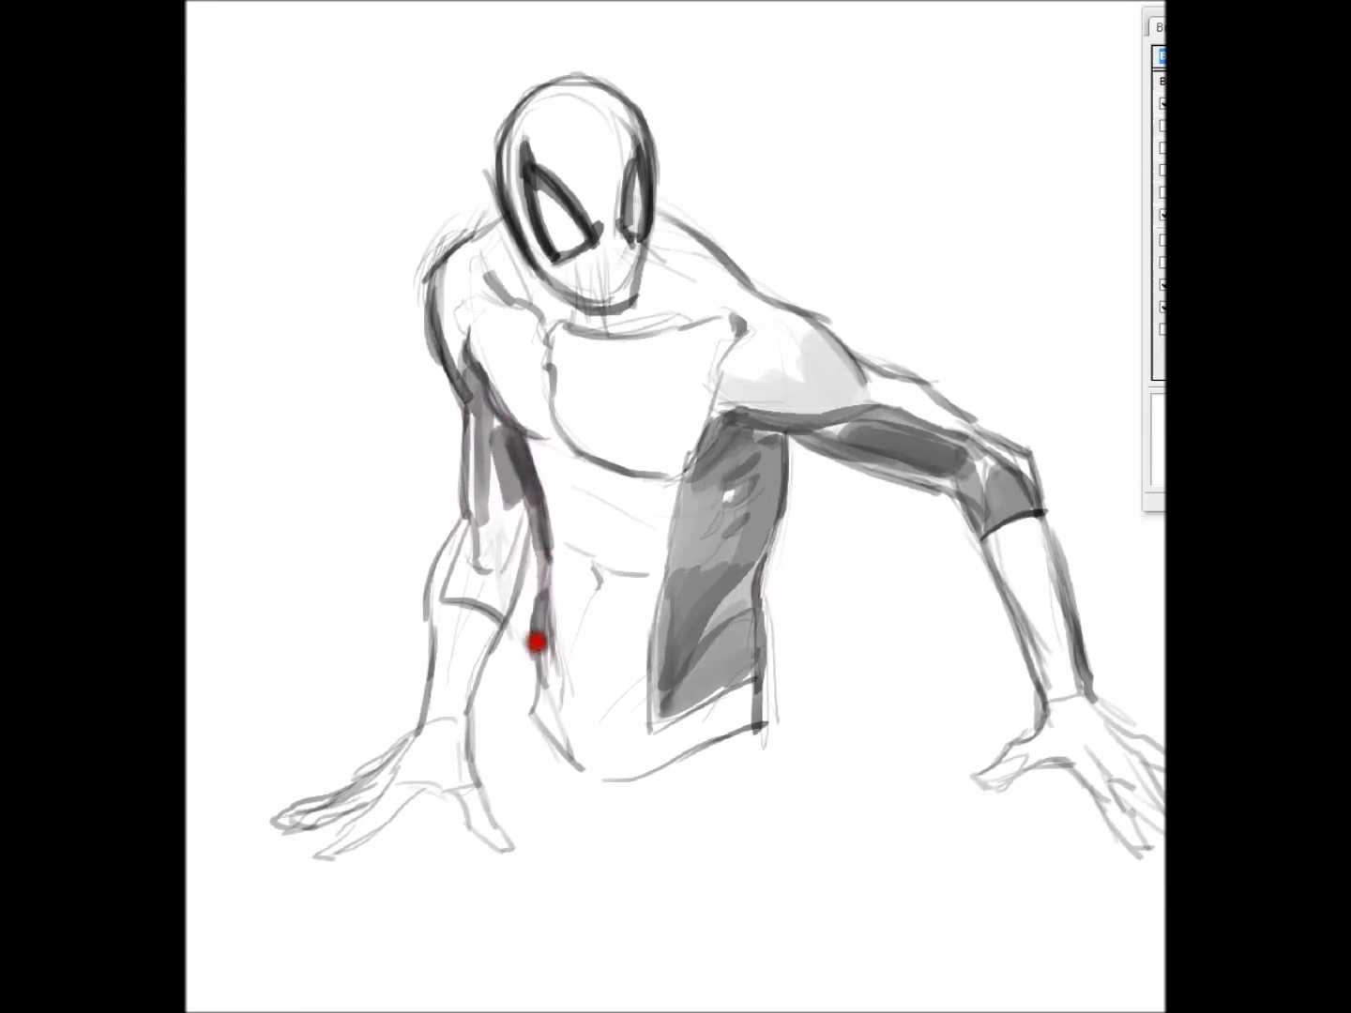
{"action": "mouse_move", "coordinate": [511, 485]}
{"action": "left_mouse_down"}
{"action": "mouse_move", "coordinate": [493, 544]}
{"action": "mouse_move", "coordinate": [486, 413]}
{"action": "mouse_move", "coordinate": [497, 582]}
{"action": "mouse_move", "coordinate": [454, 589]}
{"action": "mouse_move", "coordinate": [509, 559]}
{"action": "mouse_move", "coordinate": [517, 483]}
{"action": "mouse_move", "coordinate": [478, 588]}
{"action": "mouse_move", "coordinate": [504, 567]}
{"action": "mouse_move", "coordinate": [521, 504]}
{"action": "left_mouse_up"}
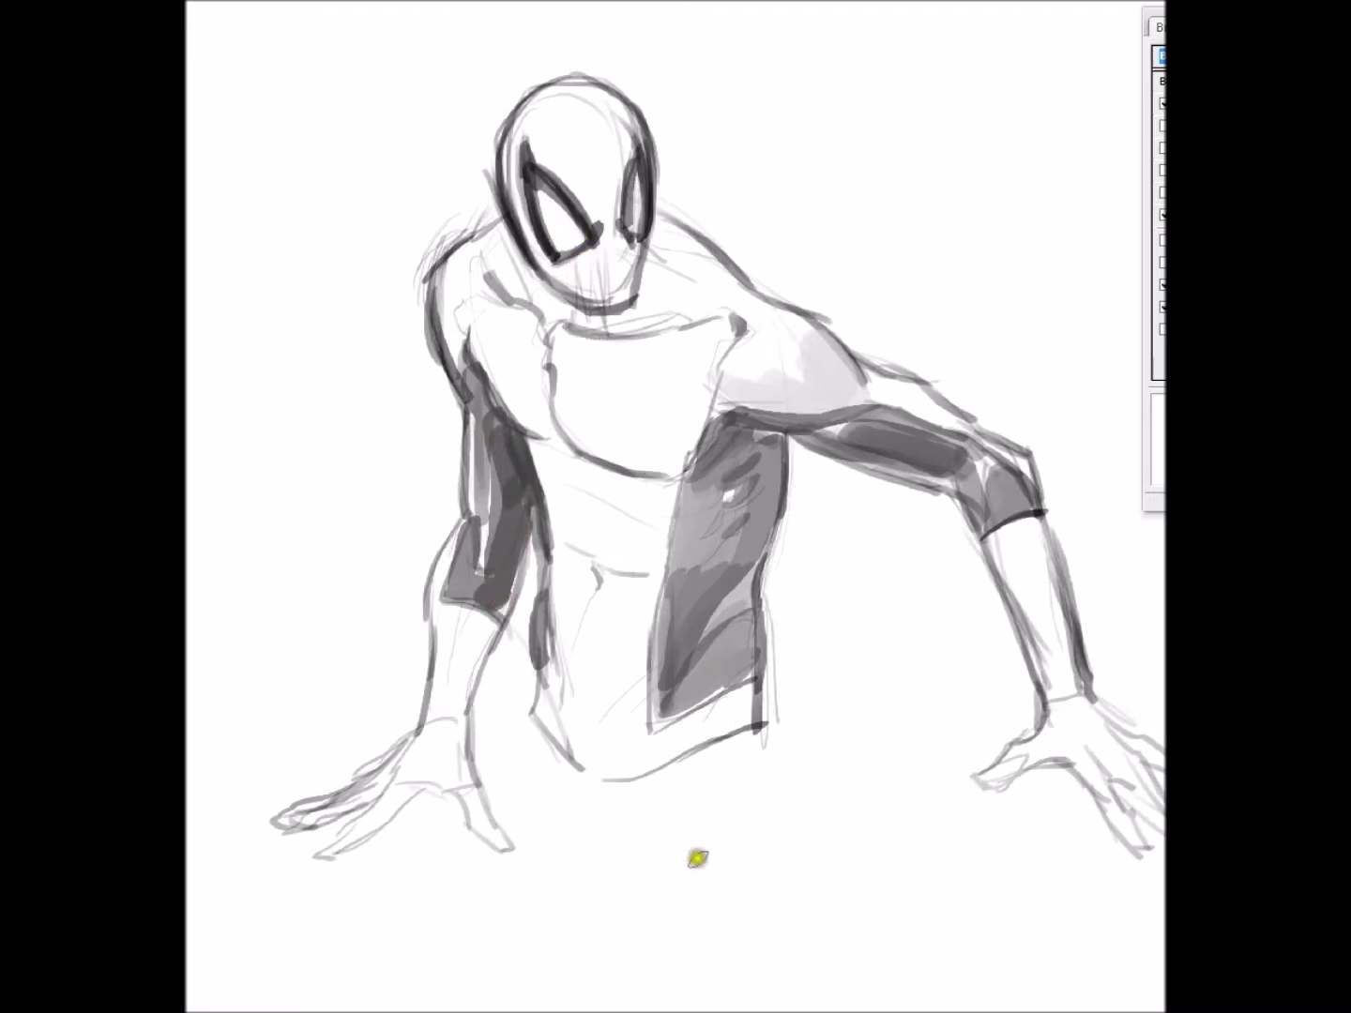
{"action": "mouse_move", "coordinate": [764, 725]}
{"action": "left_mouse_down"}
{"action": "mouse_move", "coordinate": [751, 807]}
{"action": "mouse_move", "coordinate": [748, 745]}
{"action": "mouse_move", "coordinate": [718, 761]}
{"action": "mouse_move", "coordinate": [727, 789]}
{"action": "mouse_move", "coordinate": [705, 772]}
{"action": "mouse_move", "coordinate": [652, 800]}
{"action": "mouse_move", "coordinate": [615, 798]}
{"action": "mouse_move", "coordinate": [540, 745]}
{"action": "mouse_move", "coordinate": [553, 770]}
{"action": "left_mouse_up"}
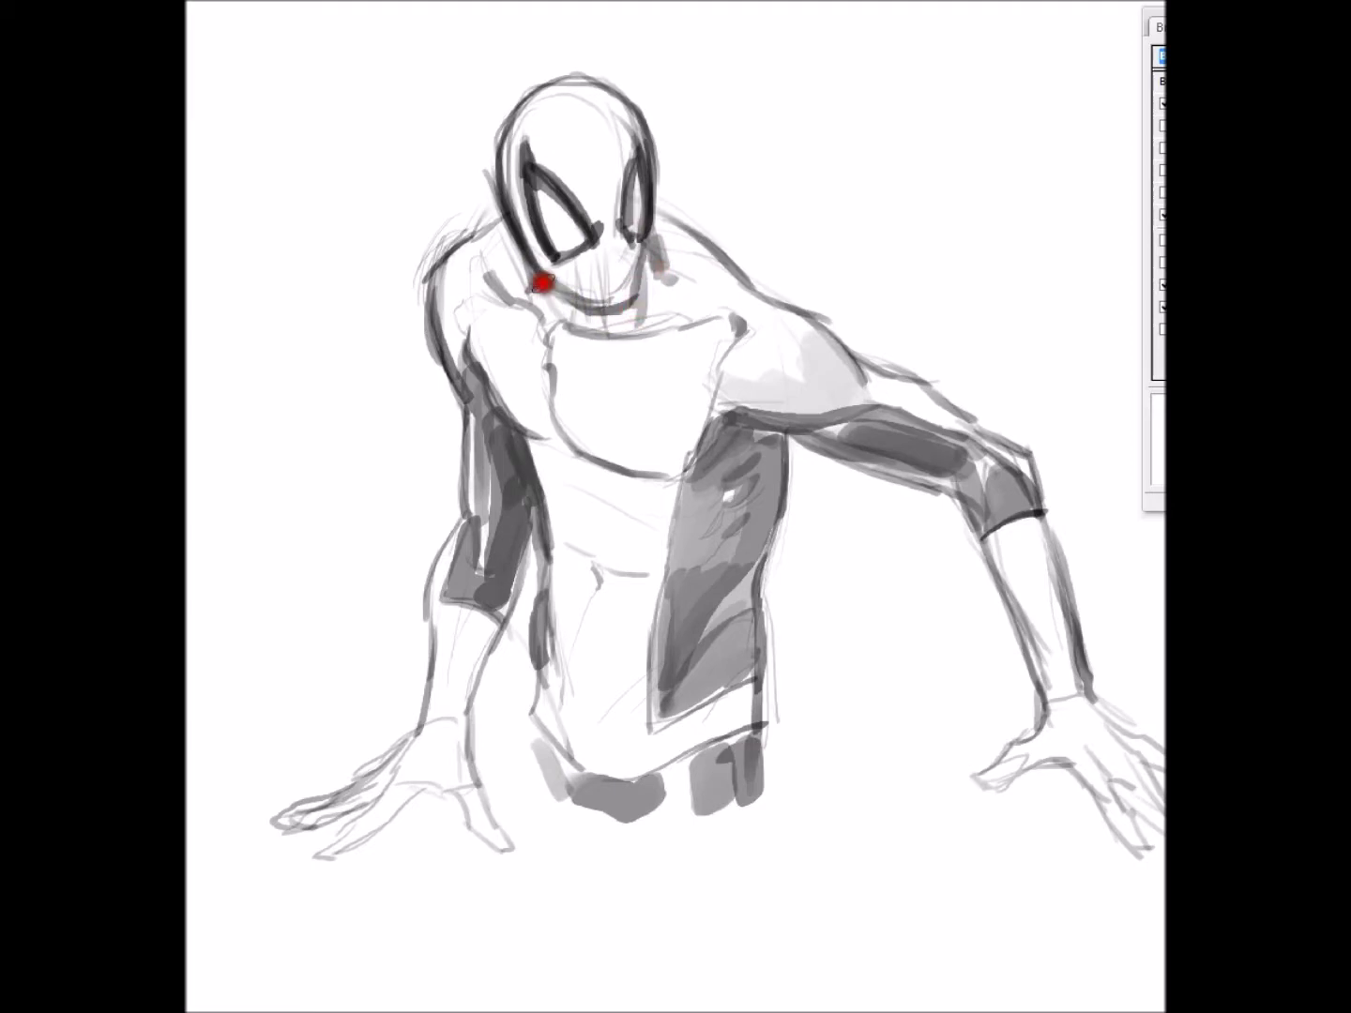
Paint grey shadows on the neck, under the chin and on the upper chest, lightening parts with white.
{"action": "mouse_move", "coordinate": [637, 330]}
{"action": "left_mouse_down"}
{"action": "mouse_move", "coordinate": [643, 240]}
{"action": "mouse_move", "coordinate": [591, 311]}
{"action": "mouse_move", "coordinate": [635, 312]}
{"action": "mouse_move", "coordinate": [631, 332]}
{"action": "mouse_move", "coordinate": [638, 291]}
{"action": "left_mouse_up"}
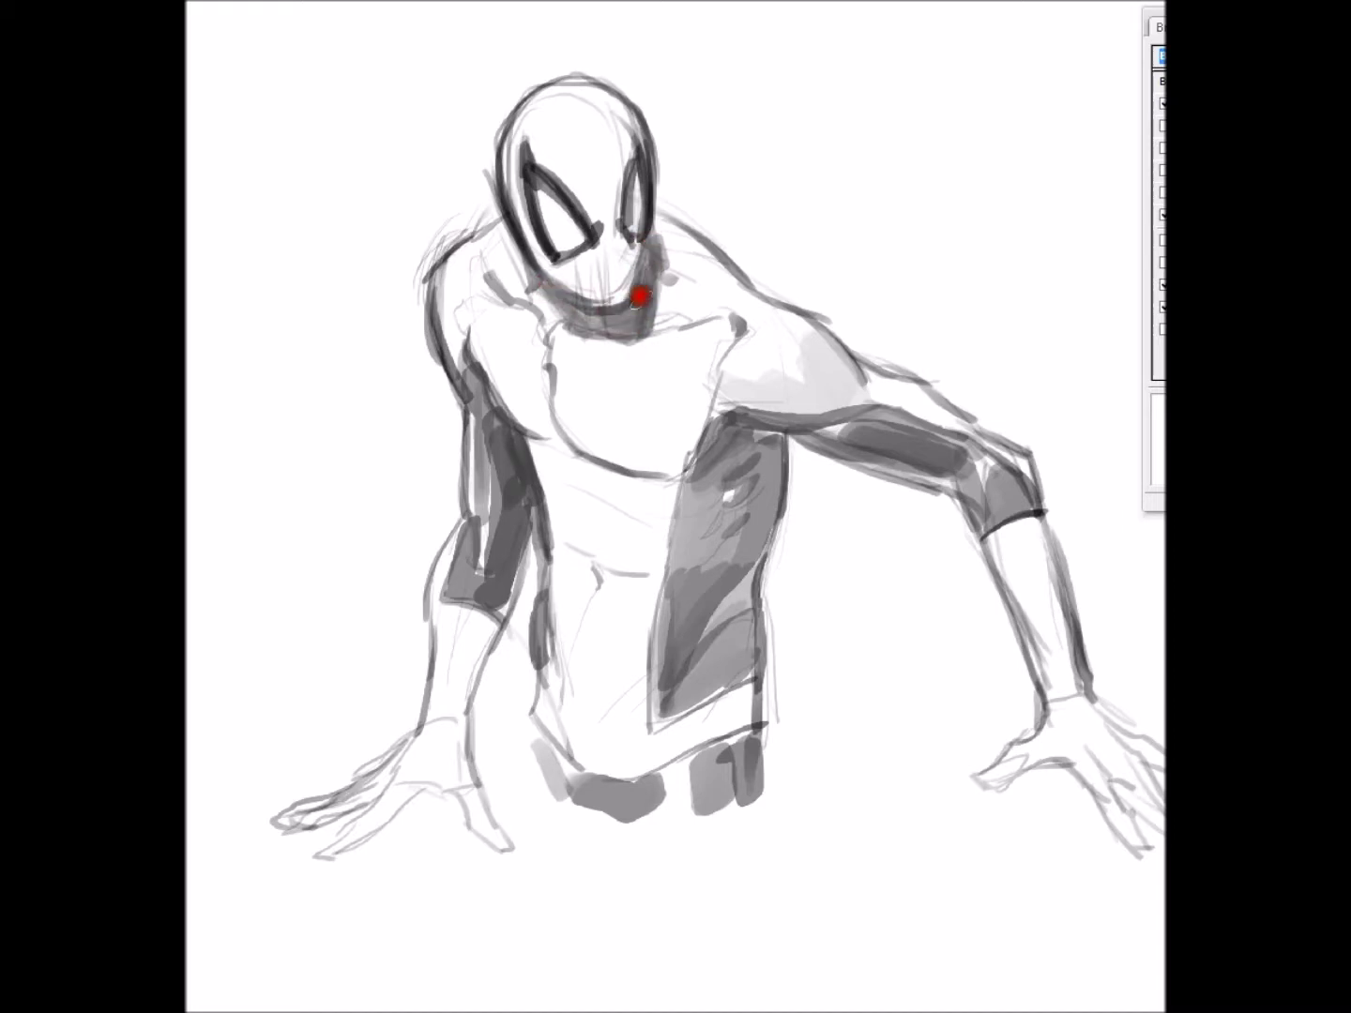
{"action": "mouse_move", "coordinate": [635, 363]}
{"action": "left_mouse_down"}
{"action": "mouse_move", "coordinate": [545, 285]}
{"action": "mouse_move", "coordinate": [638, 368]}
{"action": "mouse_move", "coordinate": [659, 246]}
{"action": "left_mouse_up"}
{"action": "mouse_move", "coordinate": [650, 394]}
{"action": "left_mouse_down"}
{"action": "mouse_move", "coordinate": [564, 314]}
{"action": "mouse_move", "coordinate": [542, 313]}
{"action": "left_mouse_up"}
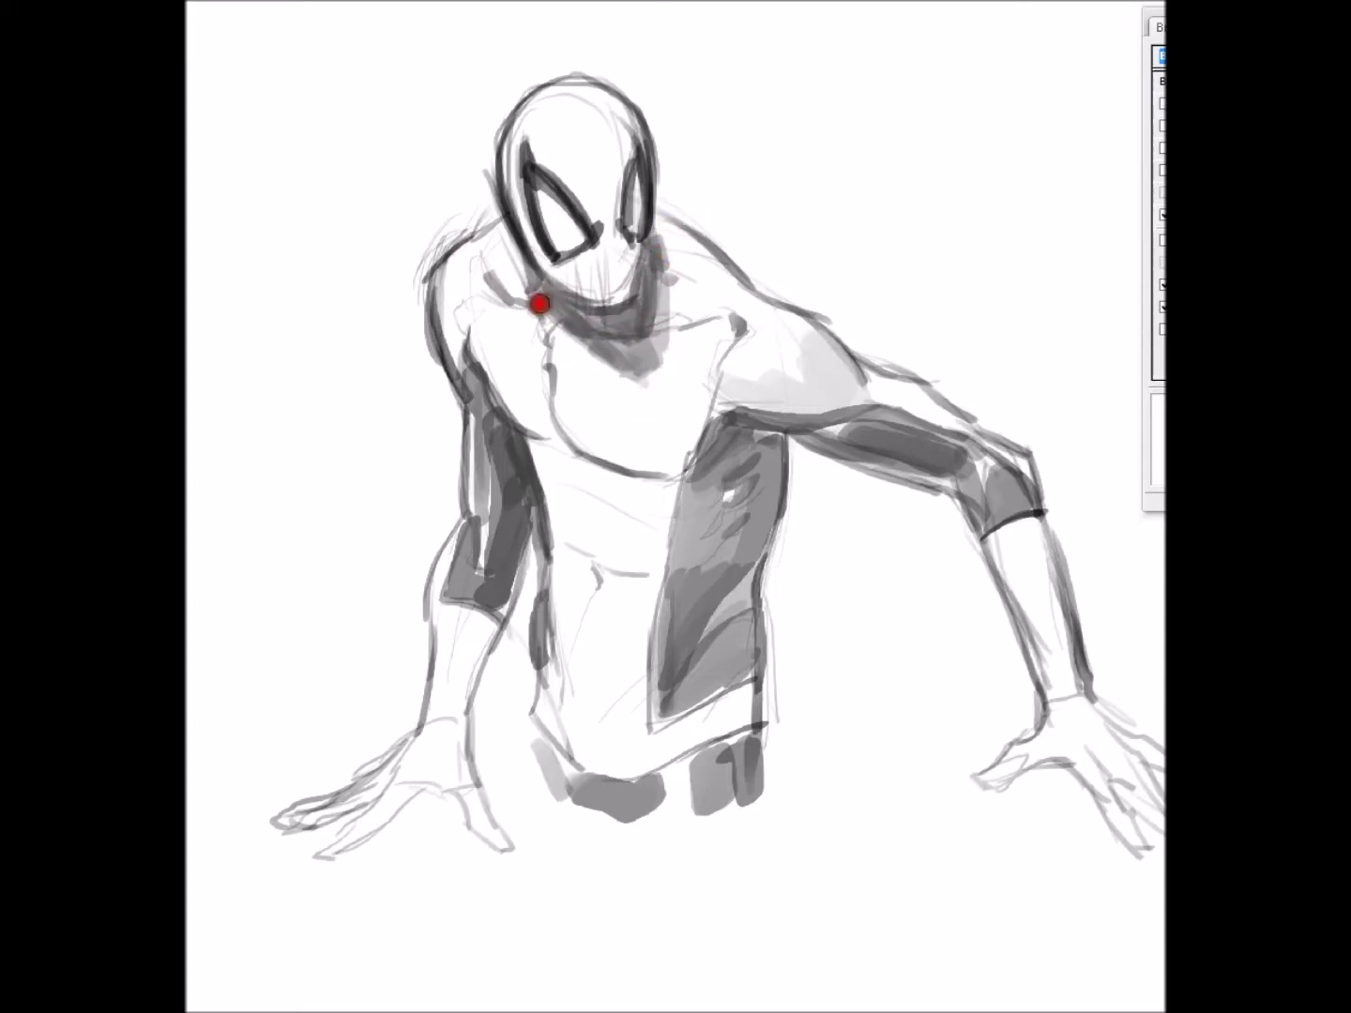
{"action": "mouse_move", "coordinate": [548, 305]}
{"action": "left_mouse_down"}
{"action": "mouse_move", "coordinate": [537, 286]}
{"action": "mouse_move", "coordinate": [630, 386]}
{"action": "mouse_move", "coordinate": [592, 351]}
{"action": "mouse_move", "coordinate": [650, 370]}
{"action": "left_mouse_up"}
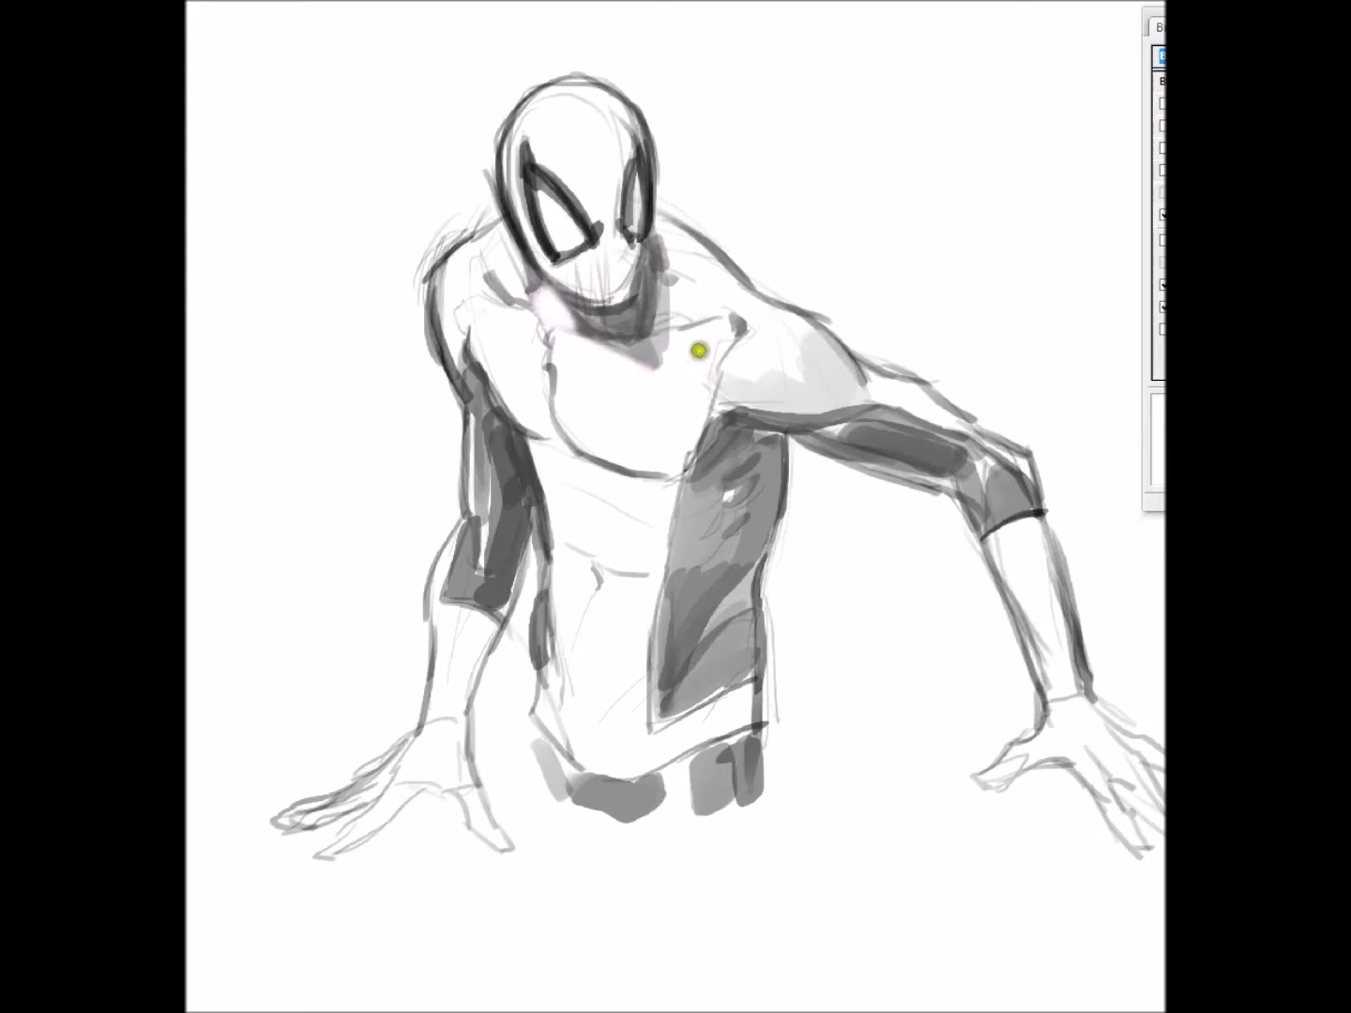
{"action": "mouse_move", "coordinate": [663, 272]}
{"action": "left_mouse_down"}
{"action": "mouse_move", "coordinate": [678, 318]}
{"action": "mouse_move", "coordinate": [560, 302]}
{"action": "mouse_move", "coordinate": [551, 319]}
{"action": "mouse_move", "coordinate": [511, 228]}
{"action": "left_mouse_up"}
{"action": "left_click_drag", "start_coordinate": [680, 292], "coordinate": [688, 288]}
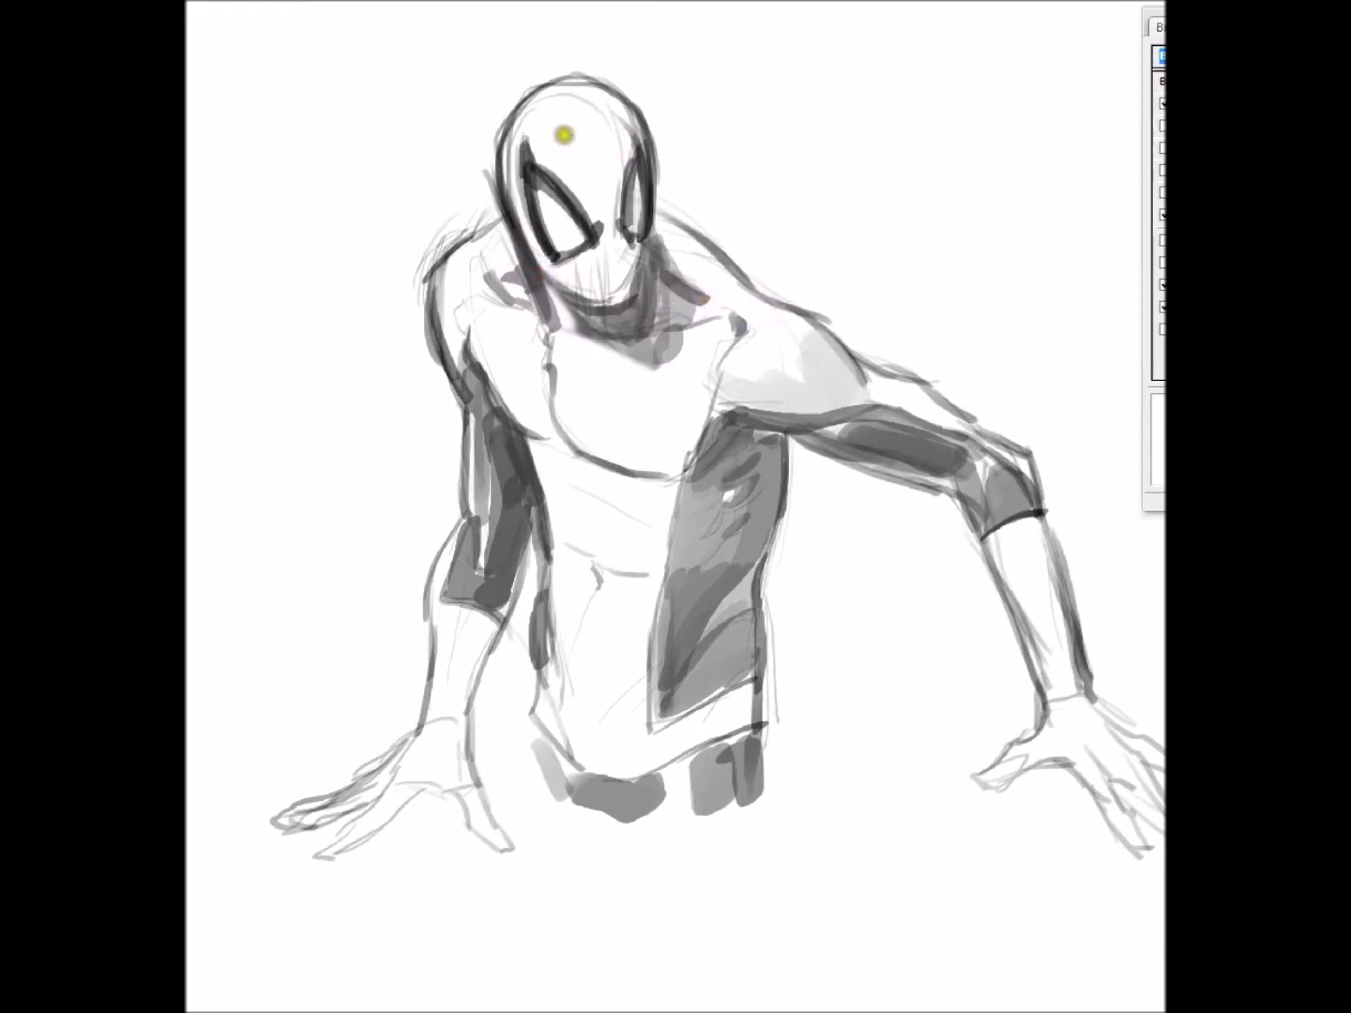
{"action": "left_click", "coordinate": [591, 204]}
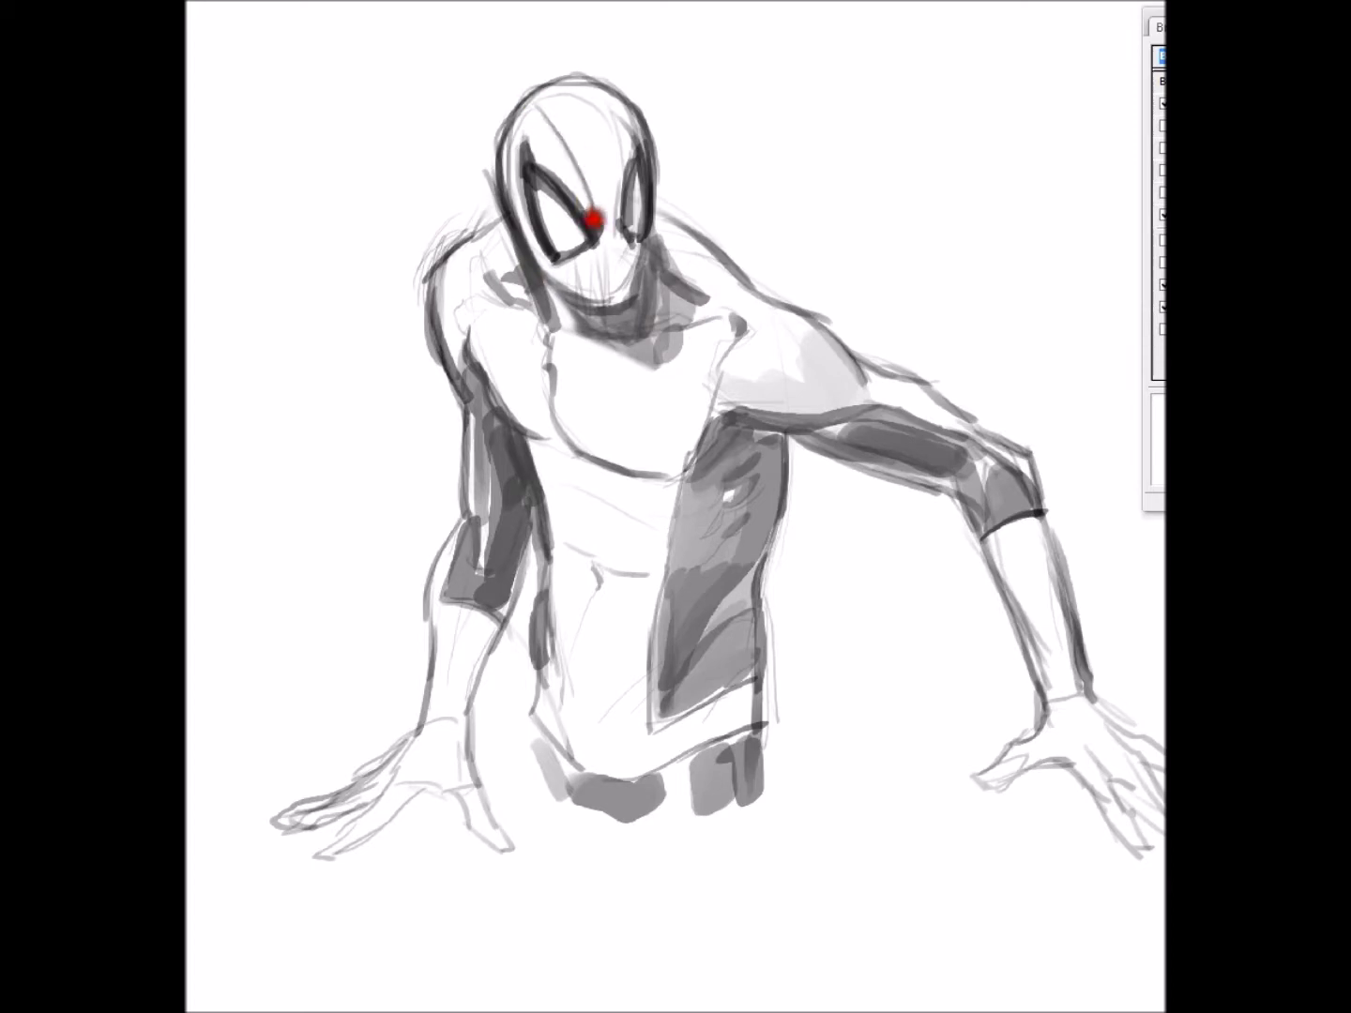
{"action": "left_click", "coordinate": [617, 193]}
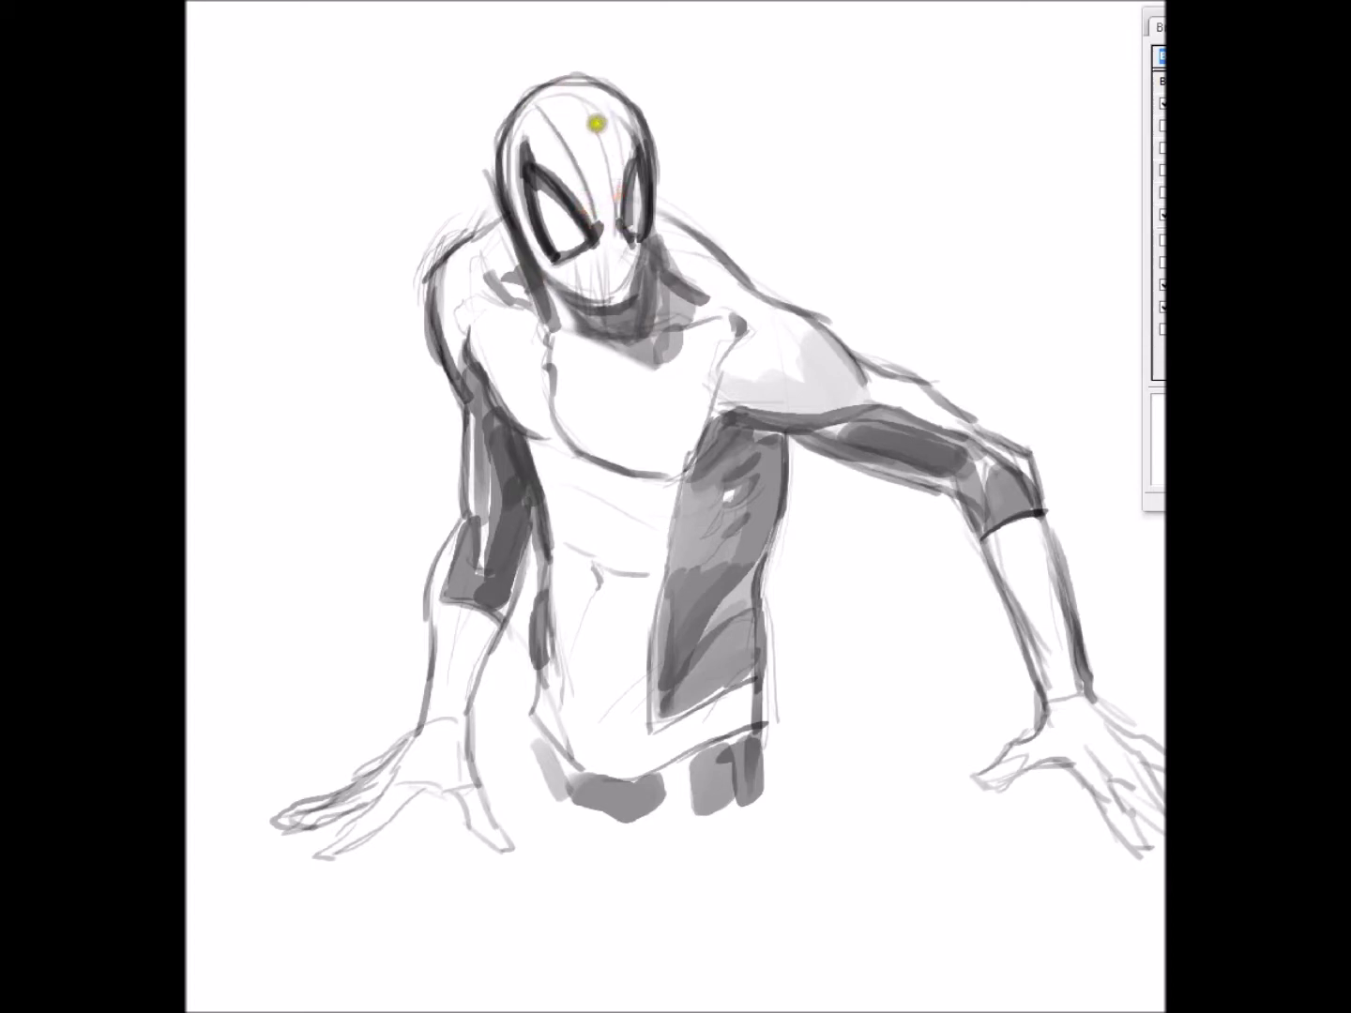
Draw web lines over the mask's mouth, chin, forehead, eyes, top and jaw.
{"action": "left_click_drag", "start_coordinate": [616, 182], "coordinate": [623, 206]}
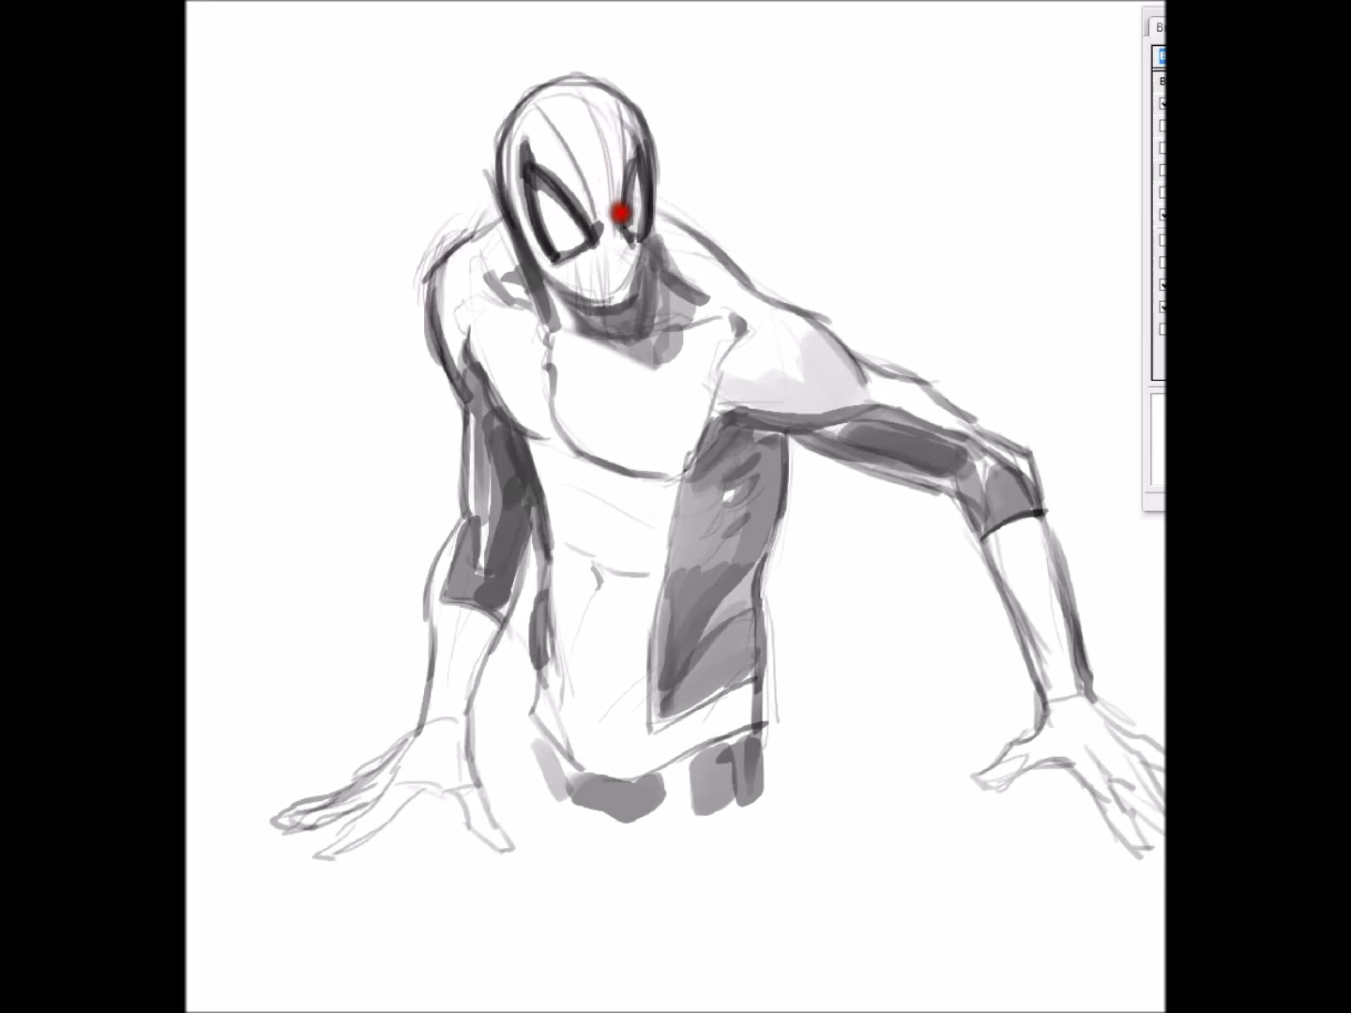
{"action": "mouse_move", "coordinate": [574, 205]}
{"action": "left_mouse_down"}
{"action": "mouse_move", "coordinate": [555, 286]}
{"action": "mouse_move", "coordinate": [616, 252]}
{"action": "mouse_move", "coordinate": [626, 286]}
{"action": "left_mouse_up"}
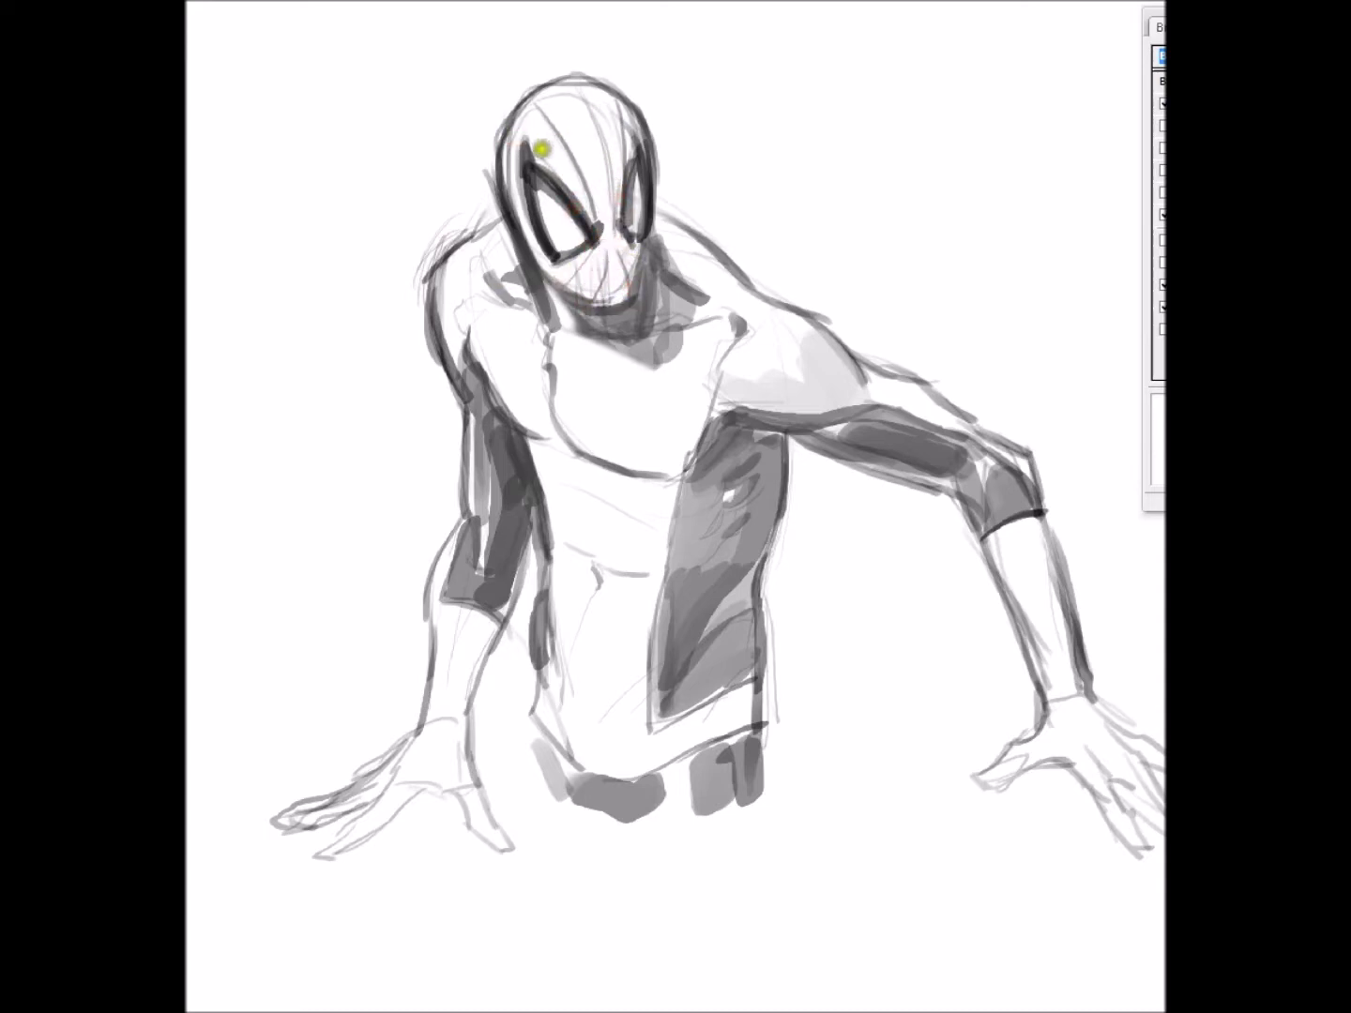
{"action": "mouse_move", "coordinate": [594, 195]}
{"action": "left_mouse_down"}
{"action": "mouse_move", "coordinate": [624, 189]}
{"action": "mouse_move", "coordinate": [579, 165]}
{"action": "mouse_move", "coordinate": [595, 150]}
{"action": "mouse_move", "coordinate": [562, 140]}
{"action": "mouse_move", "coordinate": [601, 117]}
{"action": "mouse_move", "coordinate": [641, 140]}
{"action": "left_mouse_up"}
{"action": "mouse_move", "coordinate": [517, 145]}
{"action": "left_mouse_down"}
{"action": "mouse_move", "coordinate": [579, 100]}
{"action": "mouse_move", "coordinate": [619, 100]}
{"action": "mouse_move", "coordinate": [637, 117]}
{"action": "left_mouse_up"}
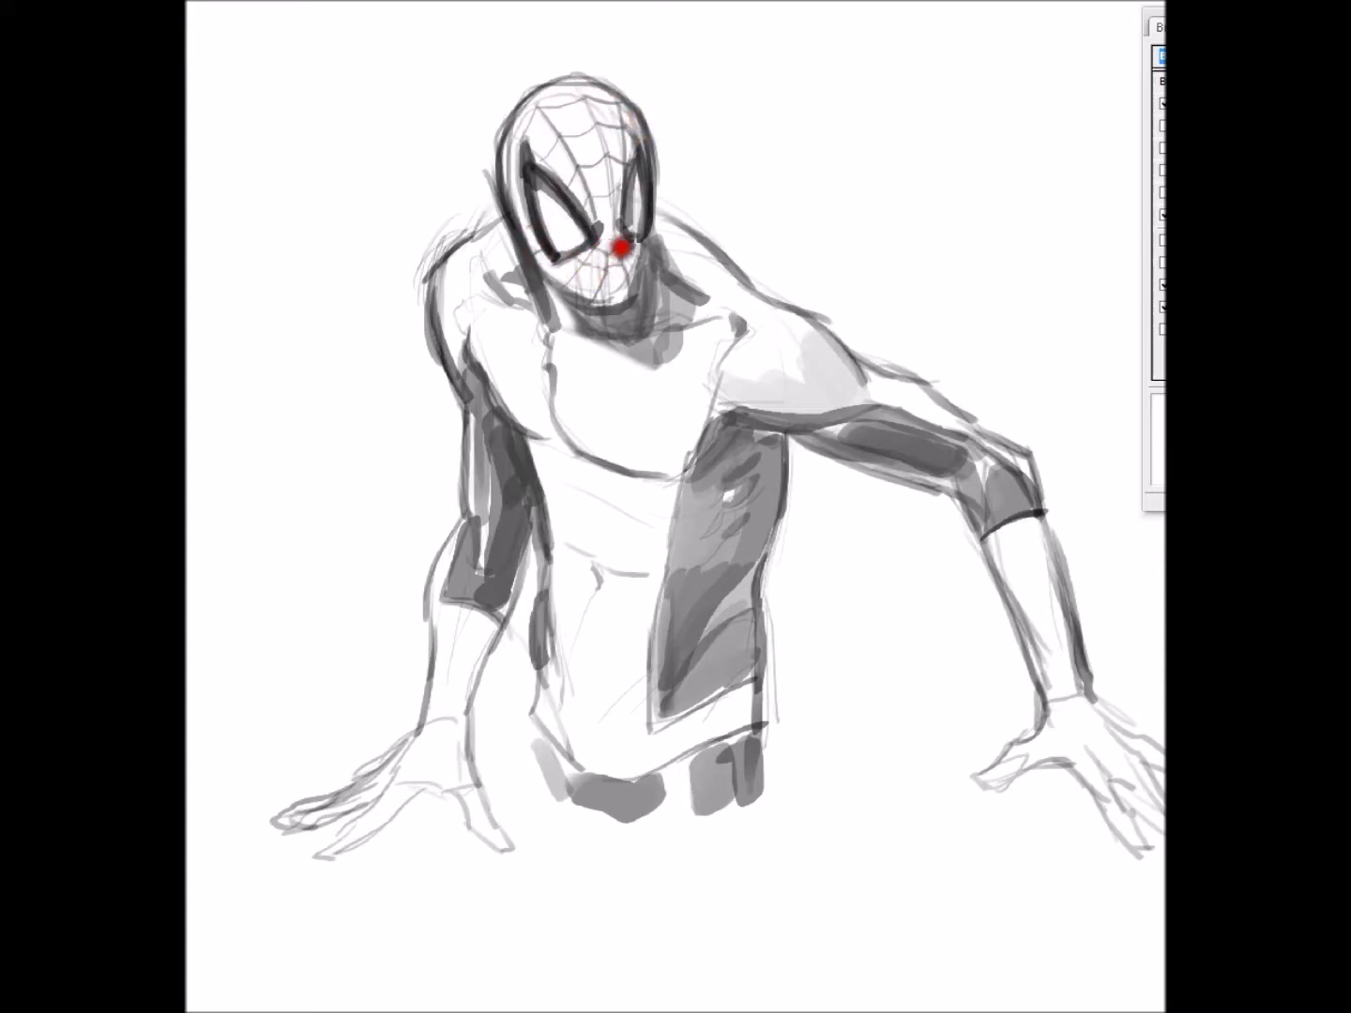
{"action": "mouse_move", "coordinate": [569, 279]}
{"action": "left_mouse_down"}
{"action": "mouse_move", "coordinate": [624, 281]}
{"action": "mouse_move", "coordinate": [643, 234]}
{"action": "left_mouse_up"}
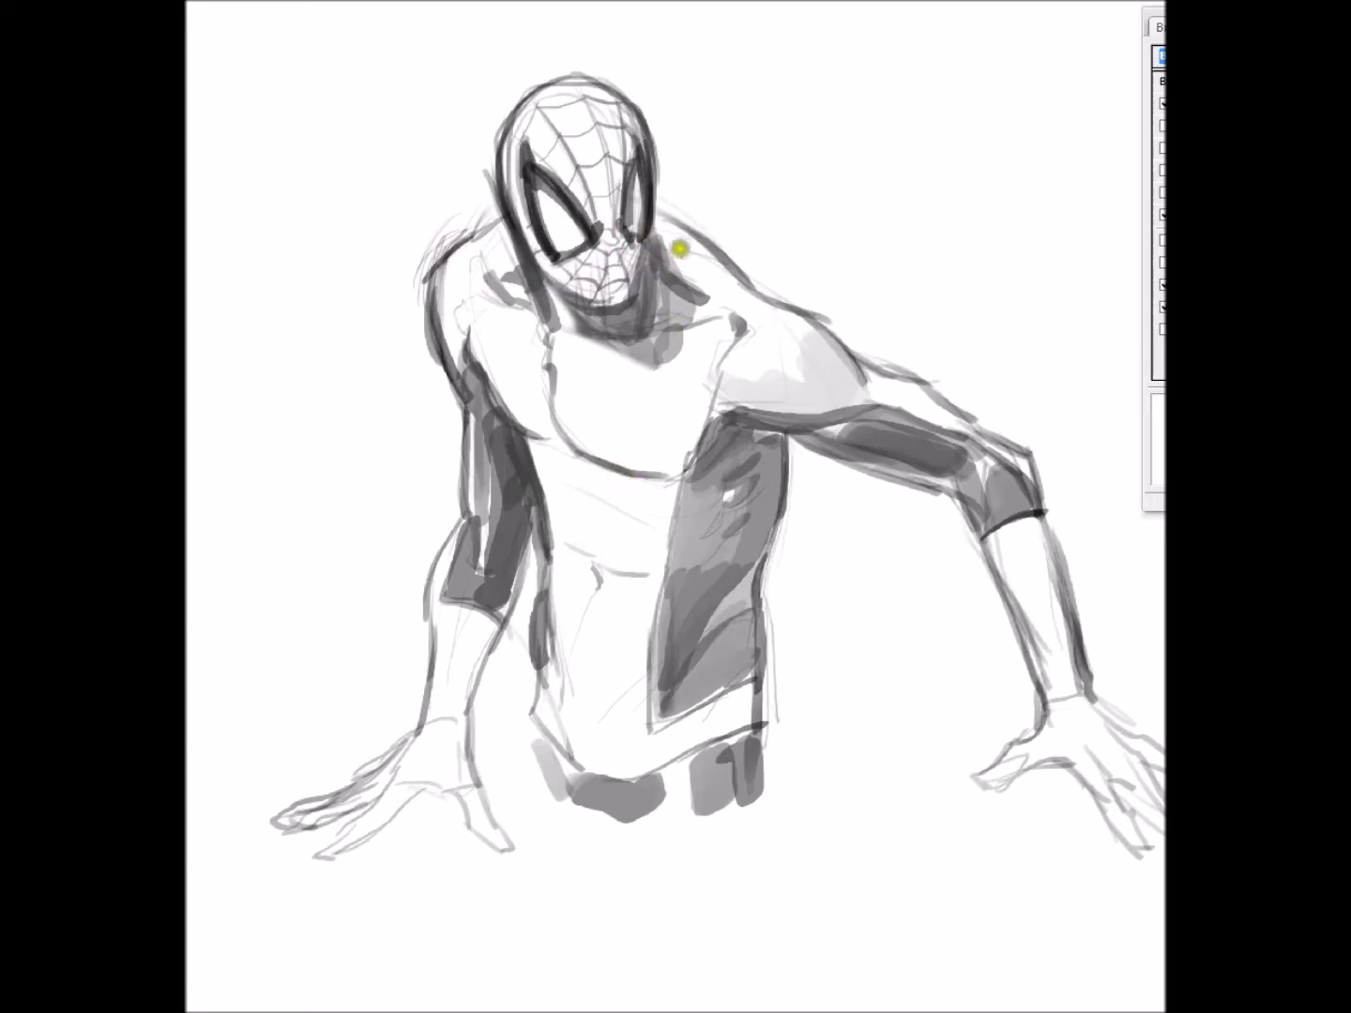
Darken the neck line, lighten the shoulder edge and start the chest centre line.
{"action": "mouse_move", "coordinate": [715, 259]}
{"action": "left_mouse_down"}
{"action": "mouse_move", "coordinate": [671, 243]}
{"action": "mouse_move", "coordinate": [676, 269]}
{"action": "mouse_move", "coordinate": [718, 274]}
{"action": "mouse_move", "coordinate": [808, 323]}
{"action": "mouse_move", "coordinate": [807, 352]}
{"action": "mouse_move", "coordinate": [892, 409]}
{"action": "mouse_move", "coordinate": [733, 353]}
{"action": "mouse_move", "coordinate": [886, 410]}
{"action": "left_mouse_up"}
{"action": "left_click_drag", "start_coordinate": [714, 385], "coordinate": [746, 413]}
{"action": "mouse_move", "coordinate": [706, 358]}
{"action": "left_mouse_down"}
{"action": "mouse_move", "coordinate": [680, 457]}
{"action": "mouse_move", "coordinate": [658, 474]}
{"action": "mouse_move", "coordinate": [628, 717]}
{"action": "left_mouse_up"}
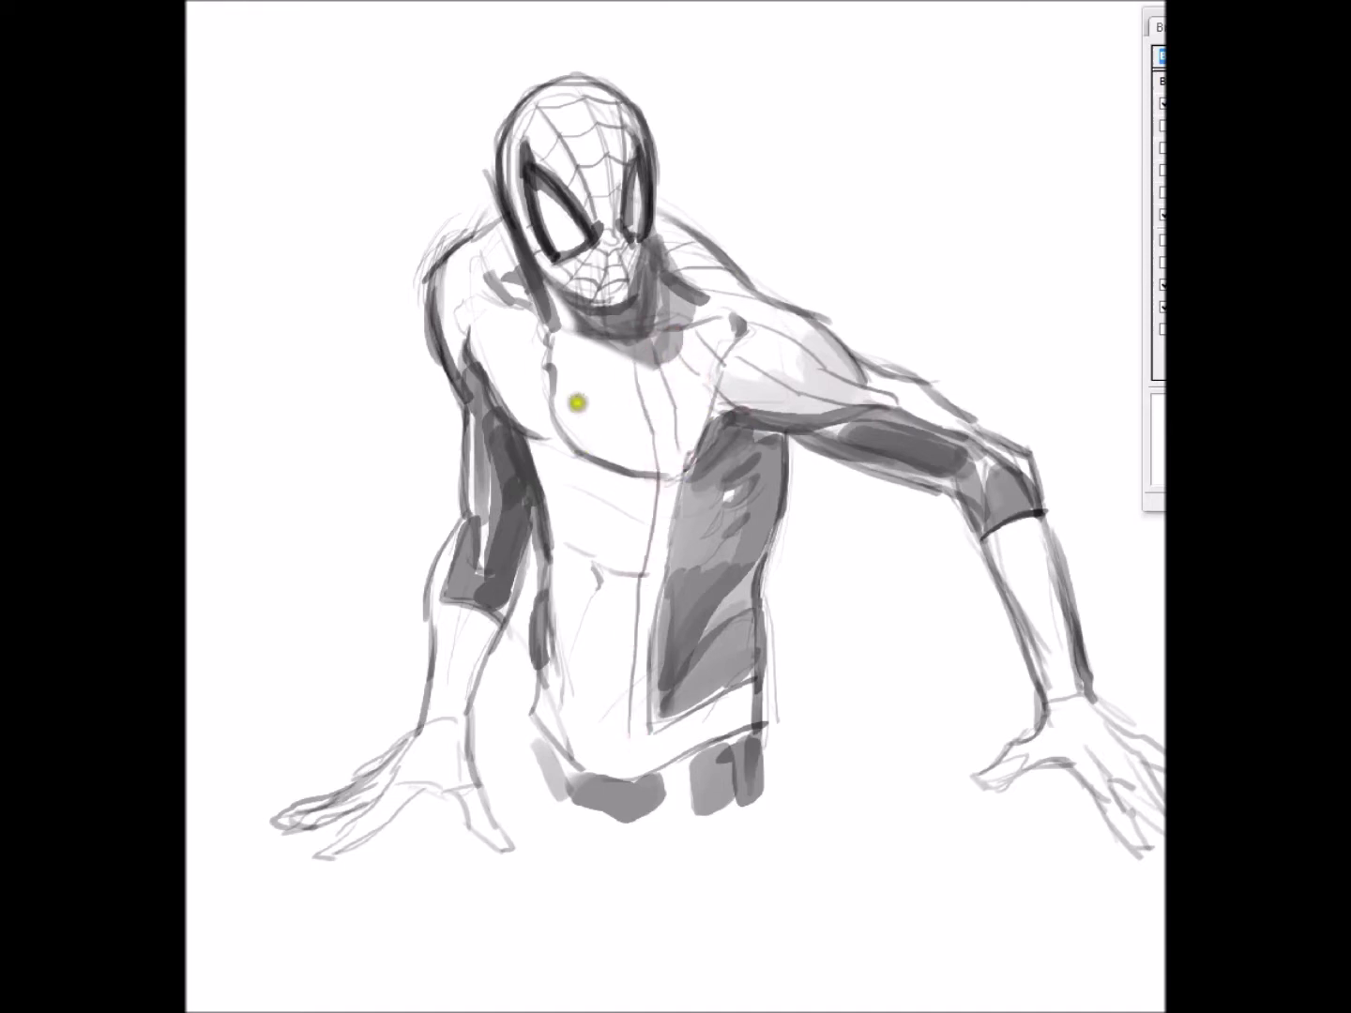
Draw four vertical web lines down the torso plus web strokes across the shoulder and chest.
{"action": "left_click_drag", "start_coordinate": [613, 350], "coordinate": [605, 708]}
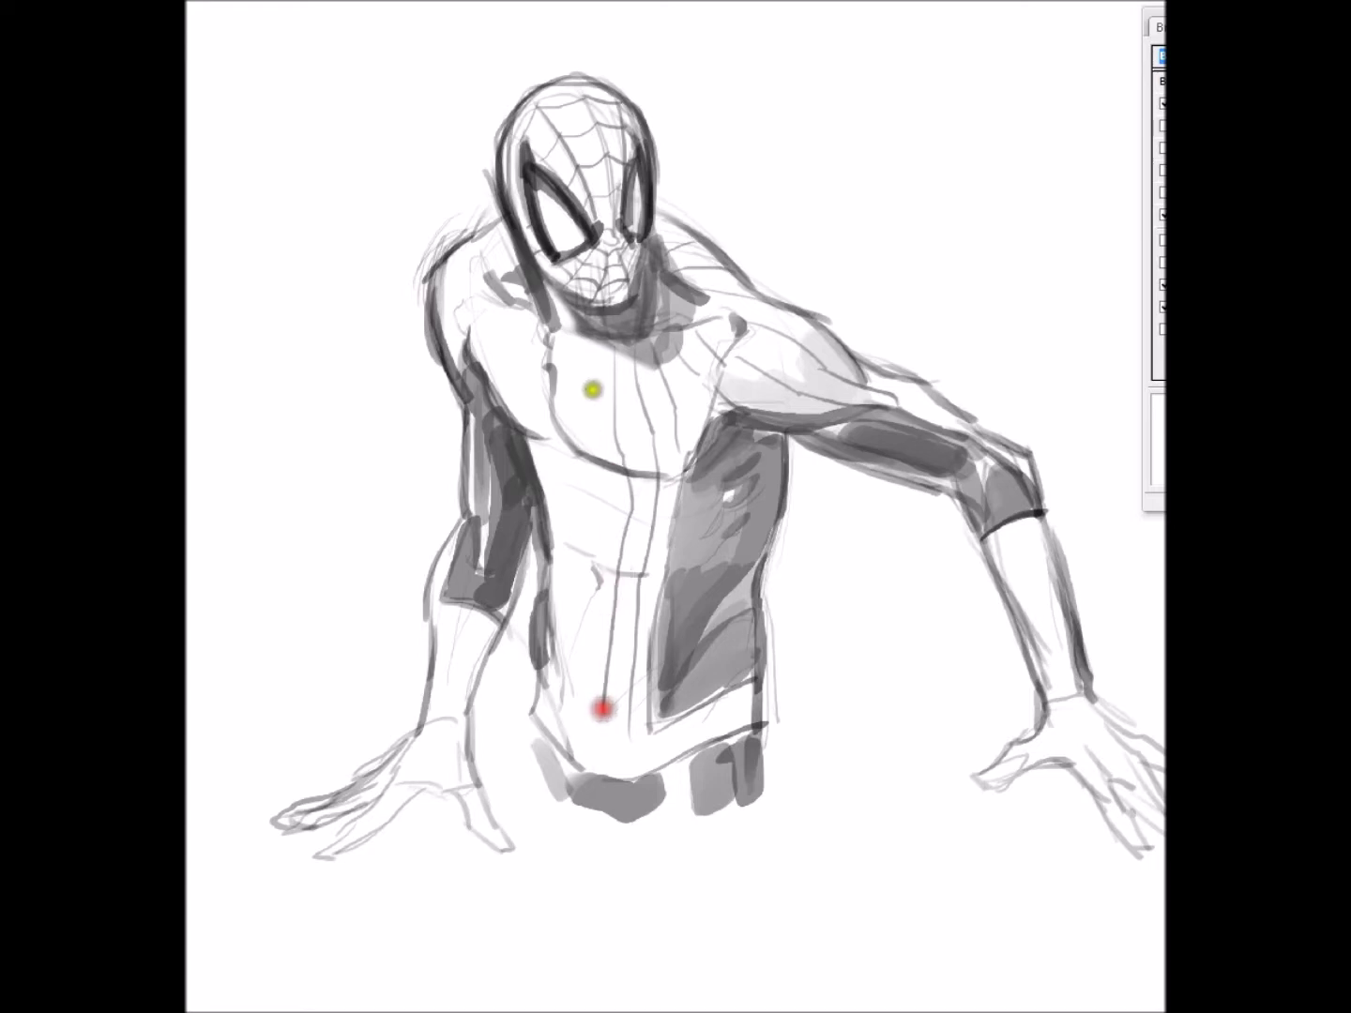
{"action": "mouse_move", "coordinate": [579, 336]}
{"action": "left_mouse_down"}
{"action": "mouse_move", "coordinate": [596, 459]}
{"action": "mouse_move", "coordinate": [597, 727]}
{"action": "left_mouse_up"}
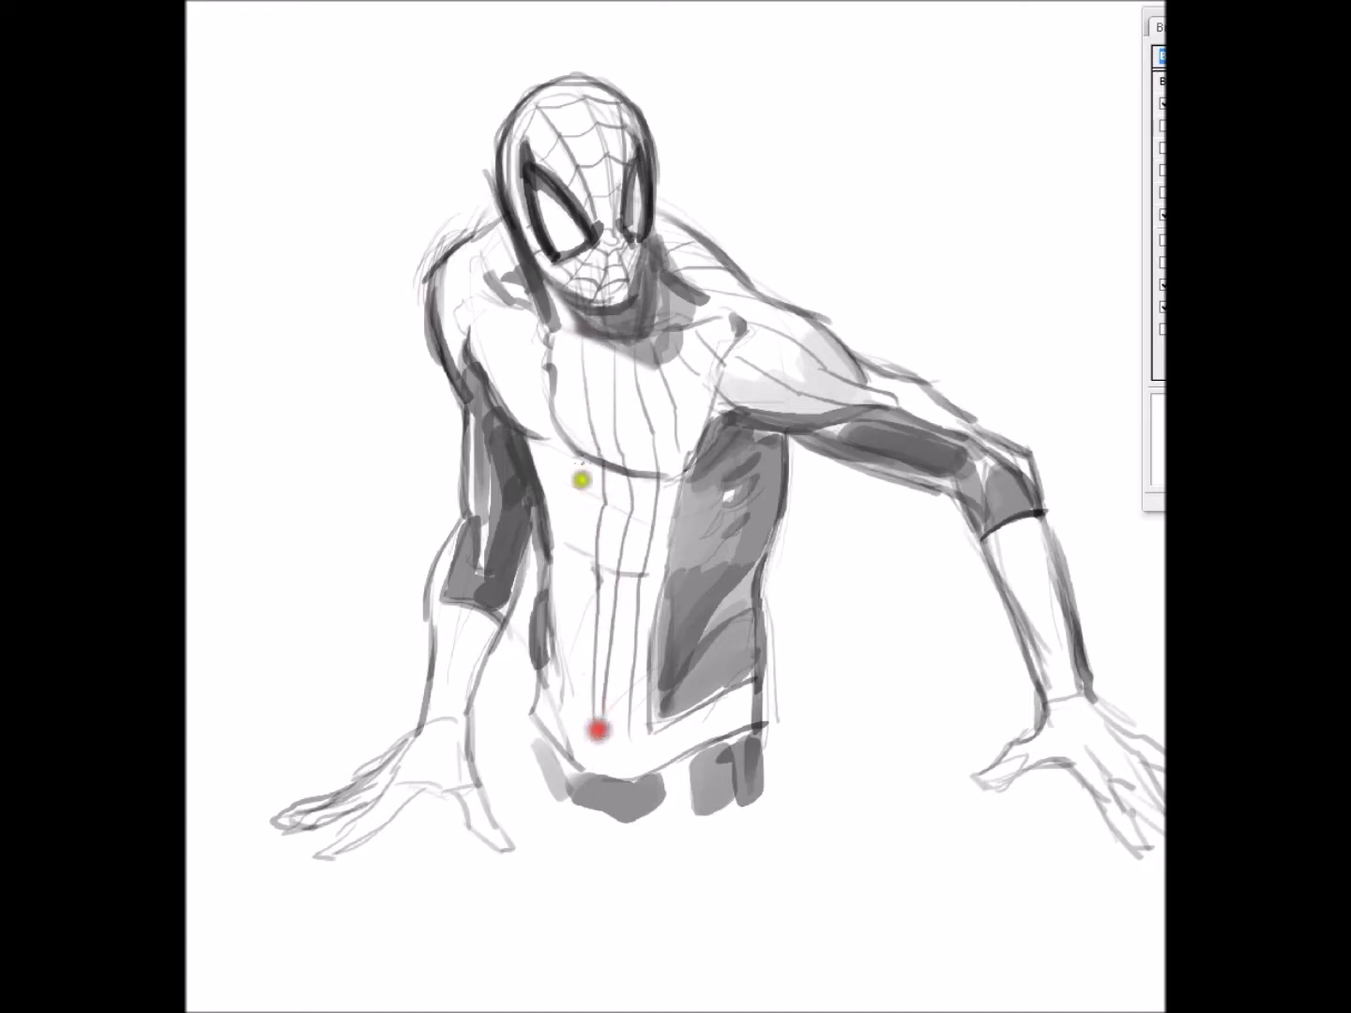
{"action": "mouse_move", "coordinate": [566, 343]}
{"action": "left_mouse_down"}
{"action": "mouse_move", "coordinate": [574, 638]}
{"action": "mouse_move", "coordinate": [605, 739]}
{"action": "left_mouse_up"}
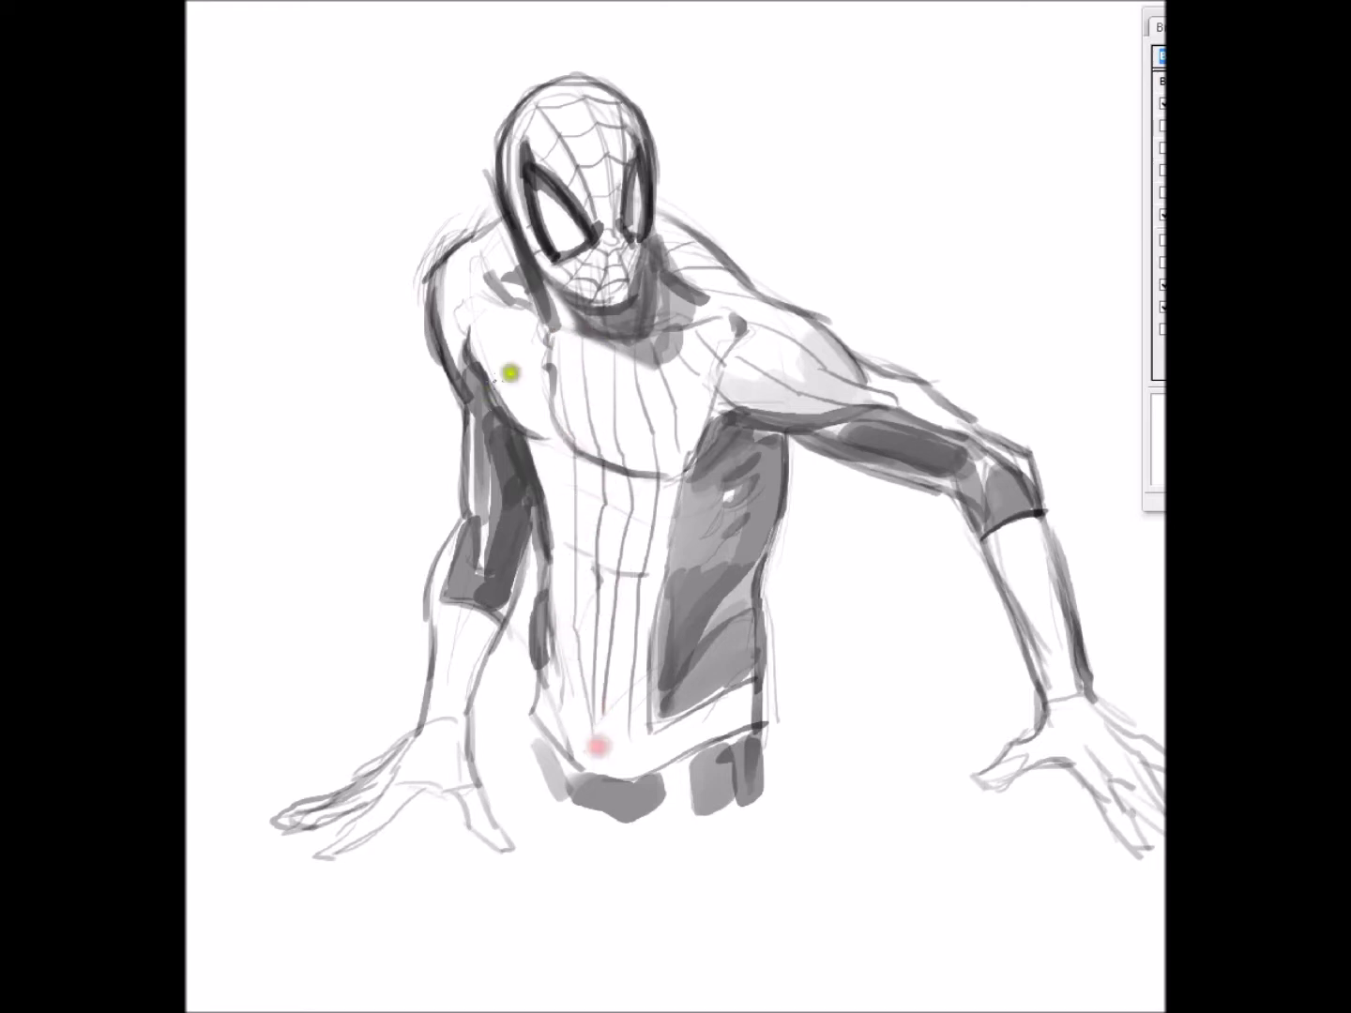
{"action": "left_click_drag", "start_coordinate": [527, 323], "coordinate": [566, 750]}
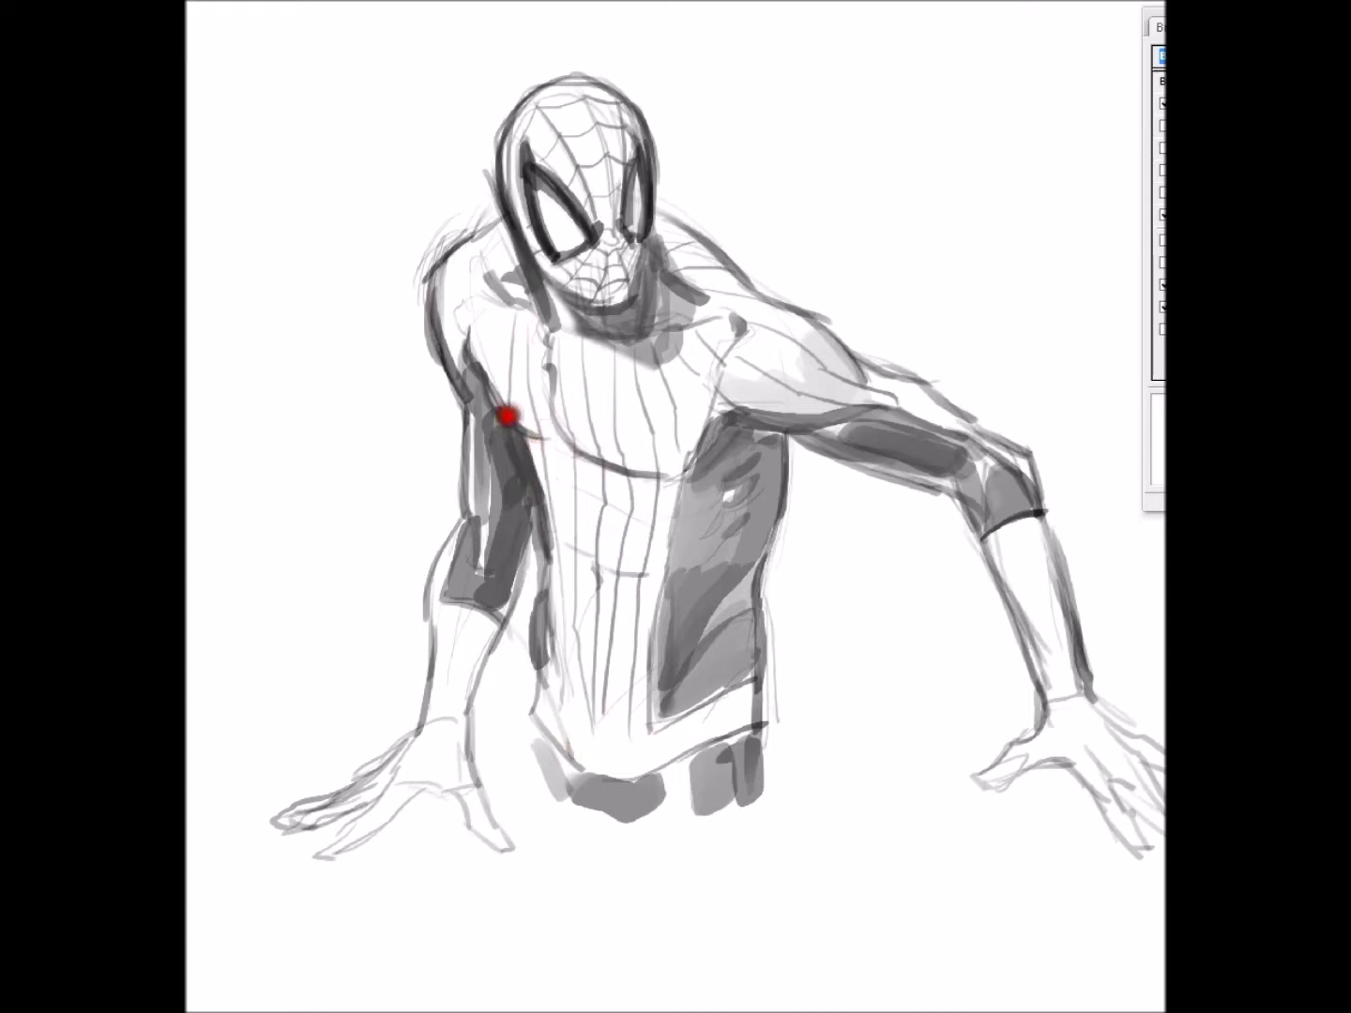
{"action": "mouse_move", "coordinate": [492, 332]}
{"action": "left_mouse_down"}
{"action": "mouse_move", "coordinate": [473, 271]}
{"action": "mouse_move", "coordinate": [452, 363]}
{"action": "mouse_move", "coordinate": [437, 292]}
{"action": "left_mouse_up"}
{"action": "left_click_drag", "start_coordinate": [519, 245], "coordinate": [481, 224]}
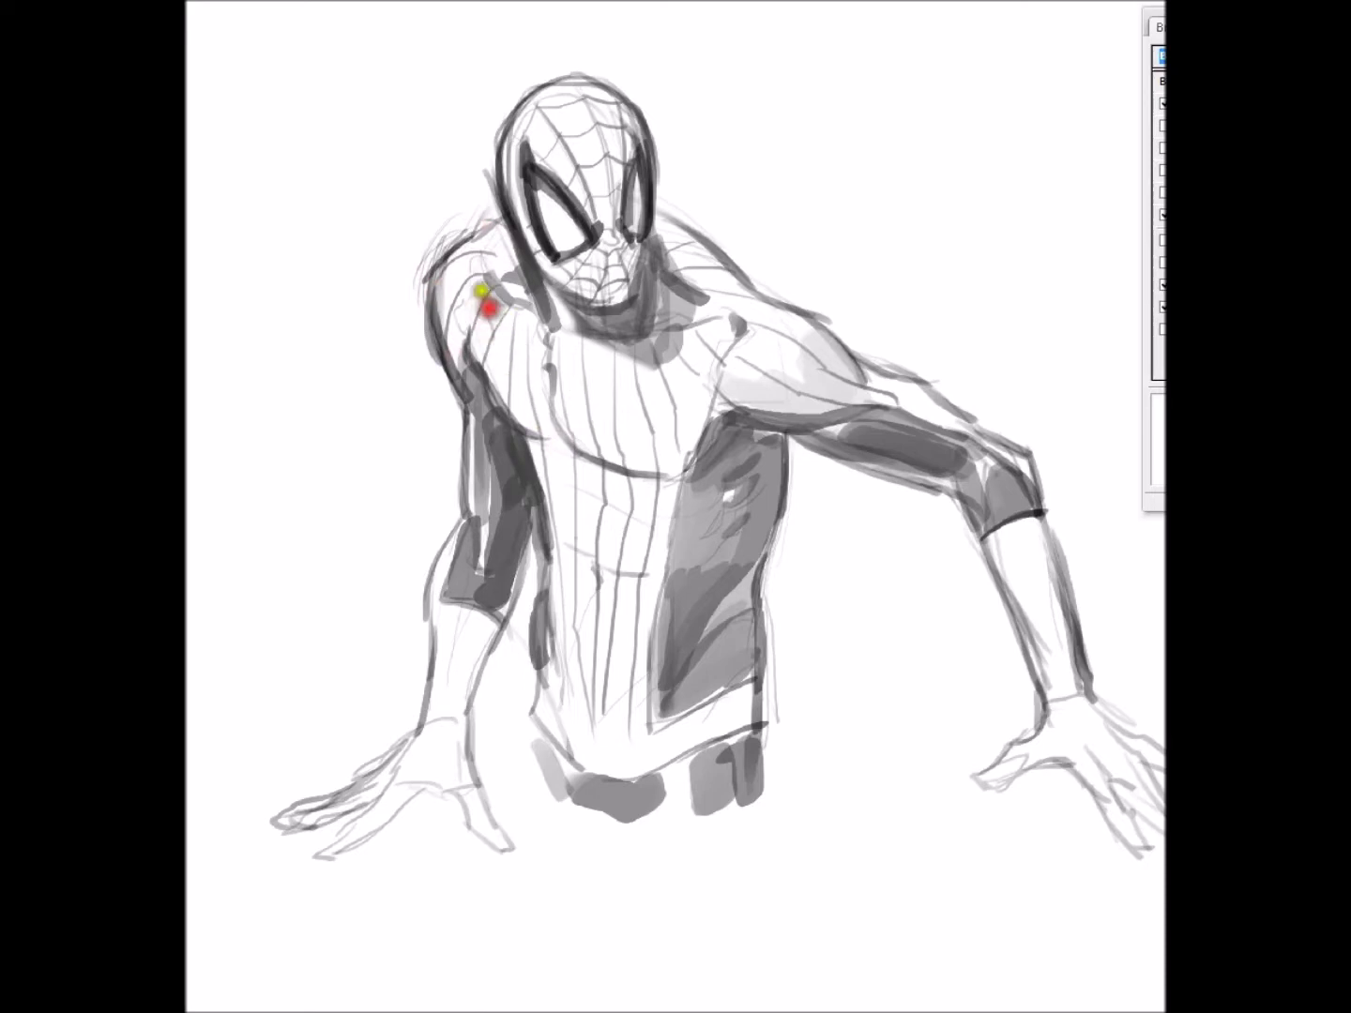
{"action": "left_click_drag", "start_coordinate": [512, 348], "coordinate": [614, 387]}
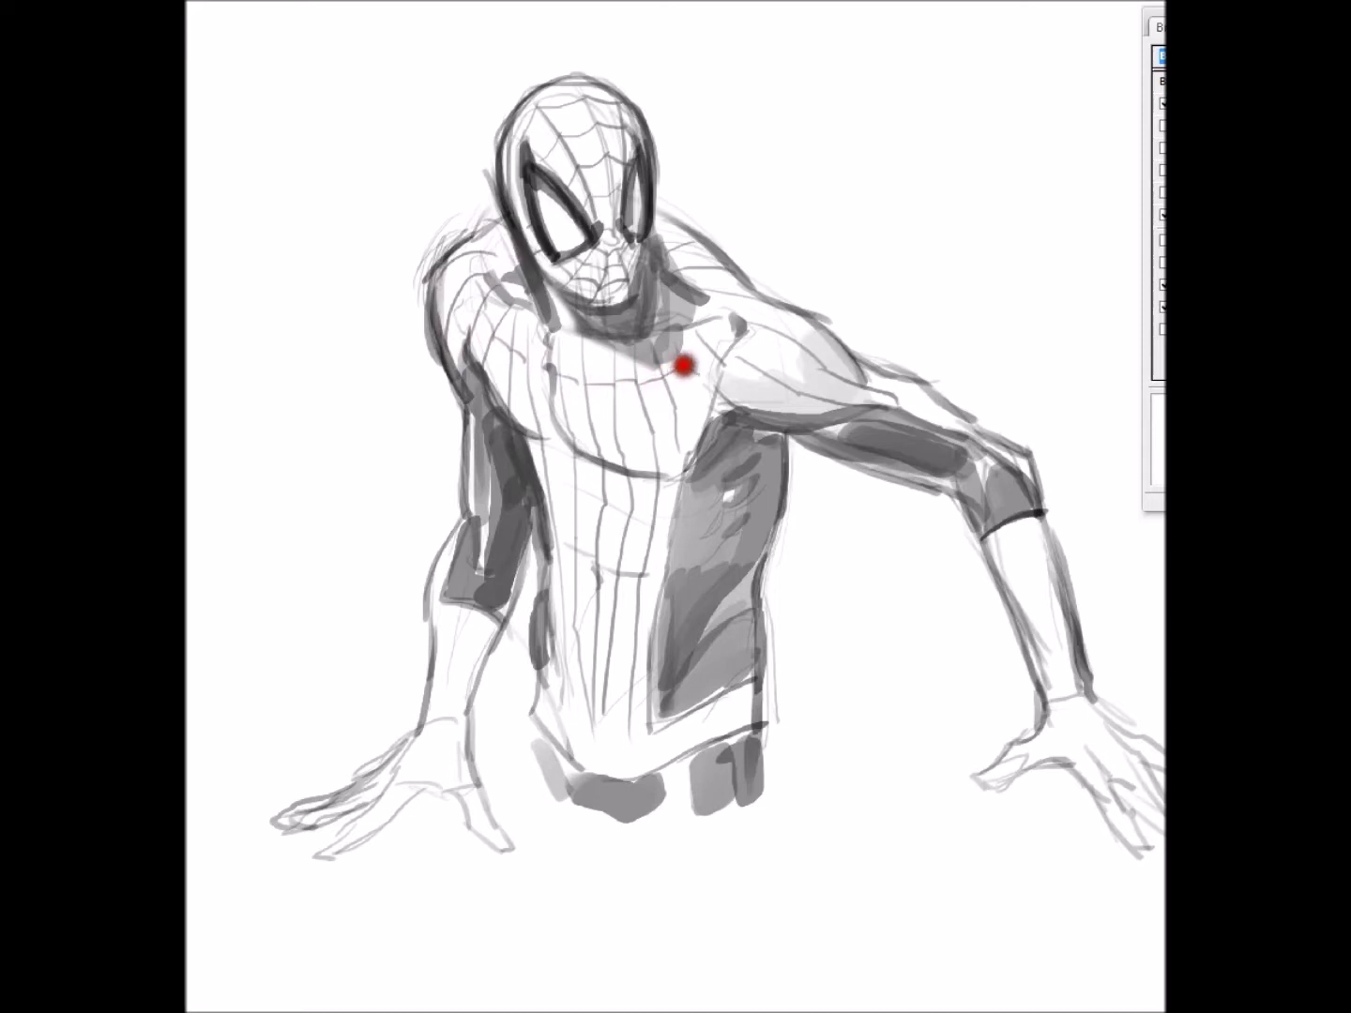
Redefine the shoulder contour and add web lines on both forearms, chest and lower abdomen.
{"action": "mouse_move", "coordinate": [770, 324]}
{"action": "left_mouse_down"}
{"action": "mouse_move", "coordinate": [755, 368]}
{"action": "mouse_move", "coordinate": [815, 309]}
{"action": "mouse_move", "coordinate": [775, 404]}
{"action": "mouse_move", "coordinate": [859, 361]}
{"action": "mouse_move", "coordinate": [863, 405]}
{"action": "mouse_move", "coordinate": [914, 392]}
{"action": "mouse_move", "coordinate": [890, 394]}
{"action": "mouse_move", "coordinate": [961, 437]}
{"action": "left_mouse_up"}
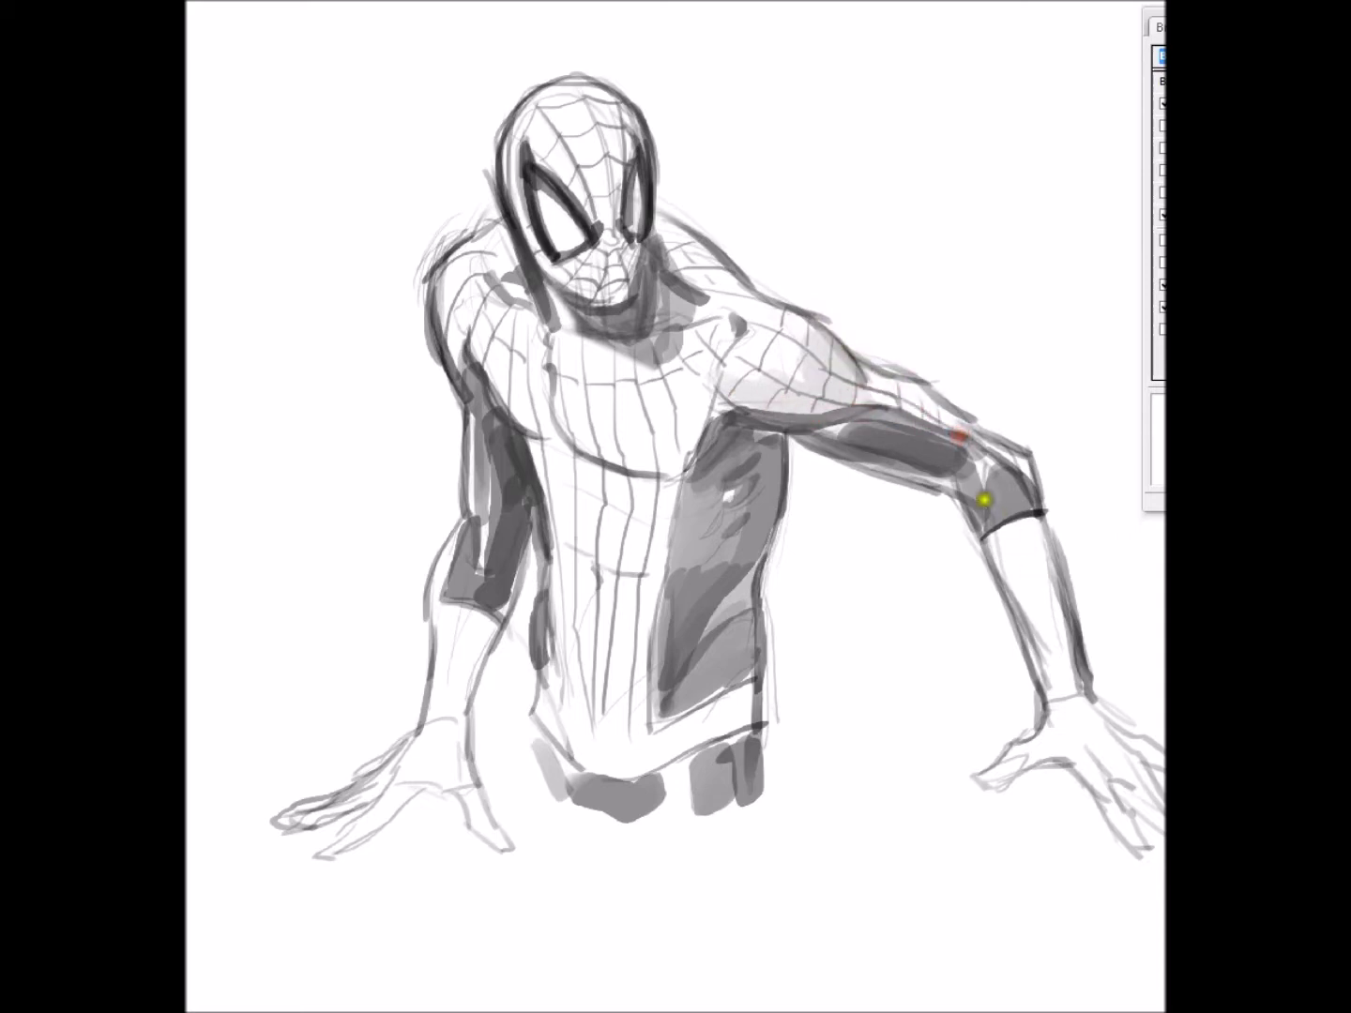
{"action": "mouse_move", "coordinate": [1002, 562]}
{"action": "left_mouse_down"}
{"action": "mouse_move", "coordinate": [1027, 531]}
{"action": "mouse_move", "coordinate": [999, 561]}
{"action": "mouse_move", "coordinate": [1062, 561]}
{"action": "mouse_move", "coordinate": [1065, 676]}
{"action": "left_mouse_up"}
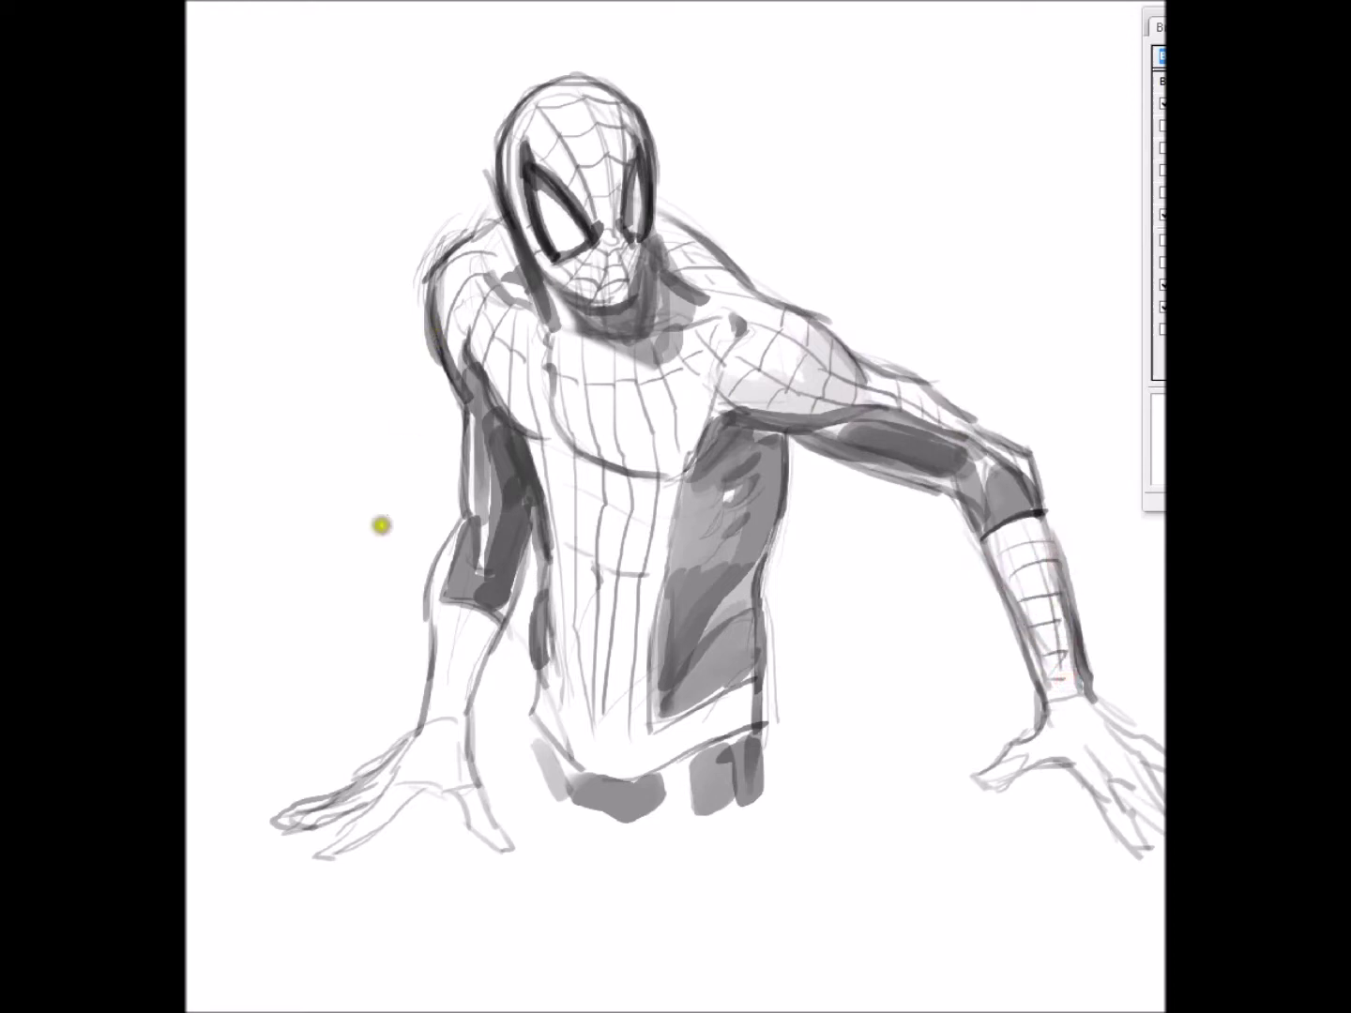
{"action": "mouse_move", "coordinate": [445, 641]}
{"action": "left_mouse_down"}
{"action": "mouse_move", "coordinate": [468, 705]}
{"action": "mouse_move", "coordinate": [465, 681]}
{"action": "left_mouse_up"}
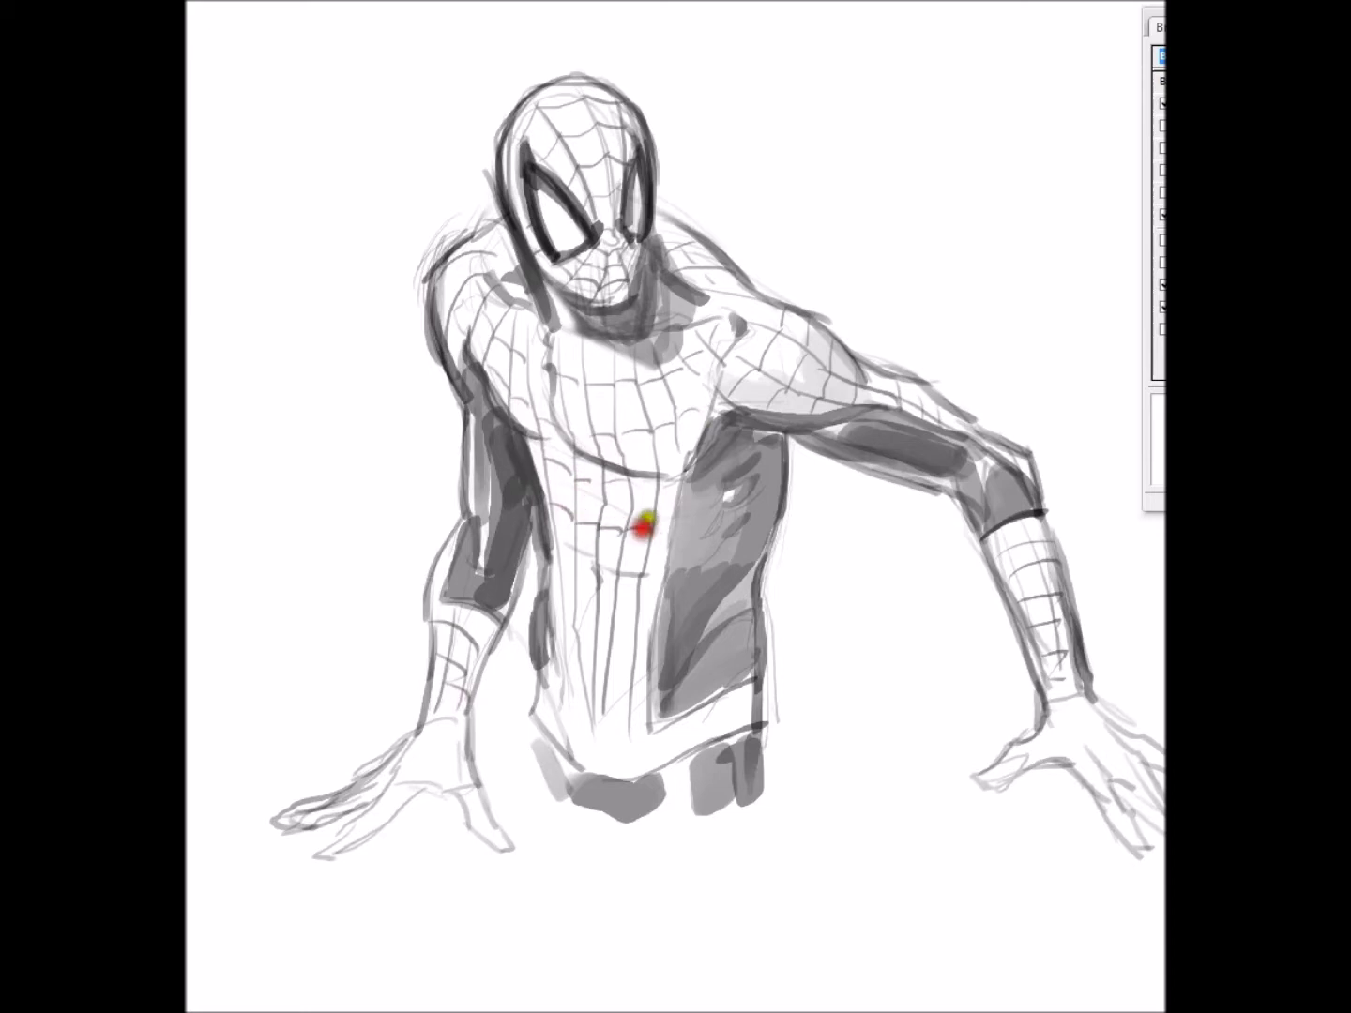
{"action": "mouse_move", "coordinate": [573, 568]}
{"action": "left_mouse_down"}
{"action": "mouse_move", "coordinate": [649, 578]}
{"action": "mouse_move", "coordinate": [551, 587]}
{"action": "mouse_move", "coordinate": [558, 630]}
{"action": "mouse_move", "coordinate": [655, 733]}
{"action": "left_mouse_up"}
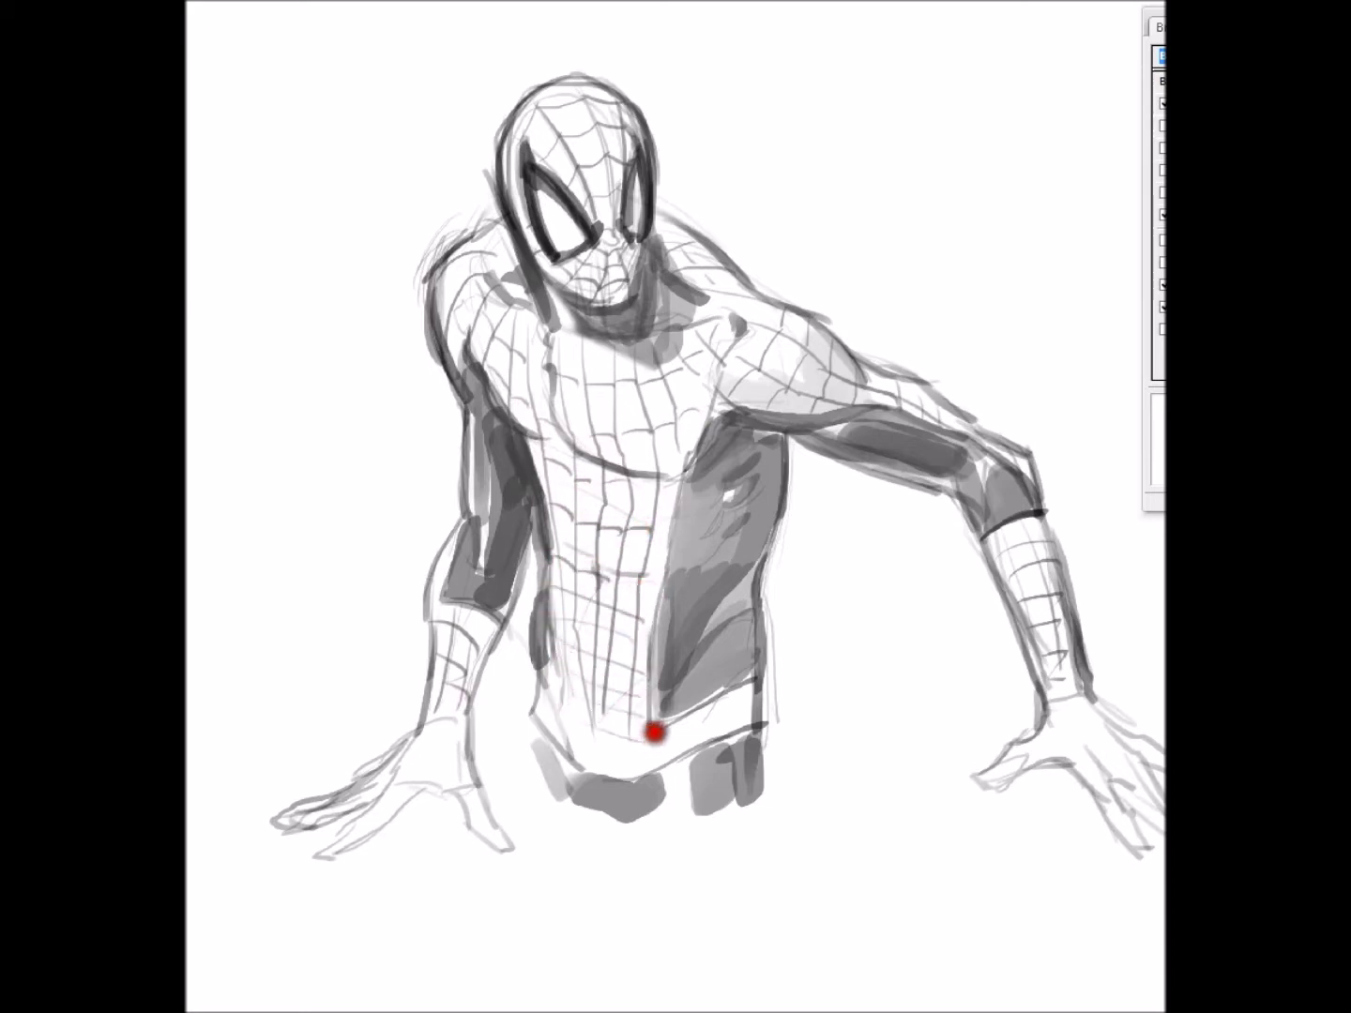
{"action": "mouse_move", "coordinate": [646, 743]}
{"action": "left_mouse_down"}
{"action": "mouse_move", "coordinate": [748, 715]}
{"action": "mouse_move", "coordinate": [685, 731]}
{"action": "mouse_move", "coordinate": [736, 702]}
{"action": "mouse_move", "coordinate": [761, 720]}
{"action": "left_mouse_up"}
Sketch the dark body strokes of the spider emblem on the chest.
{"action": "mouse_move", "coordinate": [547, 407]}
{"action": "left_mouse_down"}
{"action": "mouse_move", "coordinate": [559, 393]}
{"action": "mouse_move", "coordinate": [548, 413]}
{"action": "left_mouse_up"}
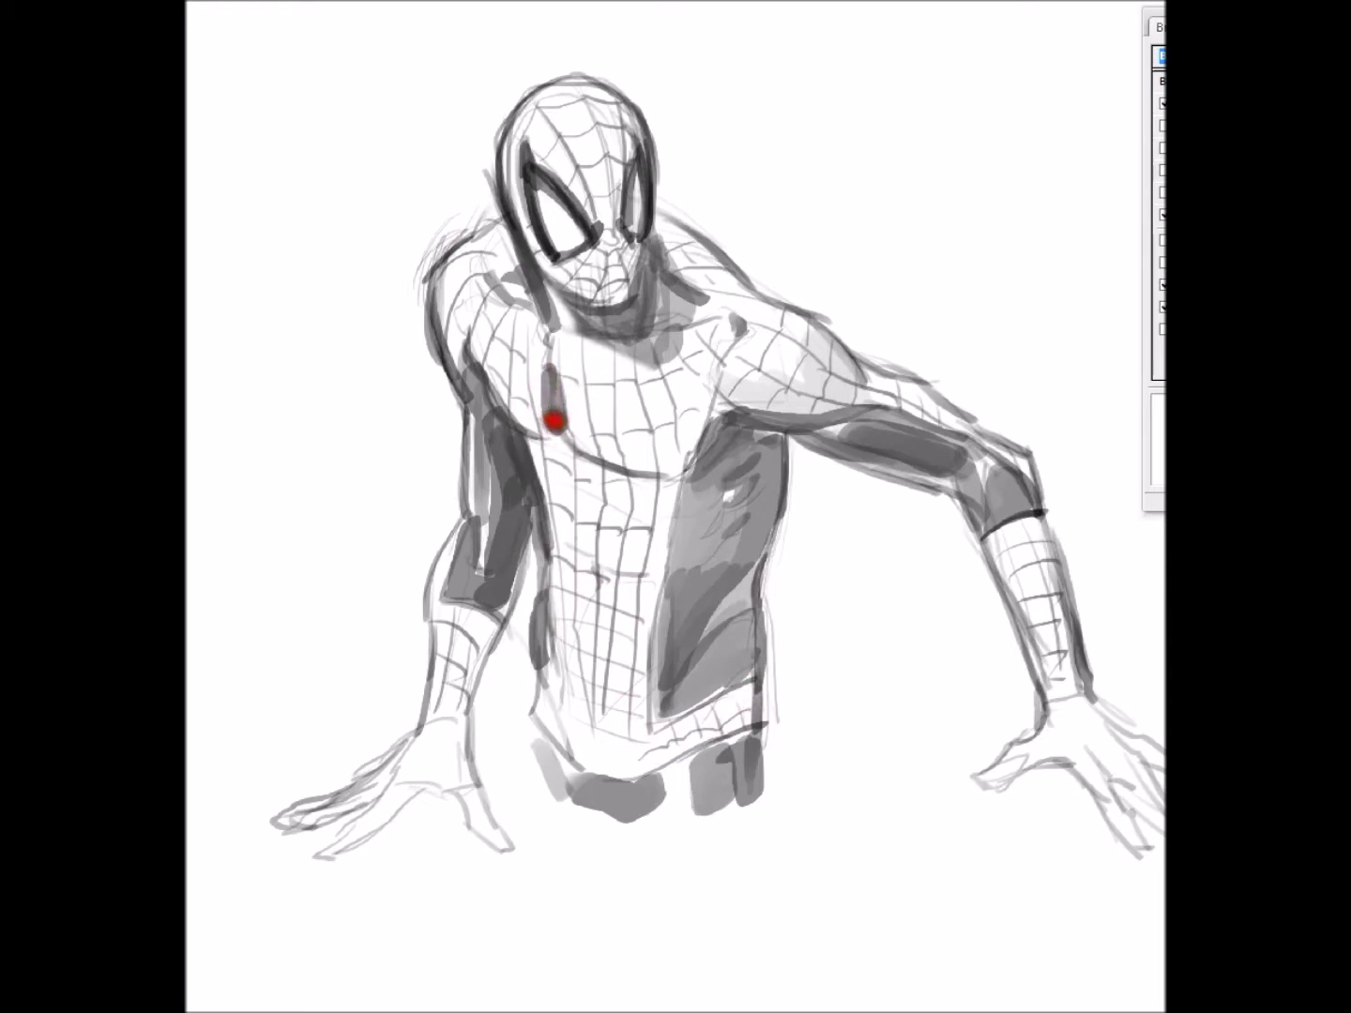
{"action": "mouse_move", "coordinate": [560, 439]}
{"action": "left_mouse_down"}
{"action": "mouse_move", "coordinate": [563, 482]}
{"action": "mouse_move", "coordinate": [566, 458]}
{"action": "left_mouse_up"}
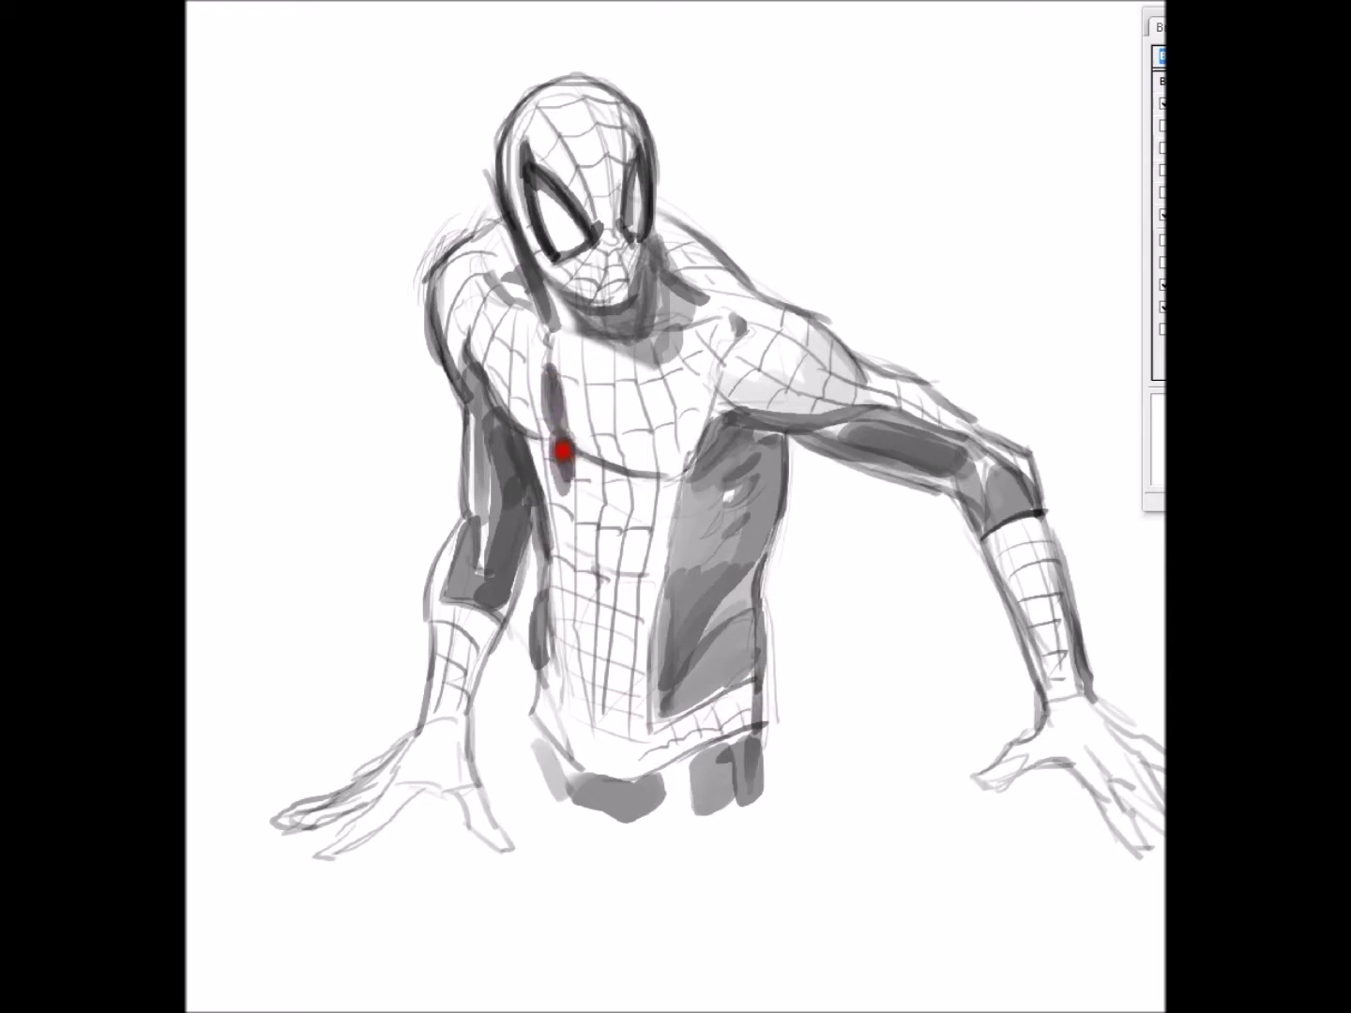
{"action": "left_click_drag", "start_coordinate": [584, 465], "coordinate": [594, 522]}
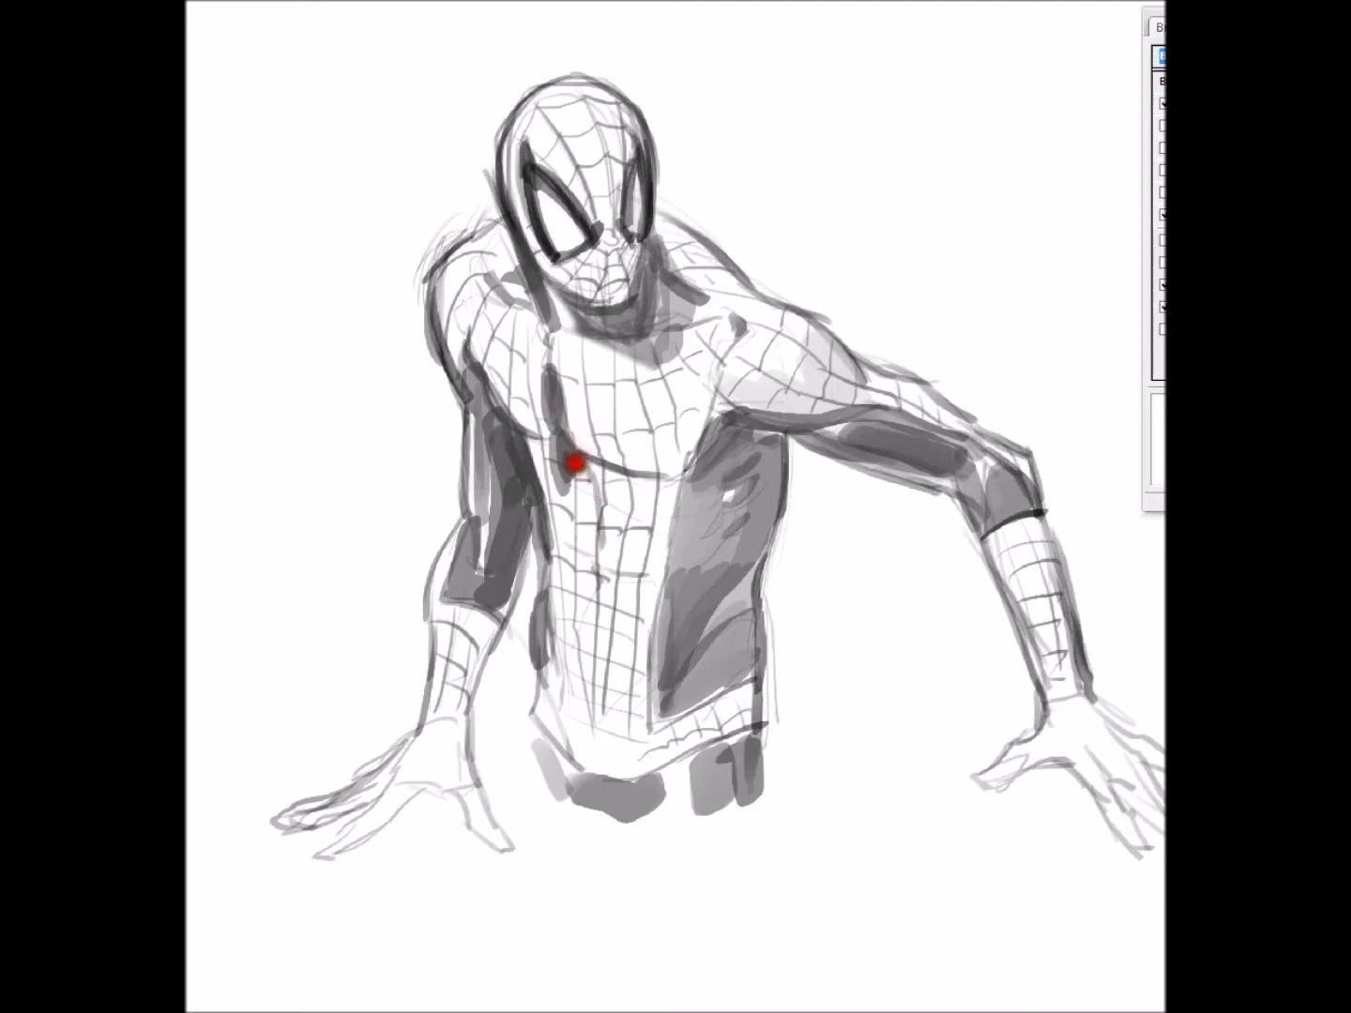
{"action": "left_click_drag", "start_coordinate": [564, 447], "coordinate": [608, 519]}
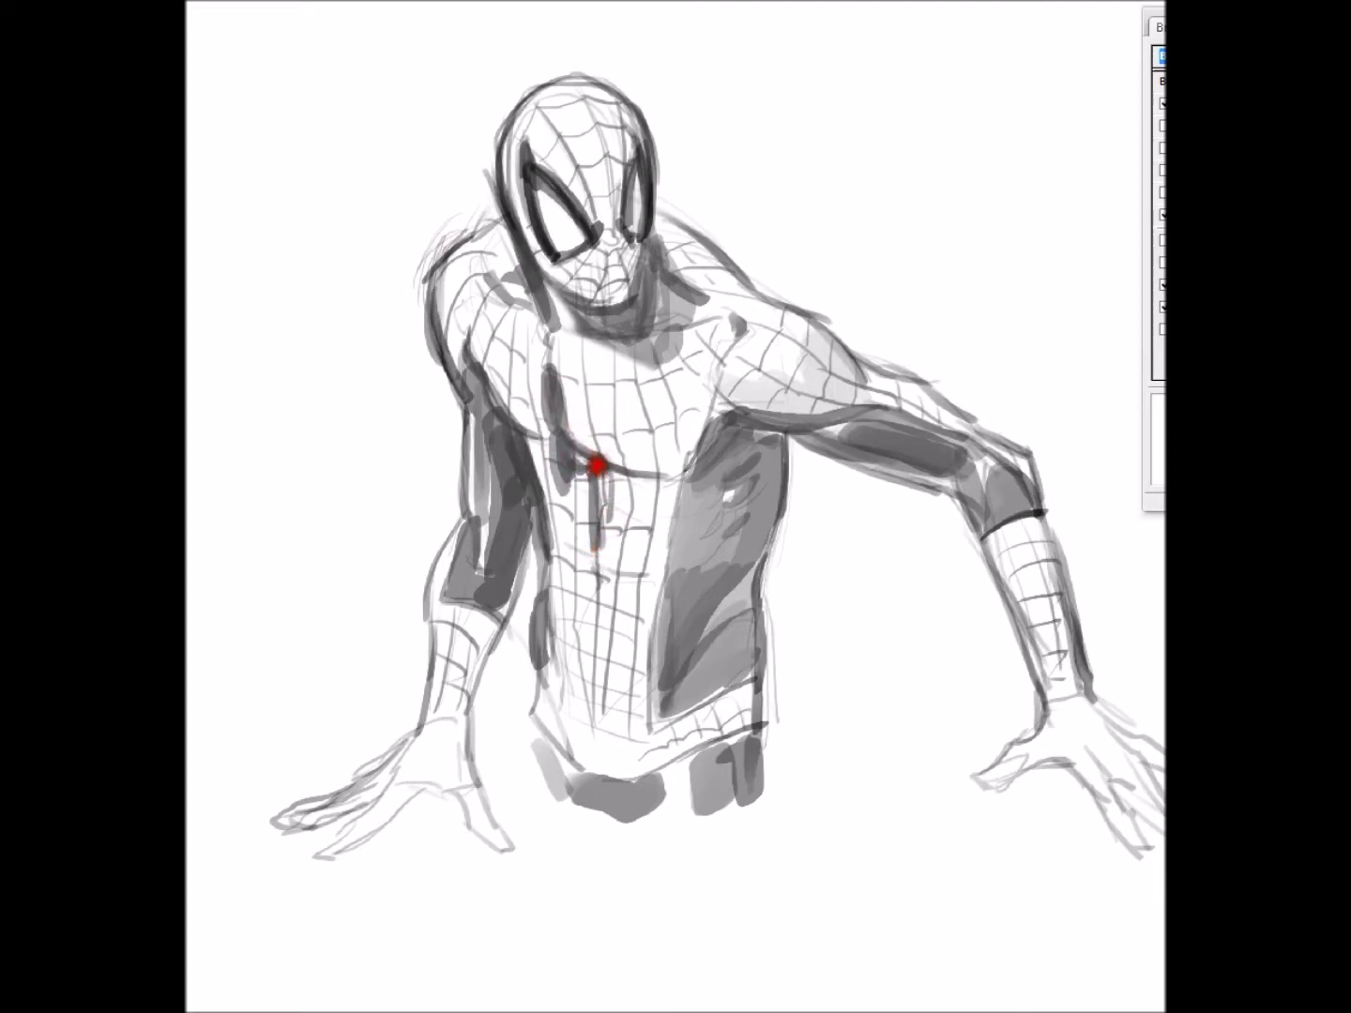
{"action": "mouse_move", "coordinate": [554, 455]}
{"action": "left_mouse_down"}
{"action": "mouse_move", "coordinate": [561, 526]}
{"action": "mouse_move", "coordinate": [543, 451]}
{"action": "left_mouse_up"}
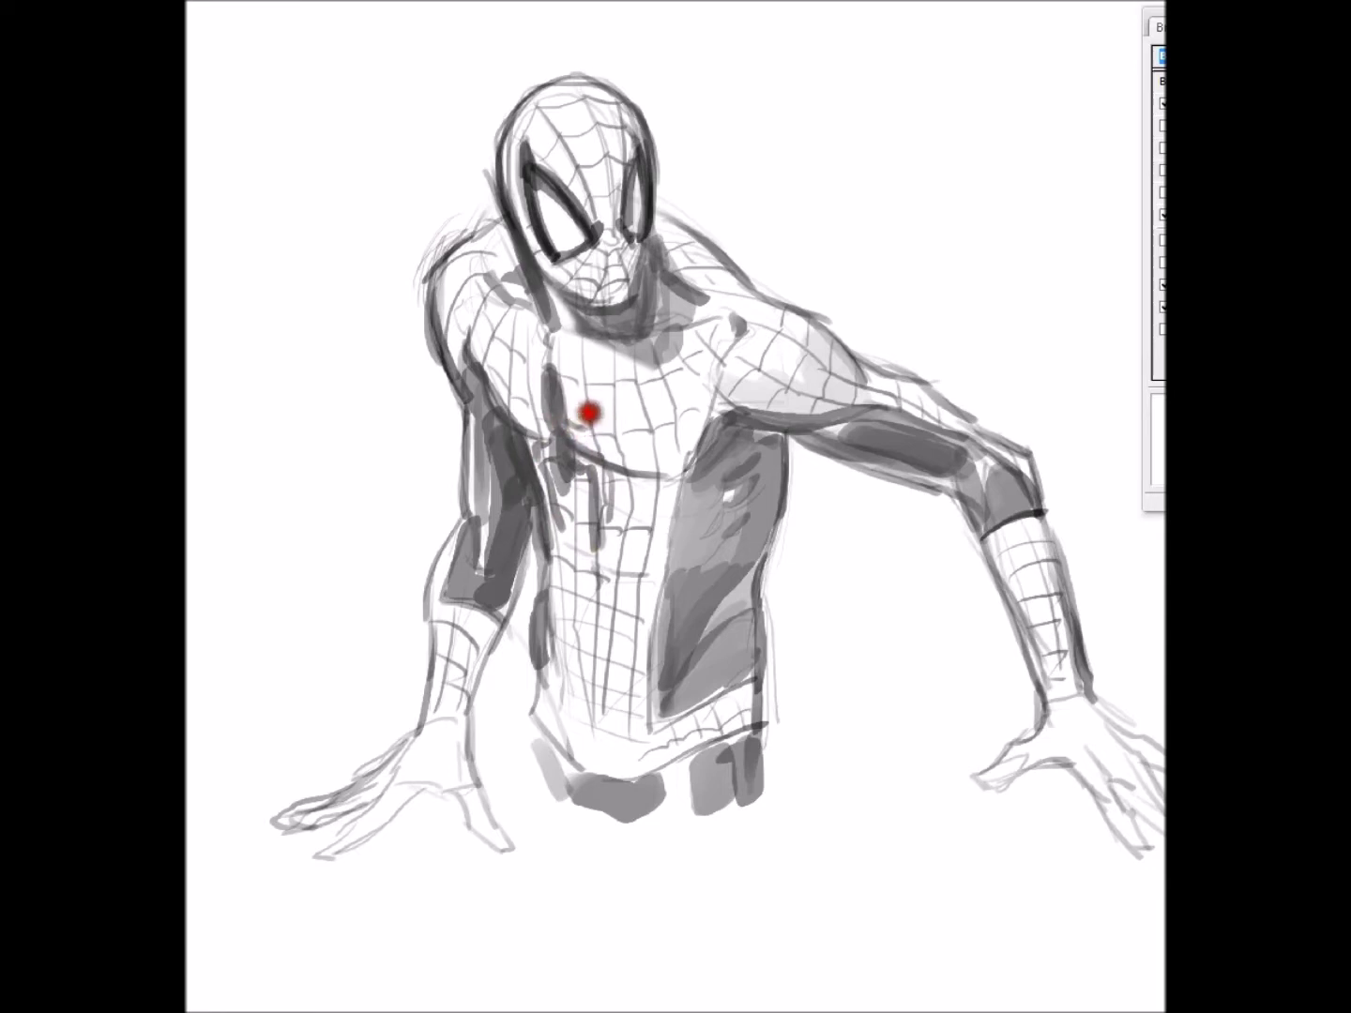
Add the emblem's curved legs, then lighten the shading around the mouth, neck and shoulder.
{"action": "mouse_move", "coordinate": [597, 355]}
{"action": "left_mouse_down"}
{"action": "mouse_move", "coordinate": [596, 405]}
{"action": "mouse_move", "coordinate": [570, 380]}
{"action": "left_mouse_up"}
{"action": "mouse_move", "coordinate": [516, 315]}
{"action": "left_mouse_down"}
{"action": "mouse_move", "coordinate": [552, 430]}
{"action": "mouse_move", "coordinate": [535, 419]}
{"action": "left_mouse_up"}
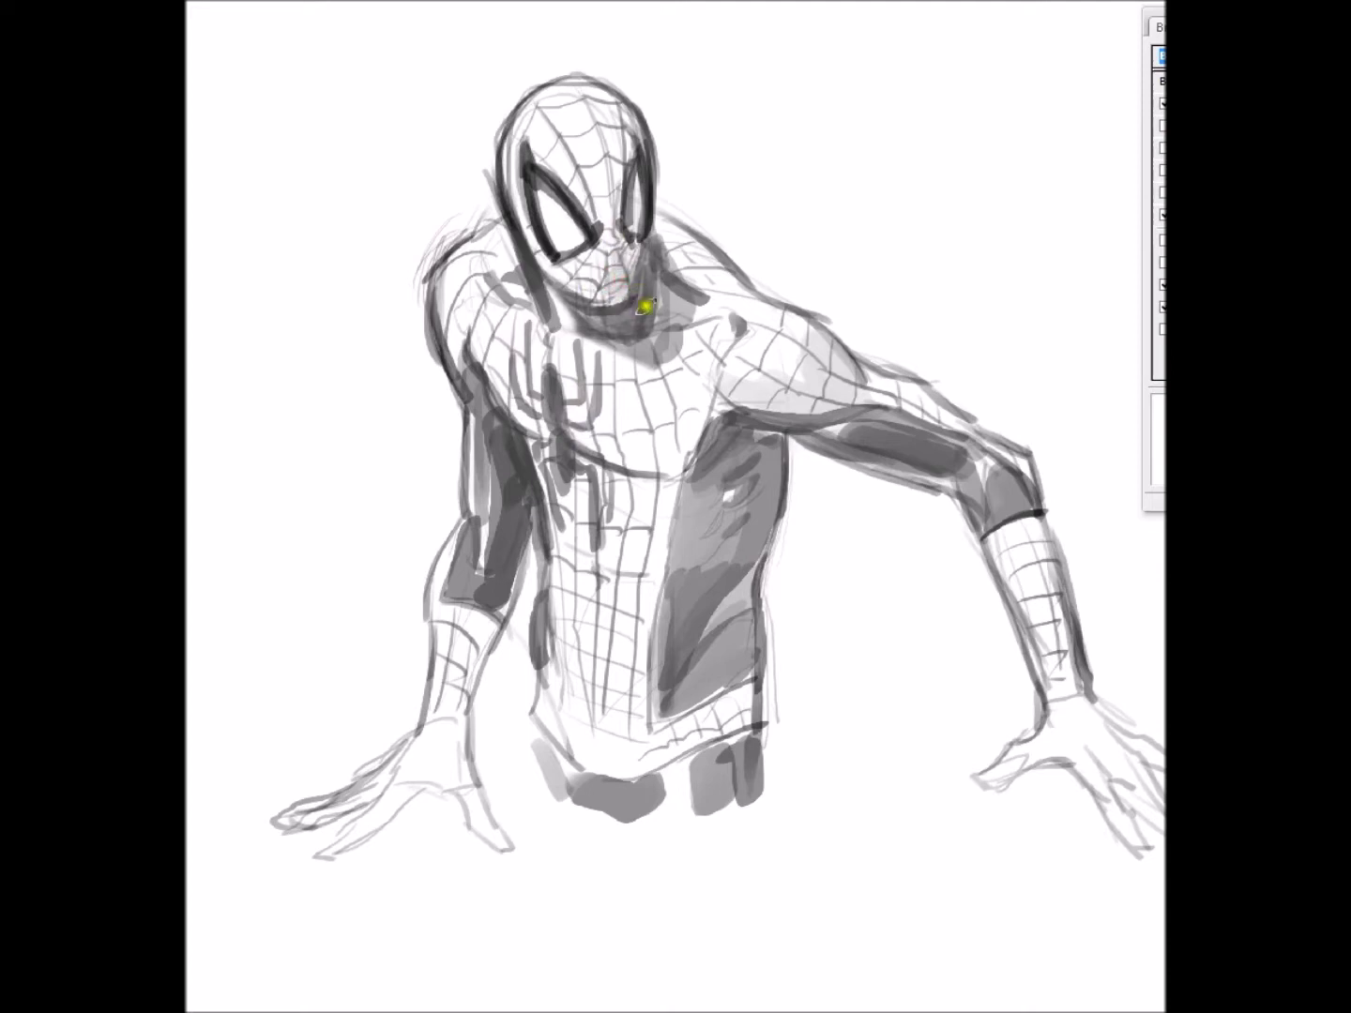
{"action": "mouse_move", "coordinate": [605, 288]}
{"action": "left_mouse_down"}
{"action": "mouse_move", "coordinate": [620, 277]}
{"action": "mouse_move", "coordinate": [619, 120]}
{"action": "mouse_move", "coordinate": [619, 136]}
{"action": "mouse_move", "coordinate": [564, 113]}
{"action": "mouse_move", "coordinate": [568, 66]}
{"action": "mouse_move", "coordinate": [597, 173]}
{"action": "mouse_move", "coordinate": [605, 271]}
{"action": "mouse_move", "coordinate": [618, 122]}
{"action": "mouse_move", "coordinate": [621, 233]}
{"action": "mouse_move", "coordinate": [586, 96]}
{"action": "left_mouse_up"}
{"action": "mouse_move", "coordinate": [759, 321]}
{"action": "left_mouse_down"}
{"action": "mouse_move", "coordinate": [704, 300]}
{"action": "mouse_move", "coordinate": [675, 220]}
{"action": "mouse_move", "coordinate": [799, 414]}
{"action": "mouse_move", "coordinate": [741, 309]}
{"action": "mouse_move", "coordinate": [850, 399]}
{"action": "mouse_move", "coordinate": [739, 308]}
{"action": "mouse_move", "coordinate": [737, 401]}
{"action": "mouse_move", "coordinate": [700, 416]}
{"action": "mouse_move", "coordinate": [712, 451]}
{"action": "mouse_move", "coordinate": [663, 435]}
{"action": "mouse_move", "coordinate": [644, 462]}
{"action": "mouse_move", "coordinate": [663, 447]}
{"action": "mouse_move", "coordinate": [630, 452]}
{"action": "mouse_move", "coordinate": [664, 672]}
{"action": "mouse_move", "coordinate": [610, 738]}
{"action": "mouse_move", "coordinate": [628, 666]}
{"action": "mouse_move", "coordinate": [655, 755]}
{"action": "mouse_move", "coordinate": [654, 735]}
{"action": "mouse_move", "coordinate": [748, 715]}
{"action": "mouse_move", "coordinate": [638, 604]}
{"action": "mouse_move", "coordinate": [689, 448]}
{"action": "left_mouse_up"}
Shade both forearms, wrists and hands in grey.
{"action": "mouse_move", "coordinate": [458, 664]}
{"action": "left_mouse_down"}
{"action": "mouse_move", "coordinate": [485, 605]}
{"action": "mouse_move", "coordinate": [452, 728]}
{"action": "mouse_move", "coordinate": [502, 636]}
{"action": "left_mouse_up"}
{"action": "mouse_move", "coordinate": [1037, 635]}
{"action": "left_mouse_down"}
{"action": "mouse_move", "coordinate": [1019, 546]}
{"action": "mouse_move", "coordinate": [1073, 638]}
{"action": "mouse_move", "coordinate": [1091, 761]}
{"action": "mouse_move", "coordinate": [1134, 827]}
{"action": "left_mouse_up"}
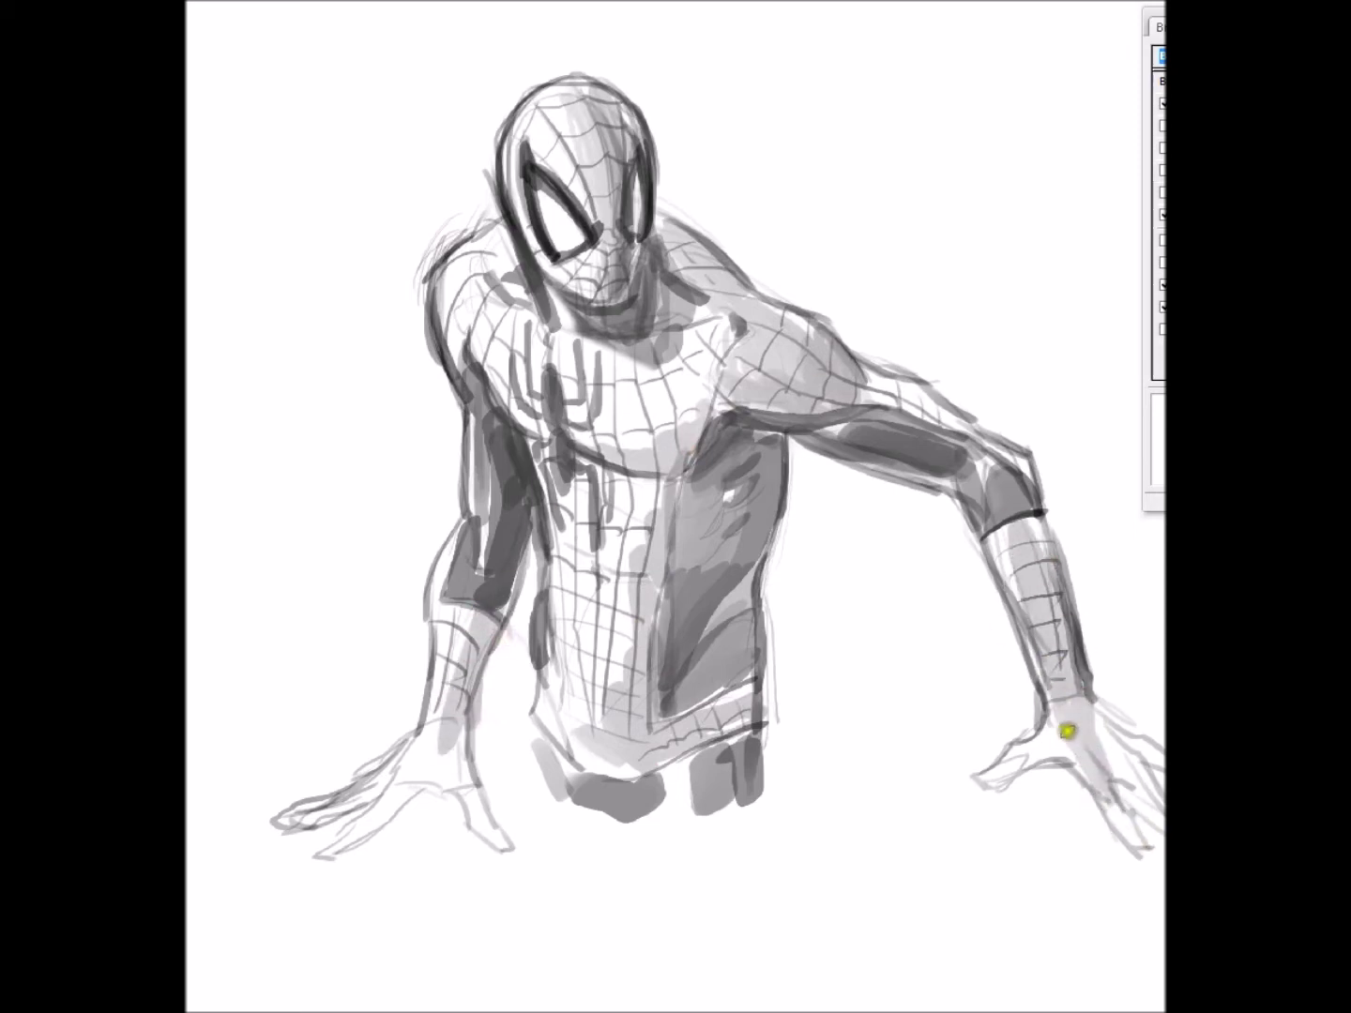
{"action": "mouse_move", "coordinate": [1063, 724]}
{"action": "left_mouse_down"}
{"action": "mouse_move", "coordinate": [1061, 703]}
{"action": "mouse_move", "coordinate": [1102, 760]}
{"action": "mouse_move", "coordinate": [1044, 727]}
{"action": "mouse_move", "coordinate": [1110, 740]}
{"action": "mouse_move", "coordinate": [1111, 823]}
{"action": "mouse_move", "coordinate": [1134, 769]}
{"action": "left_mouse_up"}
{"action": "left_click_drag", "start_coordinate": [1037, 741], "coordinate": [999, 760]}
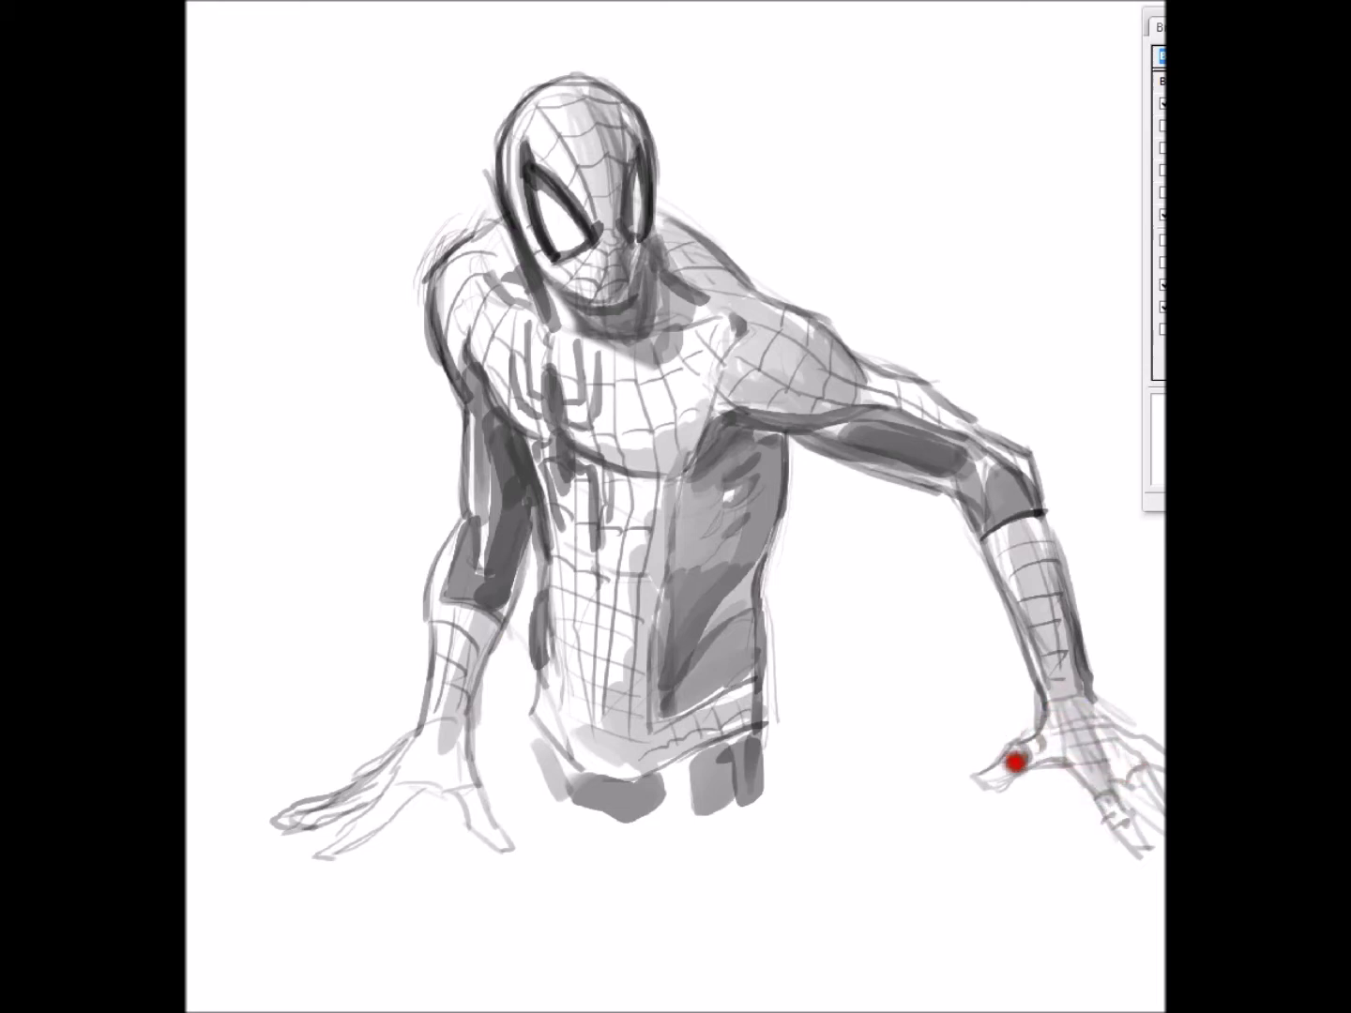
{"action": "mouse_move", "coordinate": [422, 778]}
{"action": "left_mouse_down"}
{"action": "mouse_move", "coordinate": [445, 719]}
{"action": "mouse_move", "coordinate": [428, 779]}
{"action": "mouse_move", "coordinate": [486, 815]}
{"action": "left_mouse_up"}
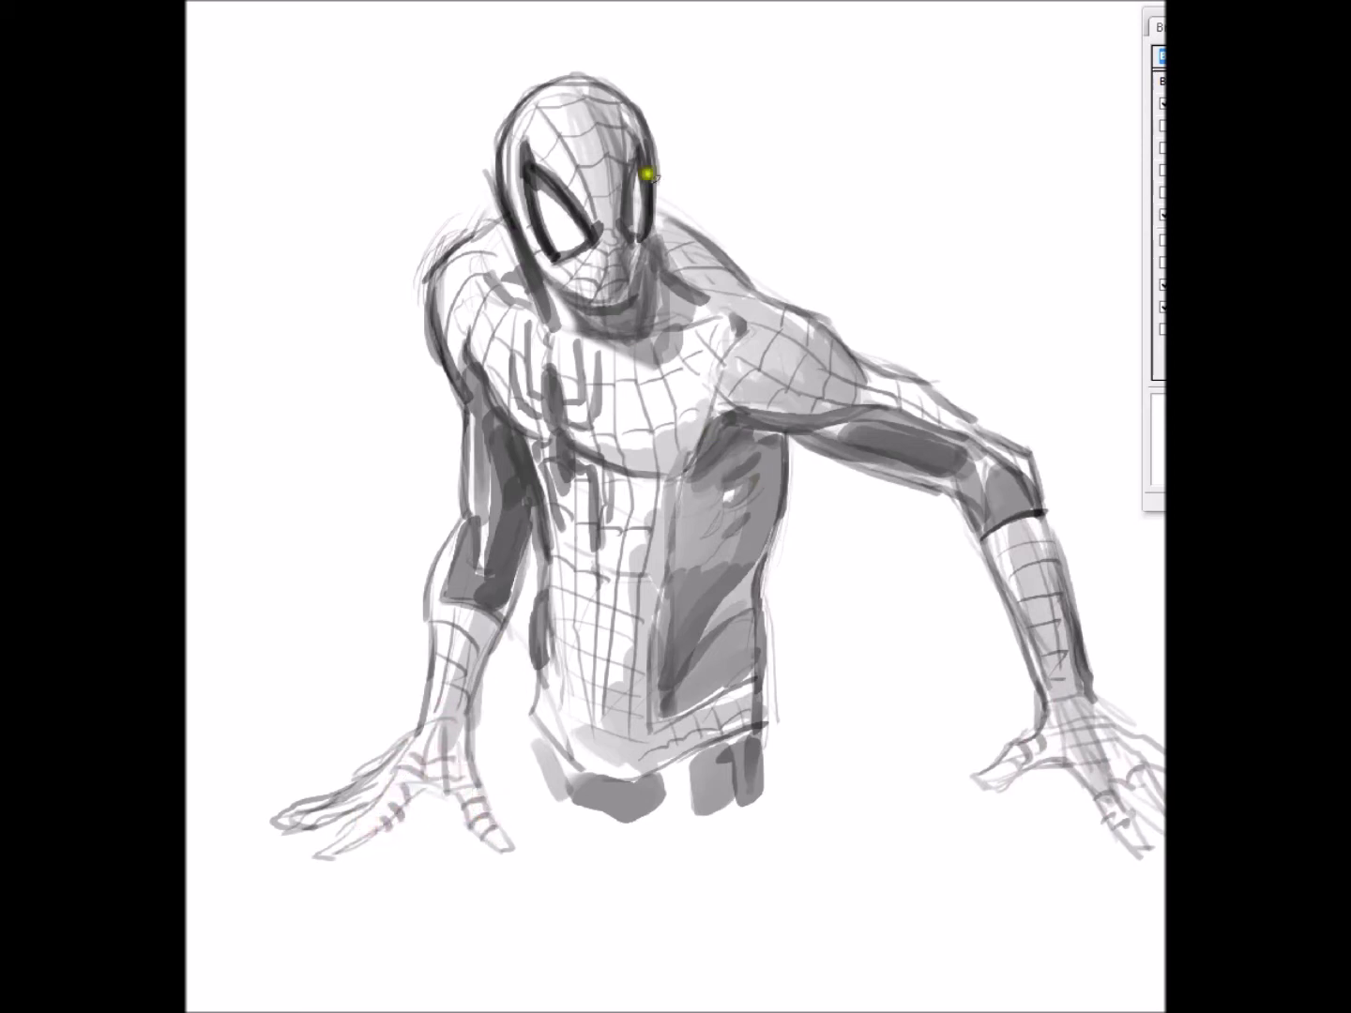
Draw jagged spider-sense squiggles above and to the left of the head.
{"action": "left_click_drag", "start_coordinate": [674, 105], "coordinate": [712, 24]}
{"action": "left_click_drag", "start_coordinate": [612, 72], "coordinate": [621, 29]}
{"action": "left_click_drag", "start_coordinate": [536, 72], "coordinate": [507, 15]}
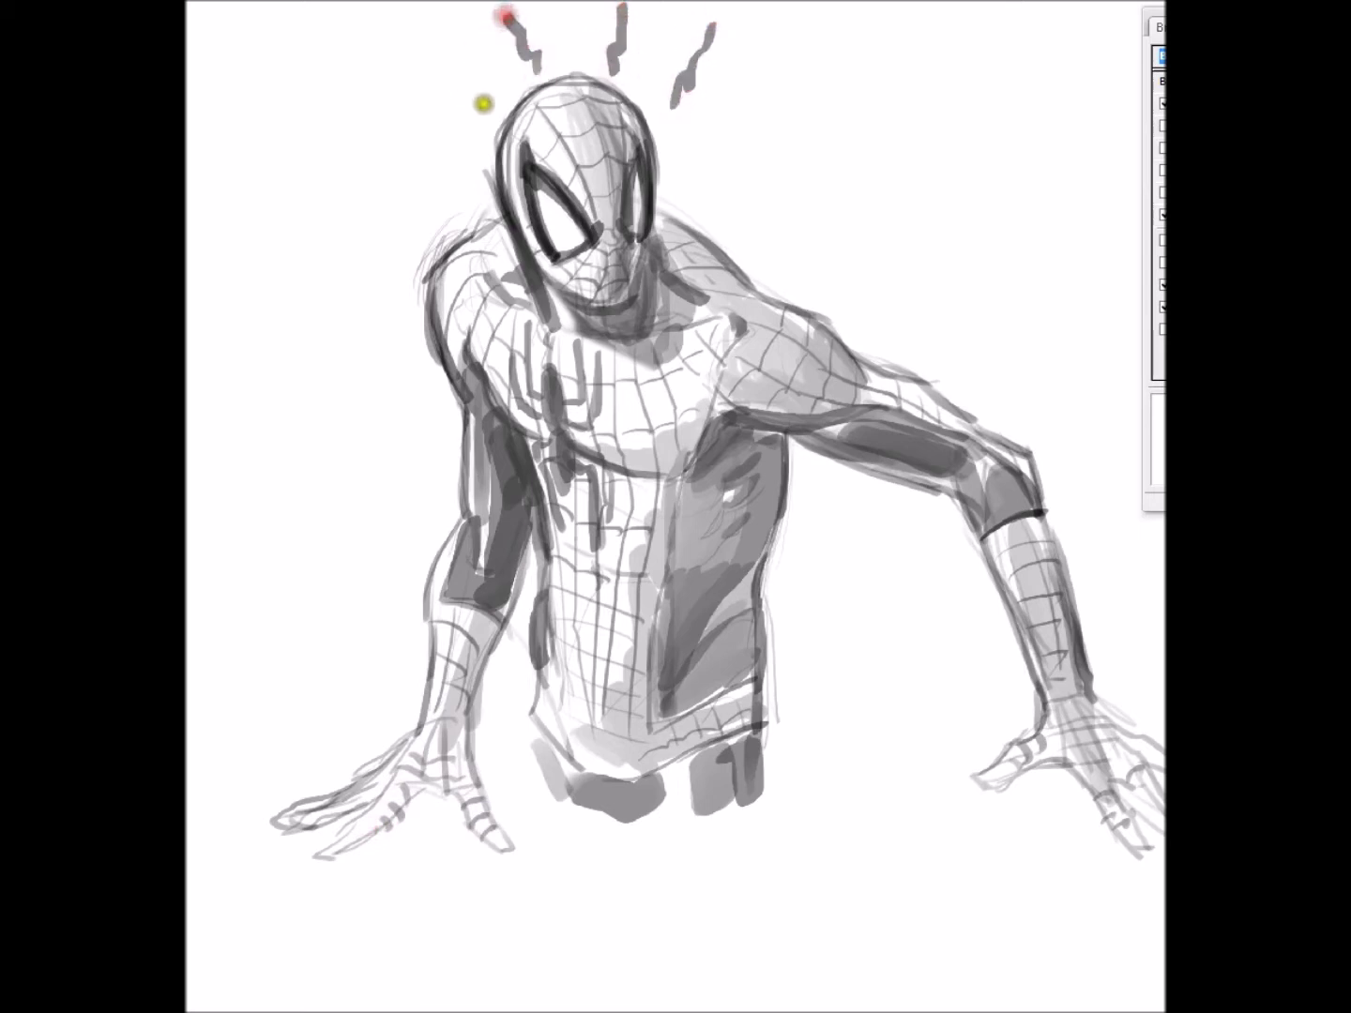
{"action": "left_click_drag", "start_coordinate": [481, 108], "coordinate": [403, 66]}
{"action": "left_click_drag", "start_coordinate": [443, 141], "coordinate": [376, 120]}
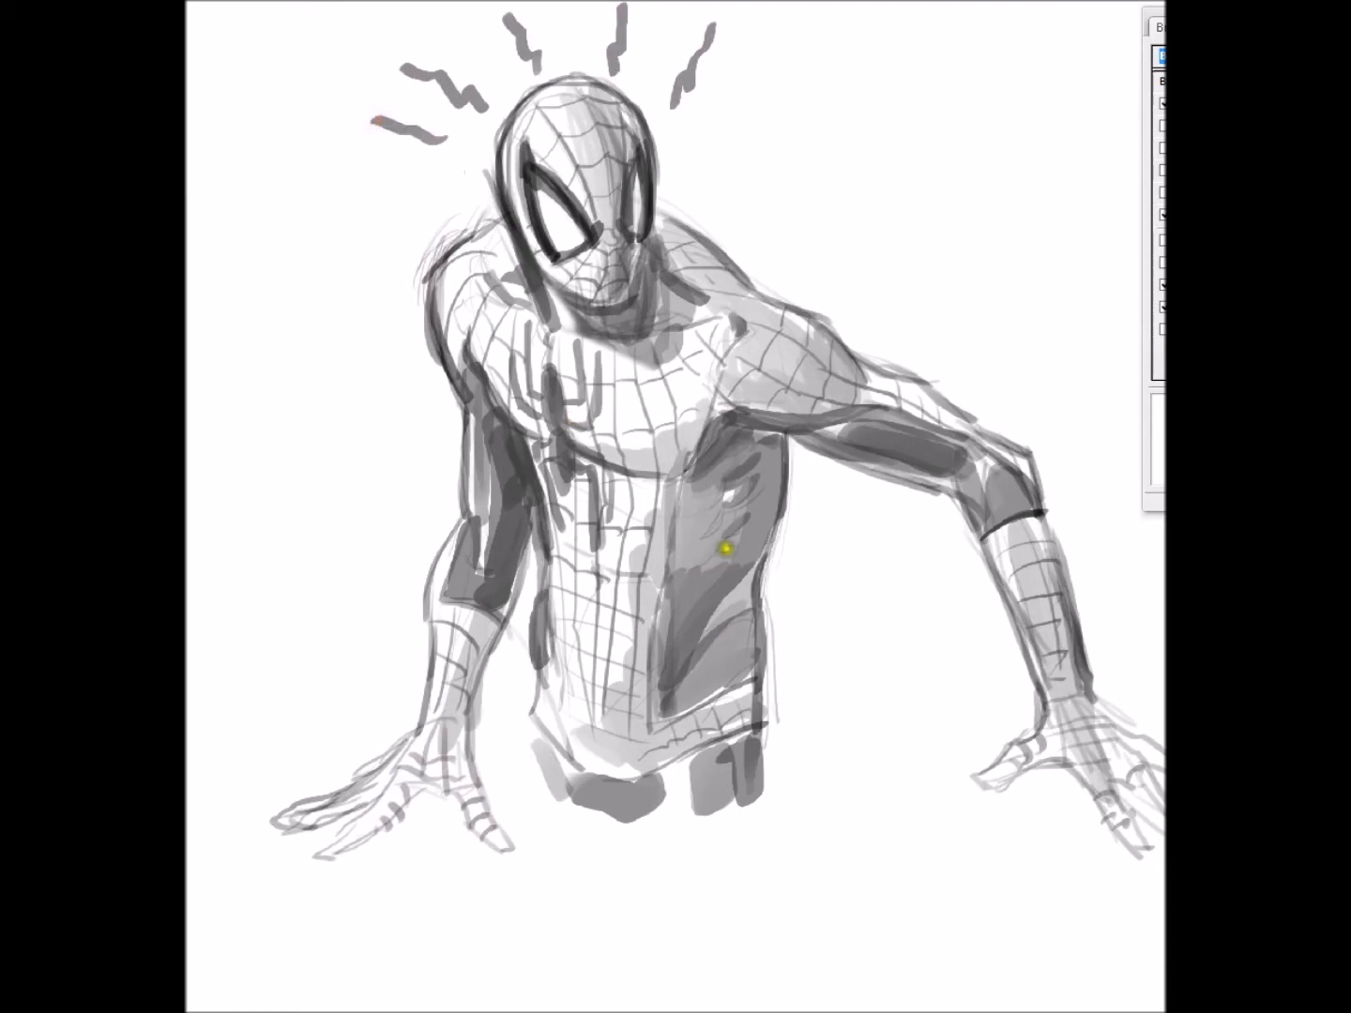
{"action": "key", "text": "ctrl+minus"}
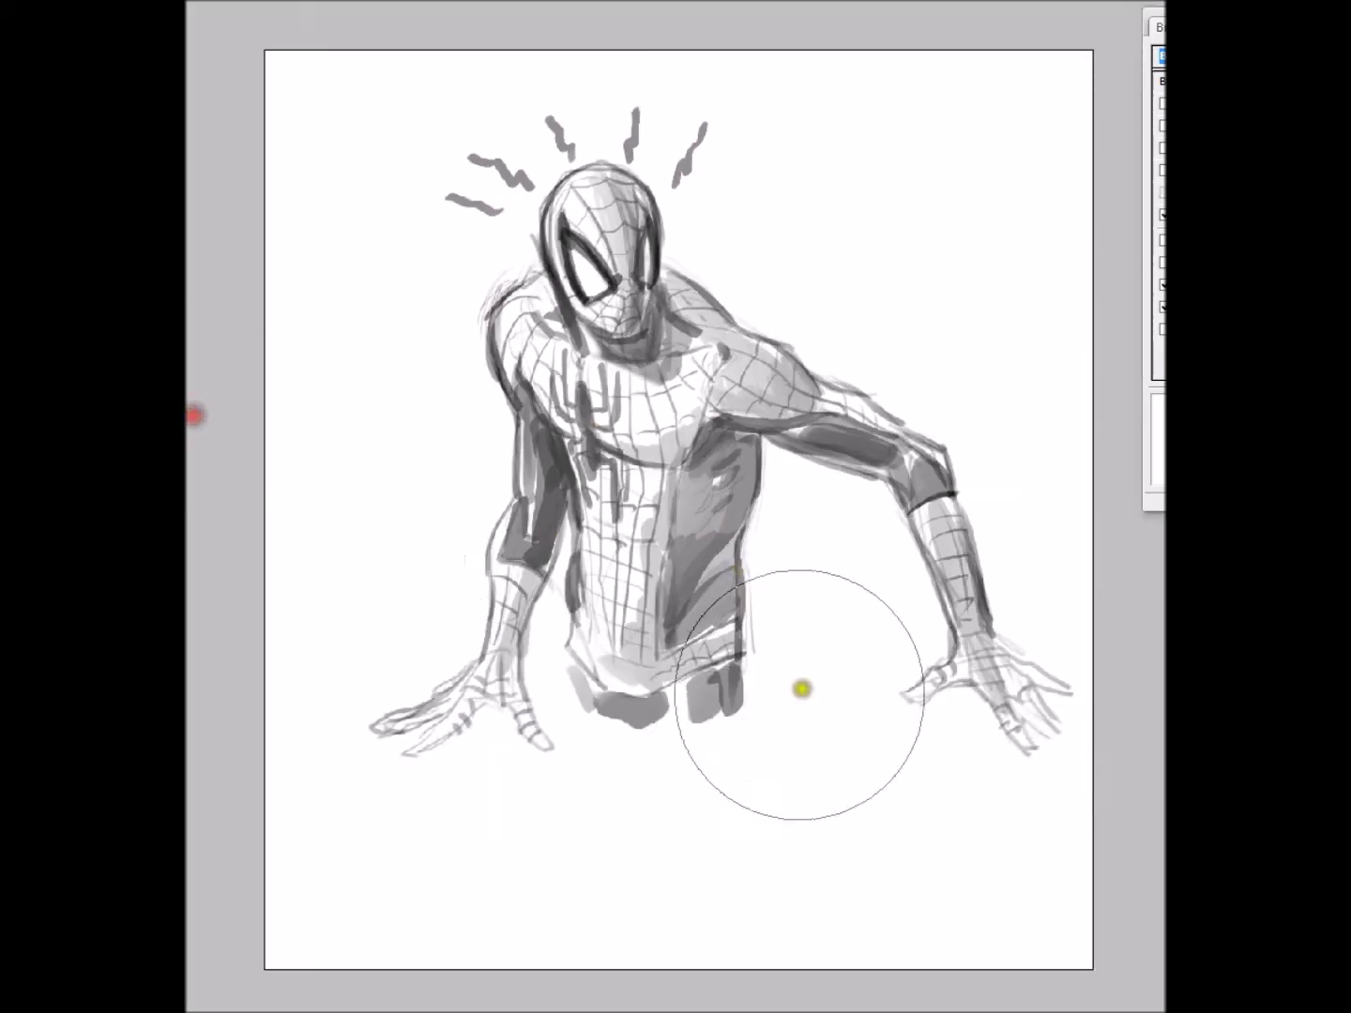
Add soft shading strokes on the torso, forearm and shoulder.
{"action": "mouse_move", "coordinate": [728, 637]}
{"action": "left_mouse_down"}
{"action": "mouse_move", "coordinate": [721, 253]}
{"action": "mouse_move", "coordinate": [641, 624]}
{"action": "mouse_move", "coordinate": [778, 629]}
{"action": "left_mouse_up"}
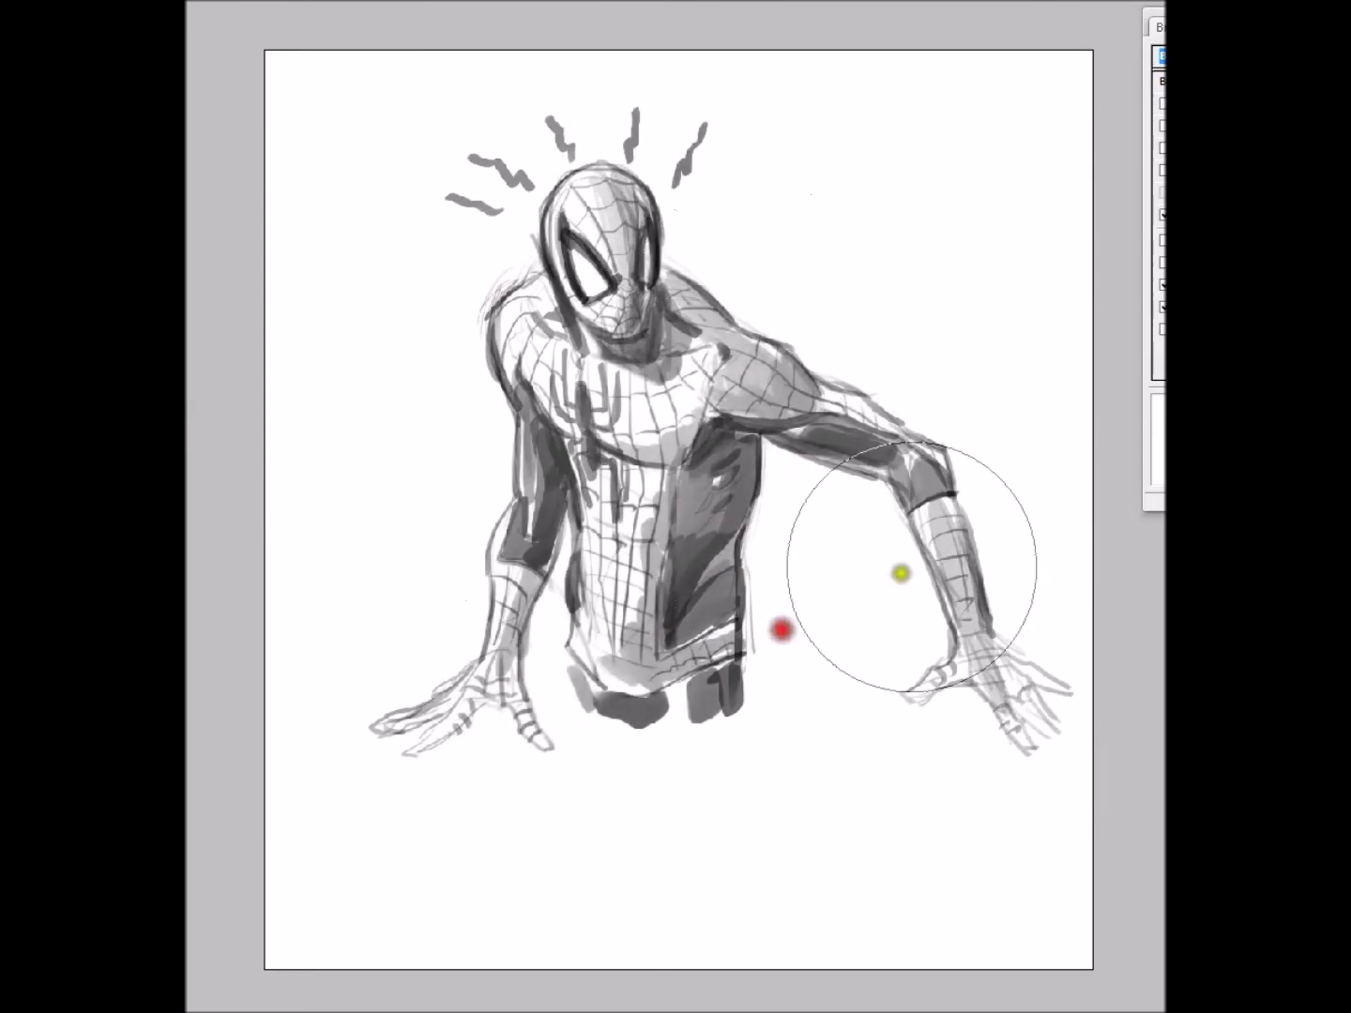
{"action": "left_click_drag", "start_coordinate": [966, 563], "coordinate": [951, 543]}
{"action": "mouse_move", "coordinate": [730, 299]}
{"action": "left_mouse_down"}
{"action": "mouse_move", "coordinate": [728, 332]}
{"action": "mouse_move", "coordinate": [624, 395]}
{"action": "mouse_move", "coordinate": [559, 631]}
{"action": "mouse_move", "coordinate": [573, 554]}
{"action": "mouse_move", "coordinate": [702, 705]}
{"action": "mouse_move", "coordinate": [722, 697]}
{"action": "left_mouse_up"}
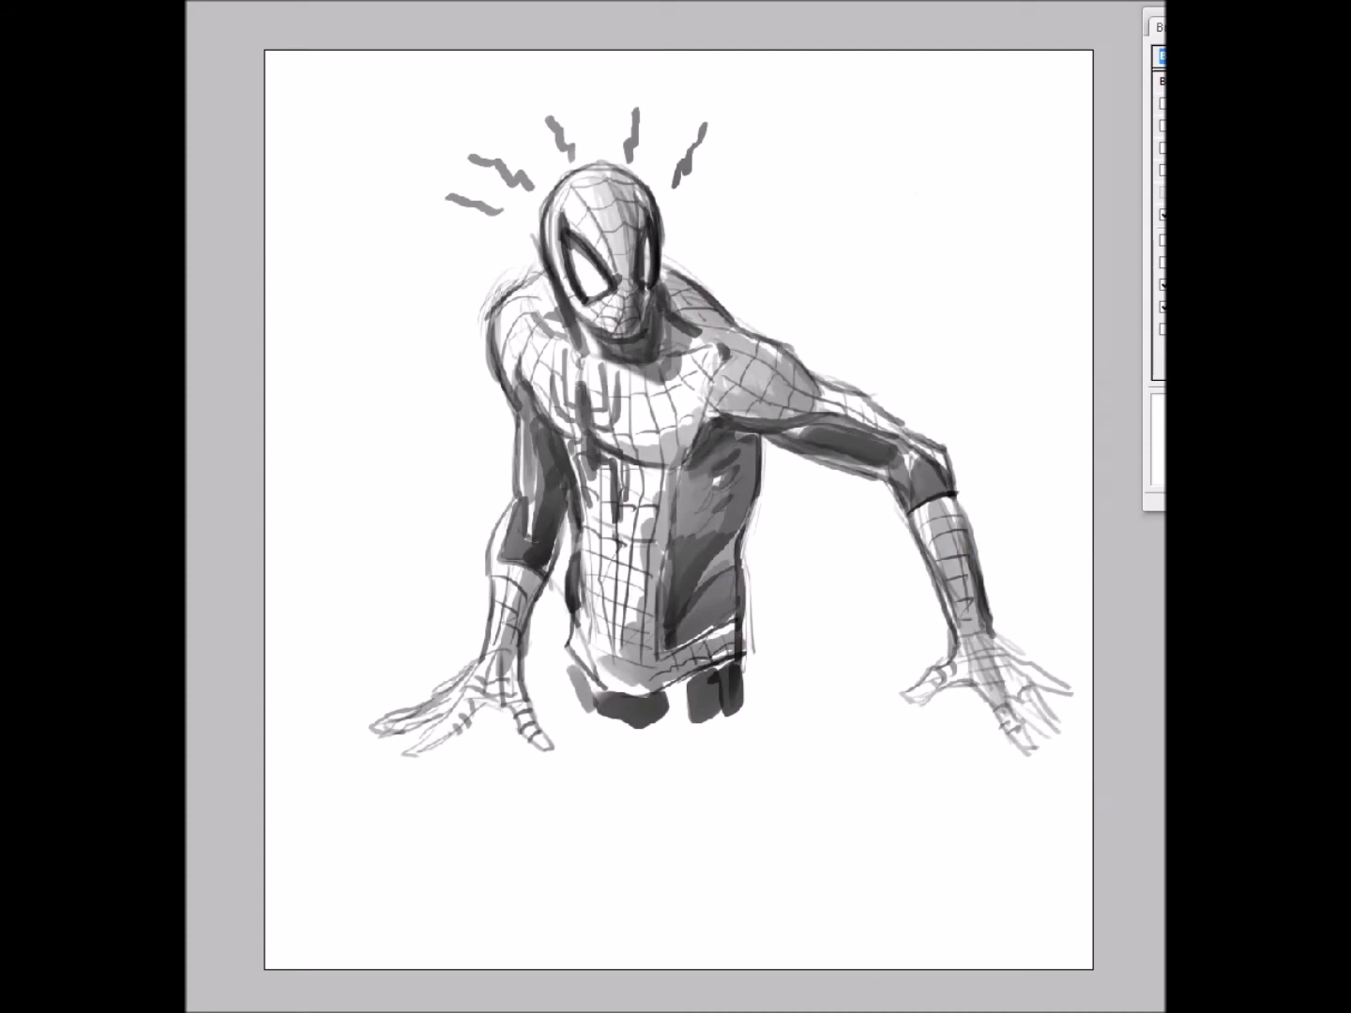
Sketch a rough rectangular frame border around the figure, reinforcing its left and right edges.
{"action": "mouse_move", "coordinate": [396, 640]}
{"action": "left_mouse_down"}
{"action": "mouse_move", "coordinate": [395, 188]}
{"action": "mouse_move", "coordinate": [404, 144]}
{"action": "mouse_move", "coordinate": [477, 148]}
{"action": "left_mouse_up"}
{"action": "mouse_move", "coordinate": [702, 157]}
{"action": "left_mouse_down"}
{"action": "mouse_move", "coordinate": [923, 151]}
{"action": "mouse_move", "coordinate": [915, 361]}
{"action": "left_mouse_up"}
{"action": "mouse_move", "coordinate": [916, 554]}
{"action": "left_mouse_down"}
{"action": "mouse_move", "coordinate": [917, 672]}
{"action": "mouse_move", "coordinate": [690, 722]}
{"action": "mouse_move", "coordinate": [553, 721]}
{"action": "mouse_move", "coordinate": [909, 747]}
{"action": "left_mouse_up"}
{"action": "left_click_drag", "start_coordinate": [459, 747], "coordinate": [481, 747]}
{"action": "left_click_drag", "start_coordinate": [396, 703], "coordinate": [396, 639]}
{"action": "left_click_drag", "start_coordinate": [886, 146], "coordinate": [930, 339]}
{"action": "left_click_drag", "start_coordinate": [920, 169], "coordinate": [927, 366]}
{"action": "left_click_drag", "start_coordinate": [406, 169], "coordinate": [405, 562]}
{"action": "key", "text": "ctrl+plus"}
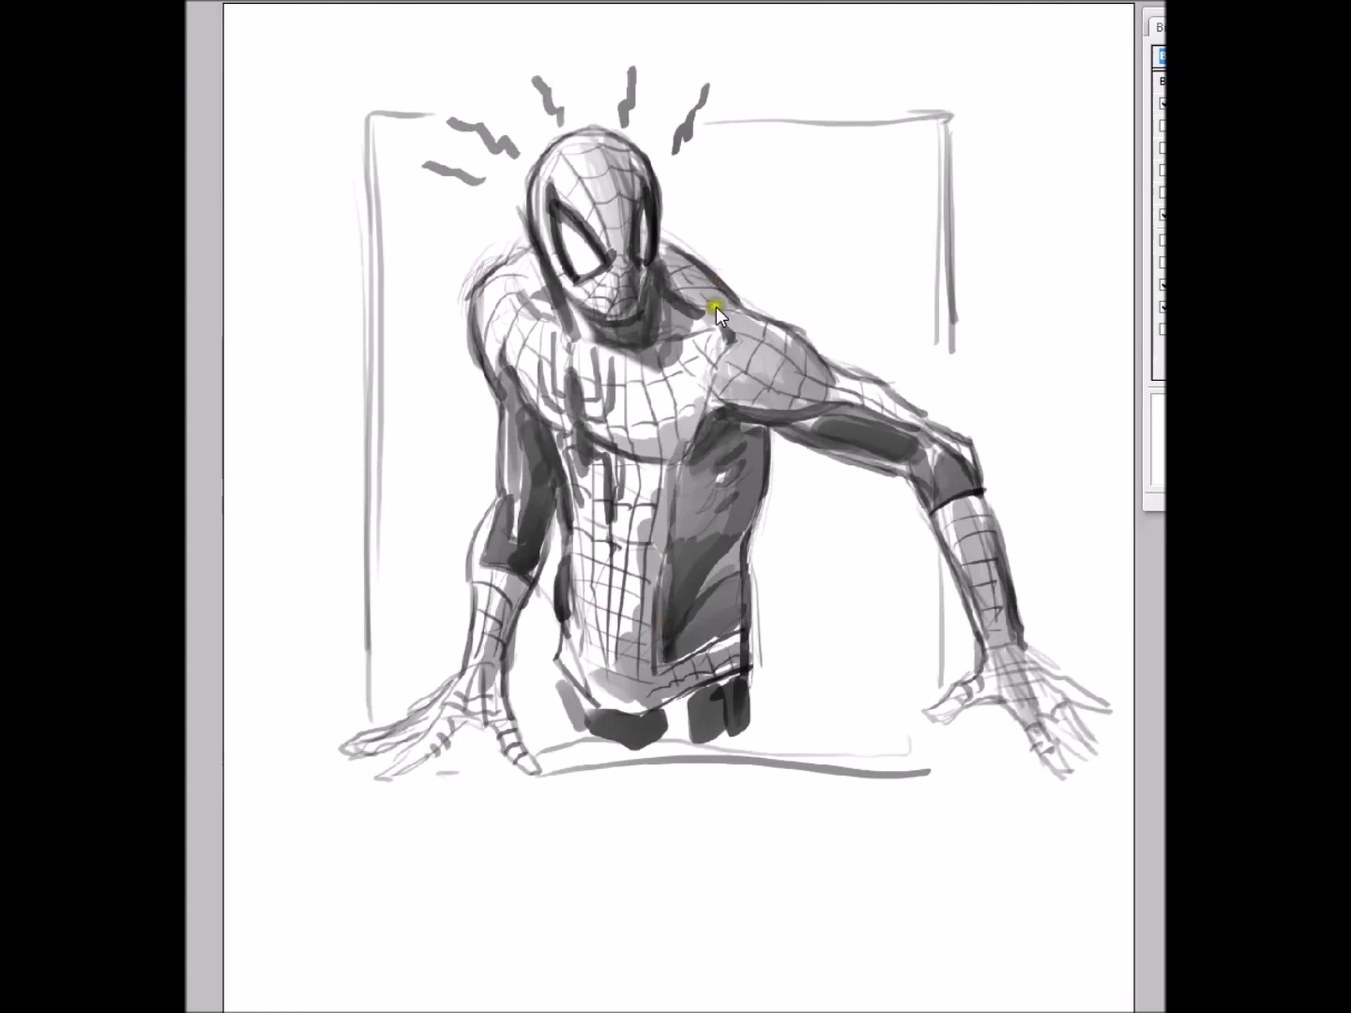
{"action": "scroll", "coordinate": [716, 316], "scroll_direction": "up", "scroll_amount": 1}
{"action": "scroll", "coordinate": [716, 315], "scroll_direction": "up", "scroll_amount": 1}
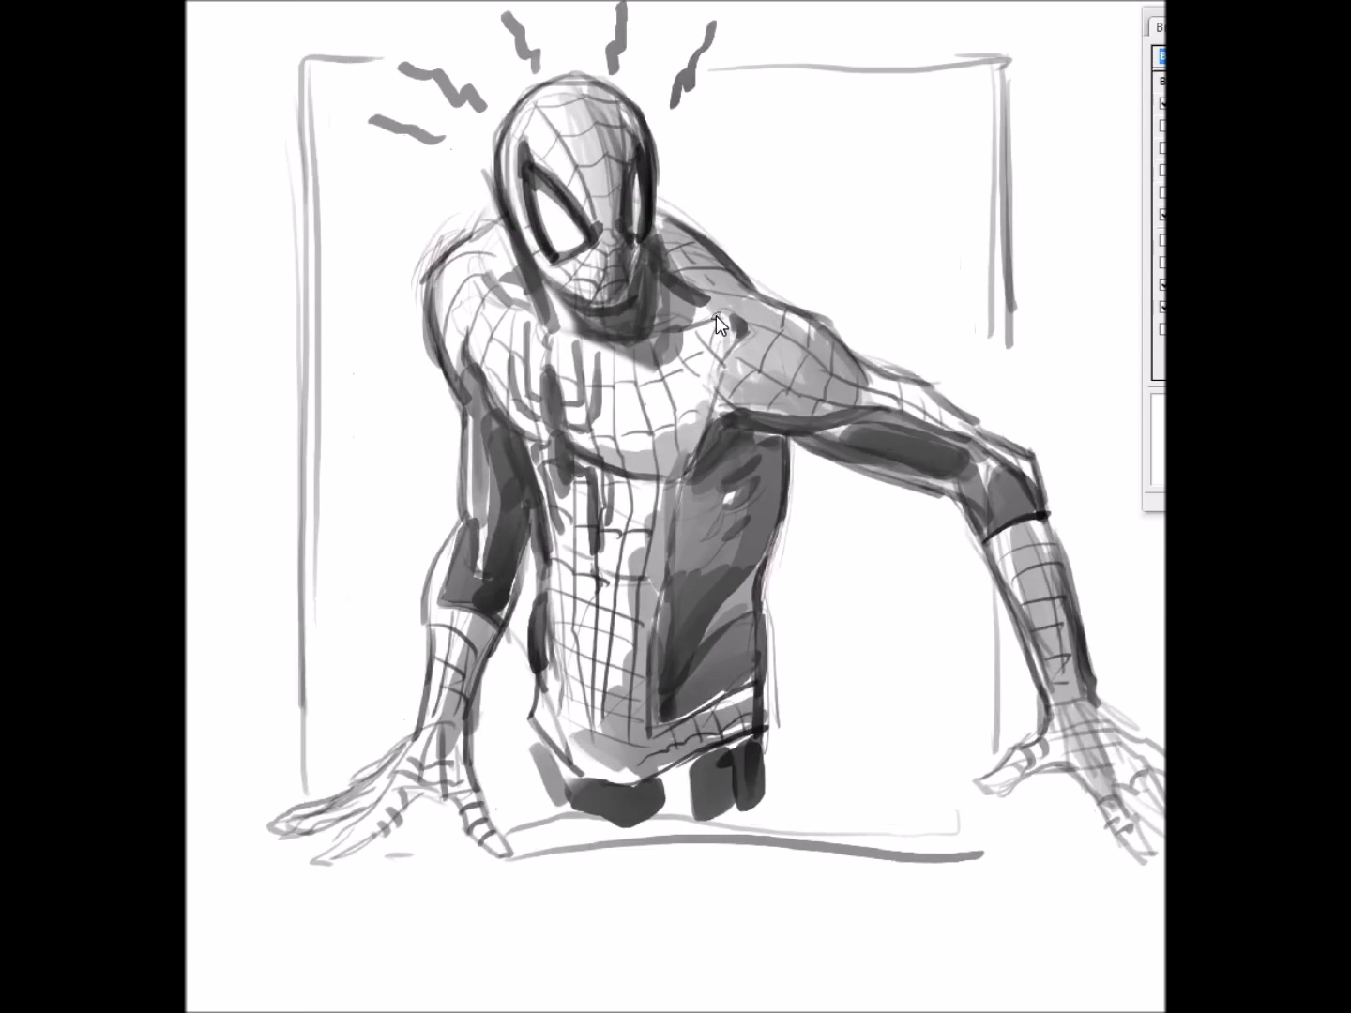